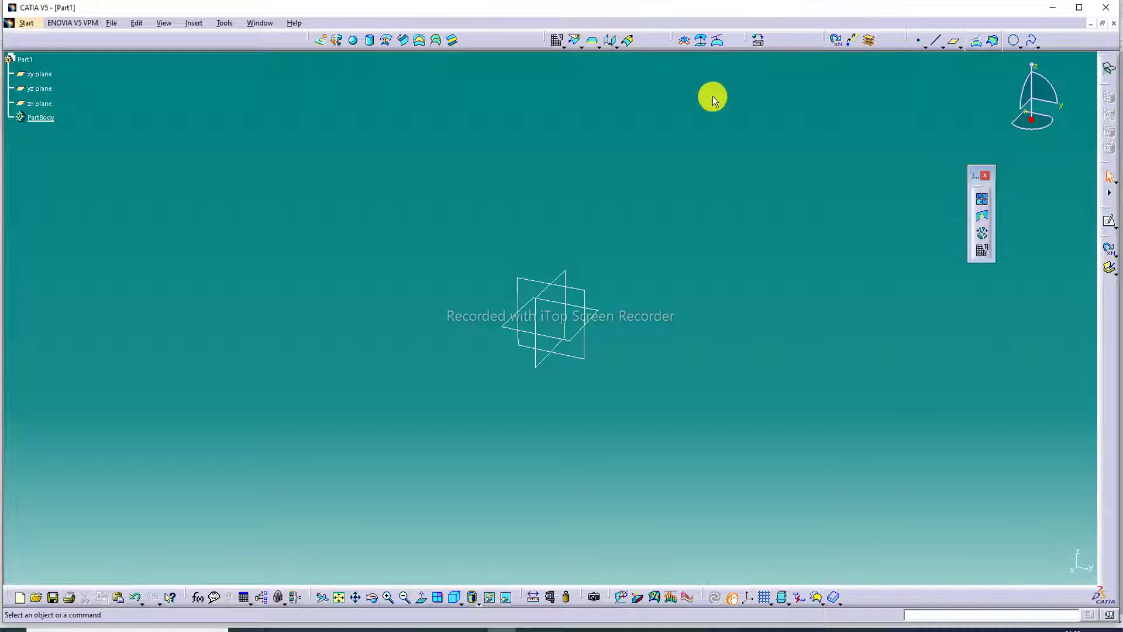
Step: Draw a four-point wavy open spline in a new xy-plane sketch, then exit the sketch
{"action": "left_click", "coordinate": [599, 307]}
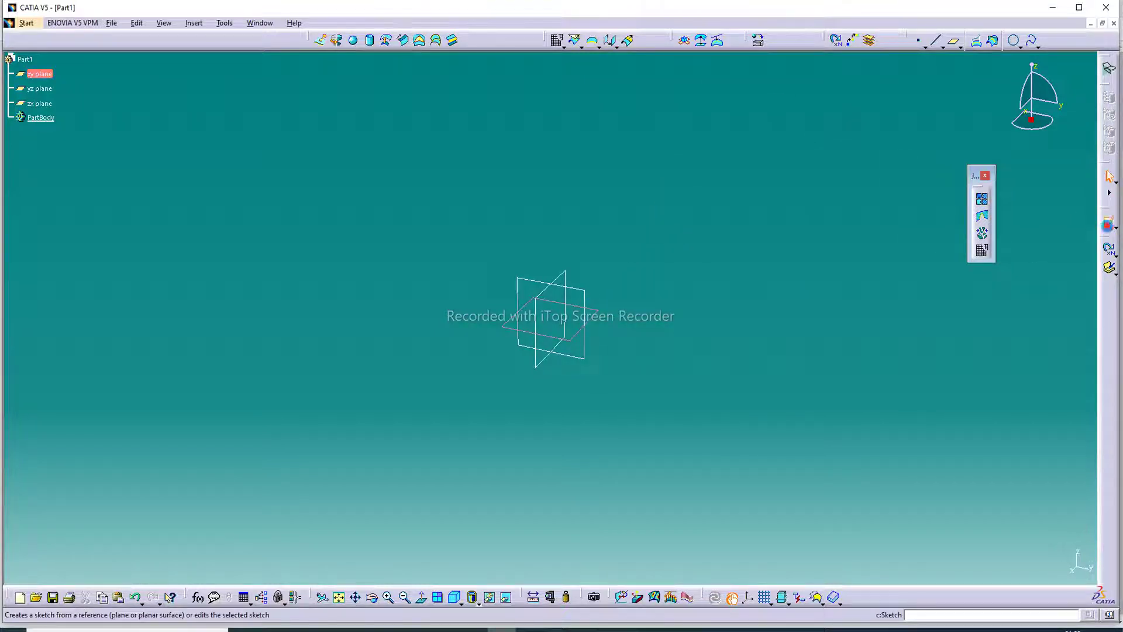
{"action": "left_click", "coordinate": [976, 40]}
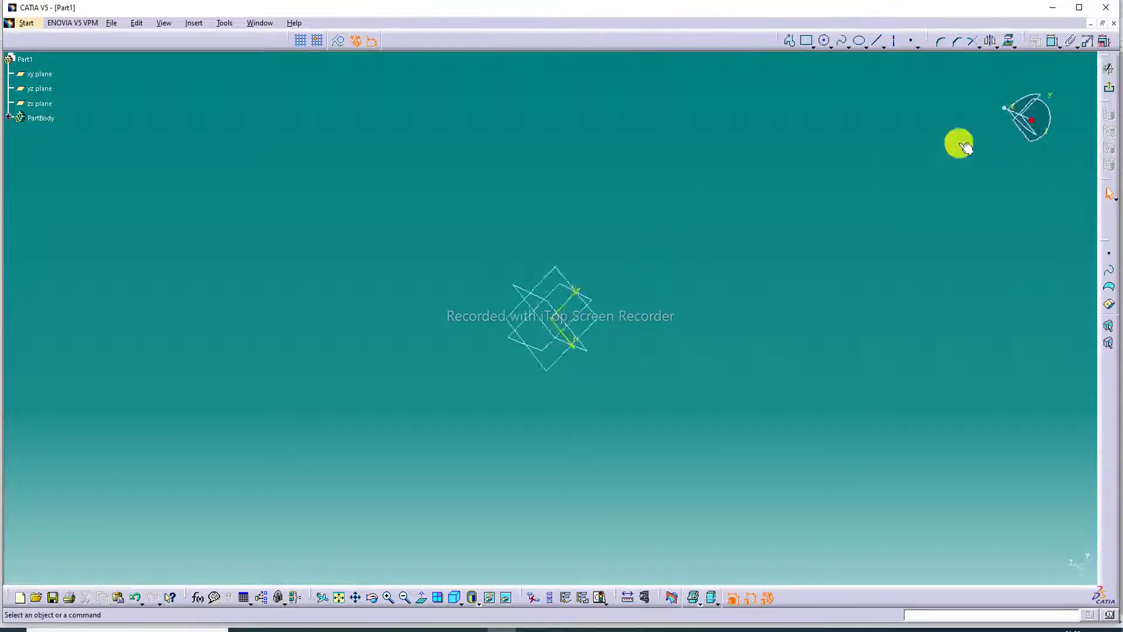
{"action": "left_click", "coordinate": [842, 40]}
{"action": "left_click", "coordinate": [390, 318]}
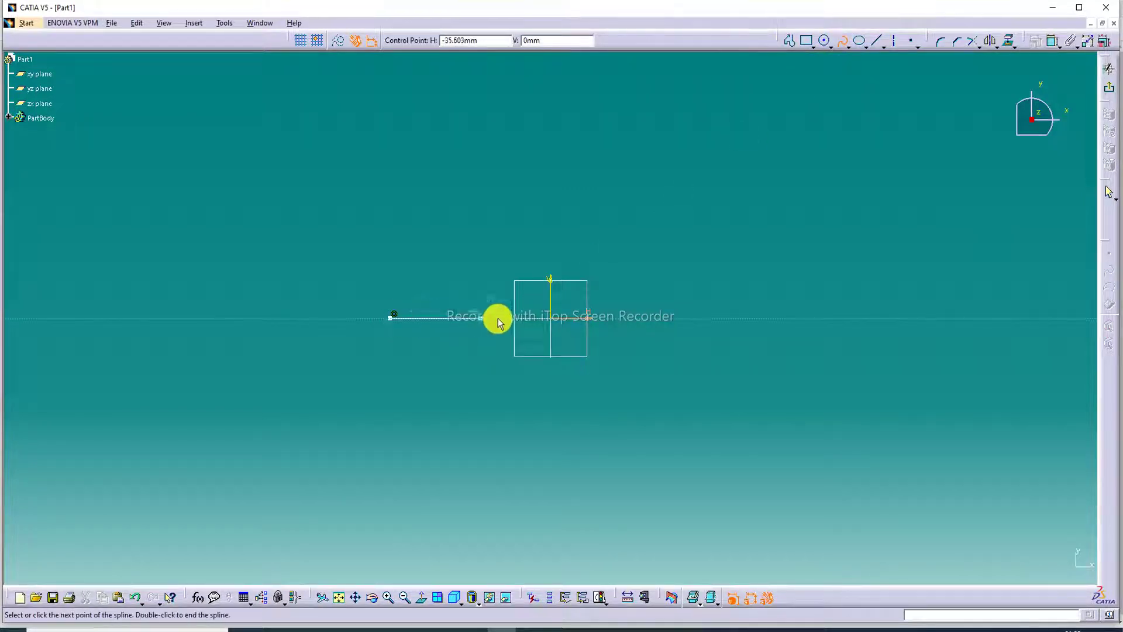
{"action": "left_click", "coordinate": [523, 313]}
{"action": "left_click", "coordinate": [655, 291]}
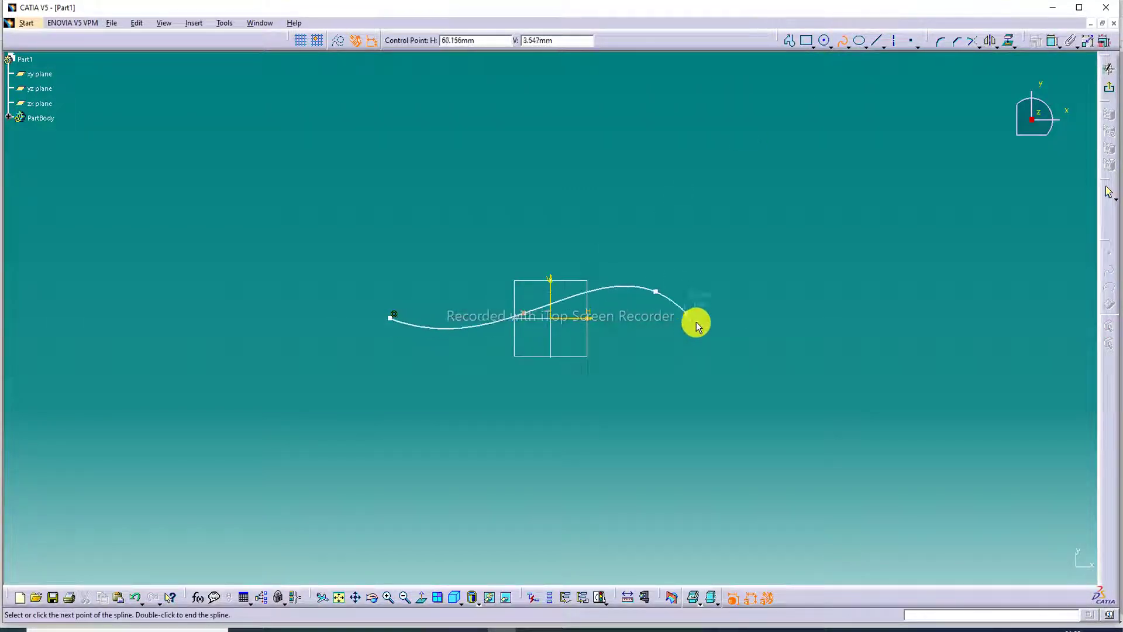
{"action": "left_click", "coordinate": [753, 329]}
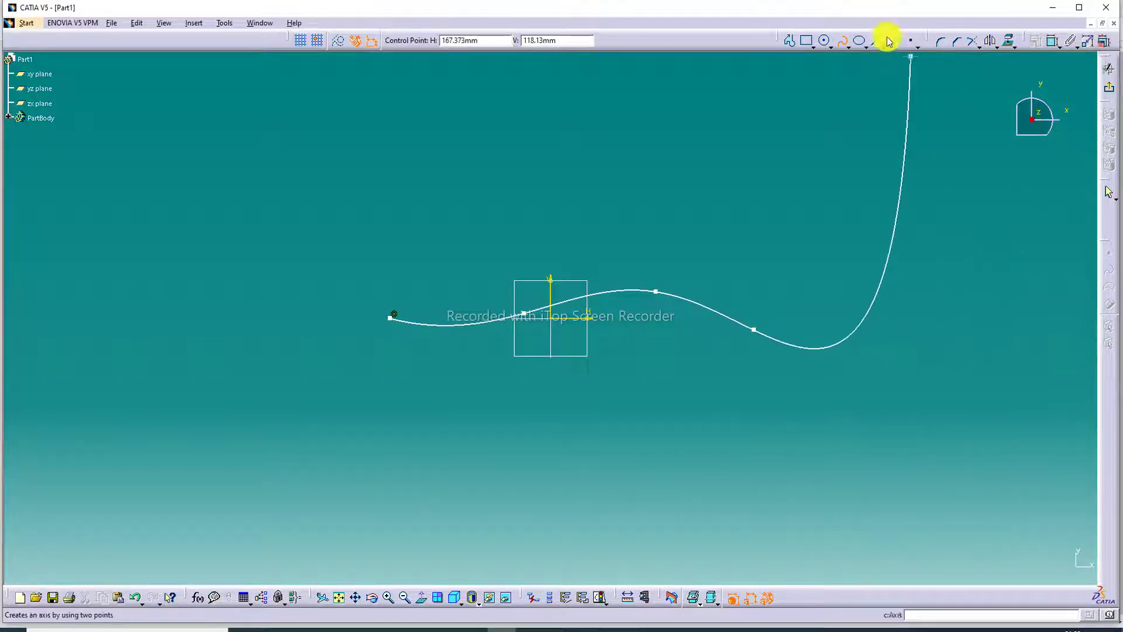
{"action": "left_click", "coordinate": [841, 42]}
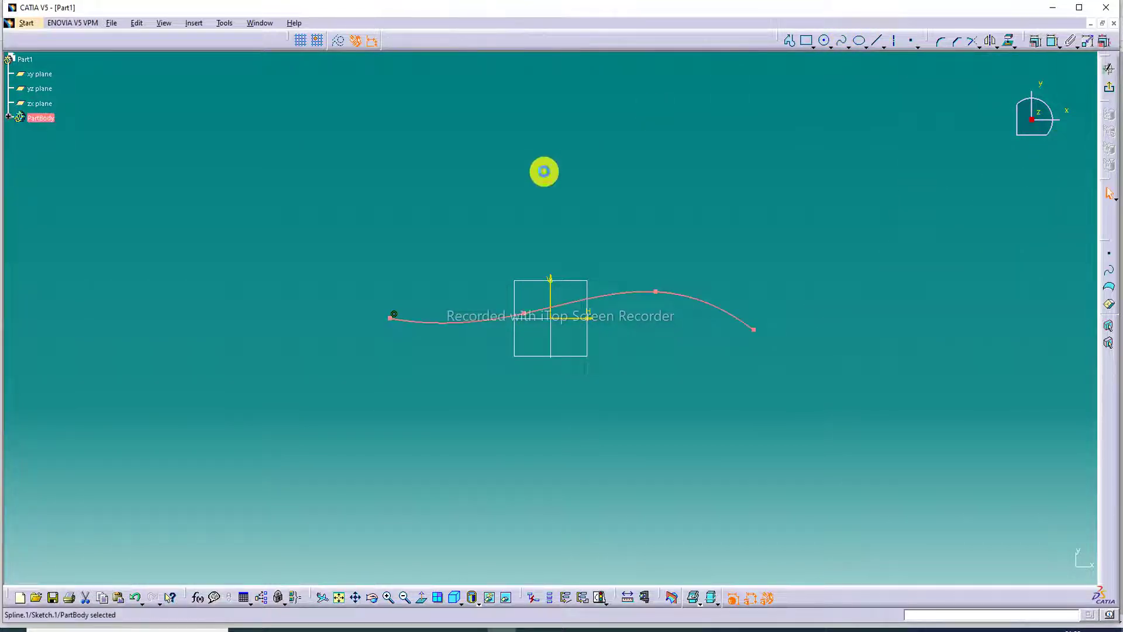
{"action": "left_click", "coordinate": [544, 168]}
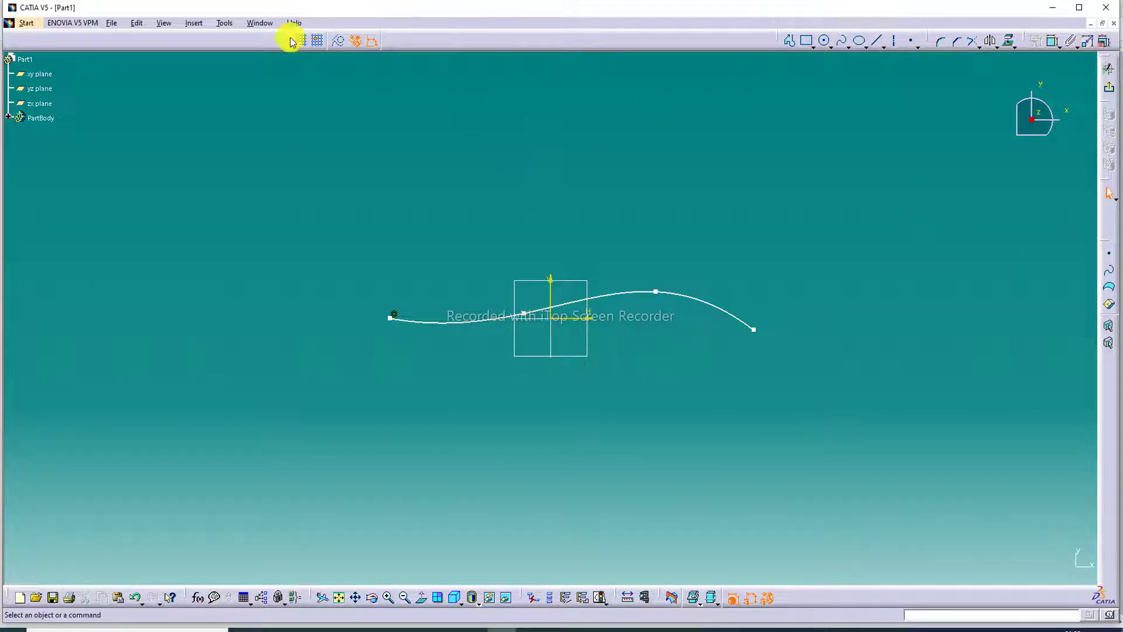
{"action": "left_click", "coordinate": [1108, 87]}
Step: Extrude the spline into surface Extrude.1 with limits of 58 mm and 30 mm
{"action": "left_click", "coordinate": [321, 40]}
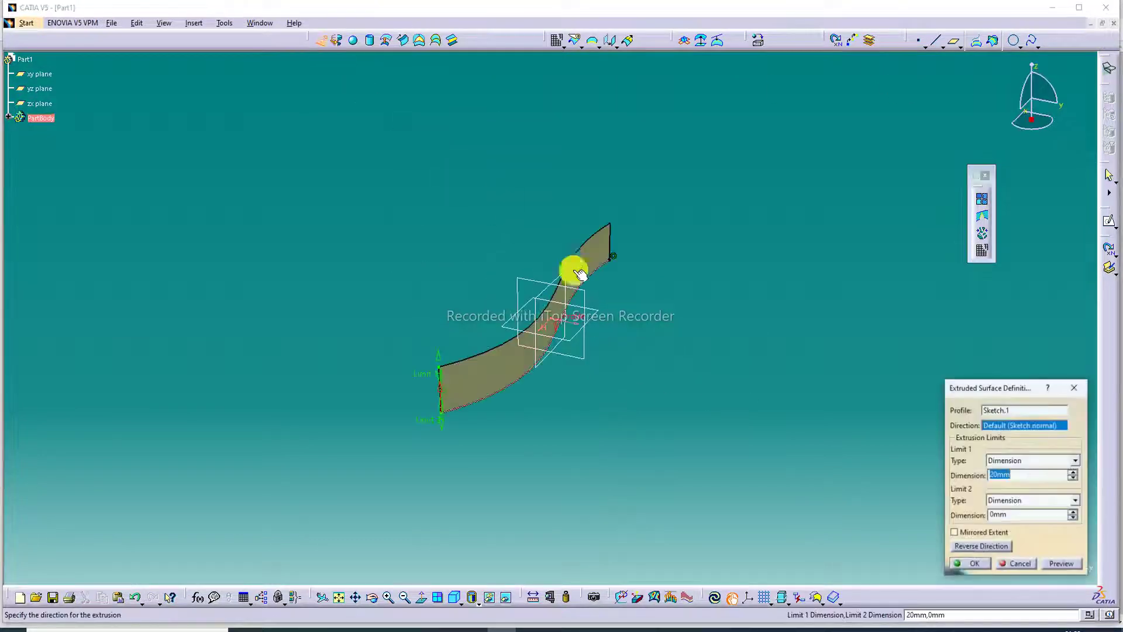
{"action": "left_click_drag", "start_coordinate": [442, 365], "coordinate": [434, 269]}
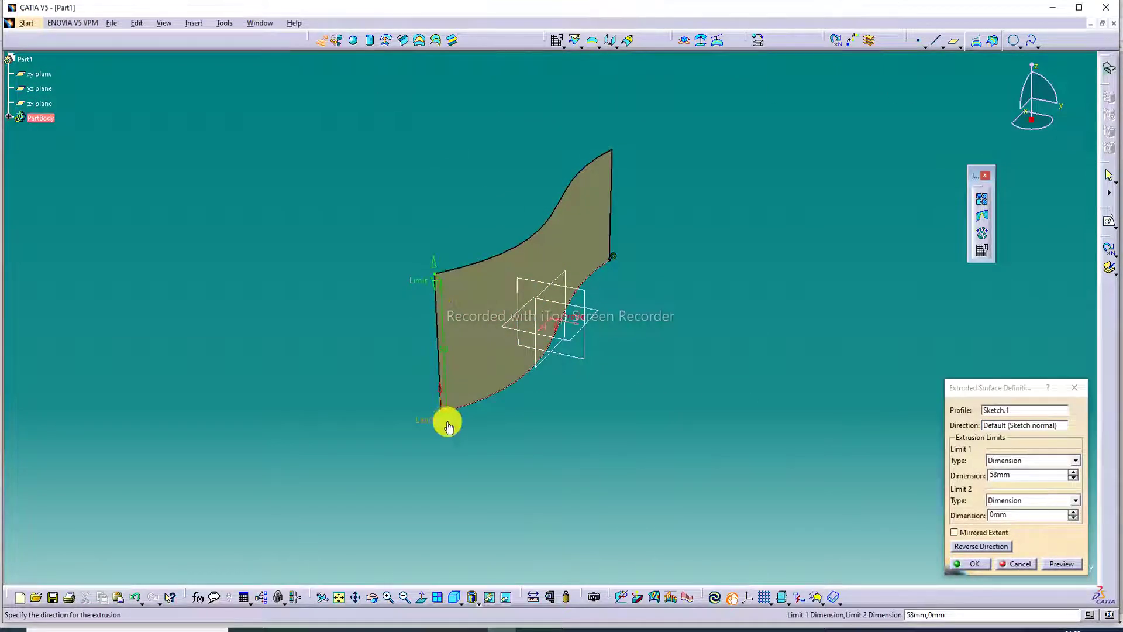
{"action": "left_click_drag", "start_coordinate": [446, 421], "coordinate": [444, 480]}
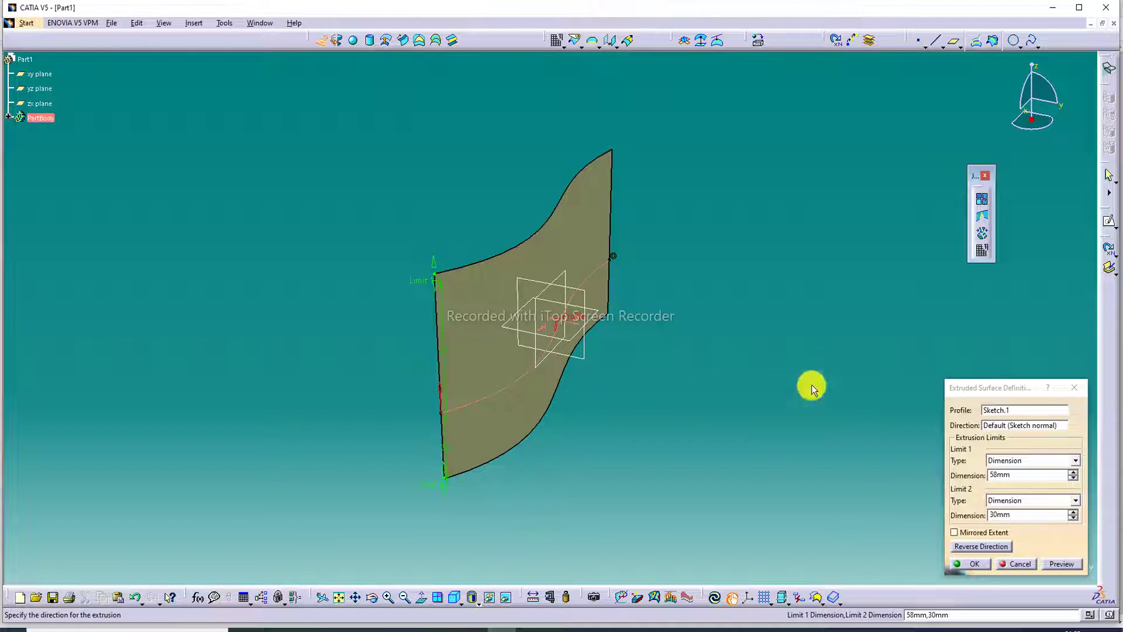
{"action": "left_click", "coordinate": [971, 563]}
{"action": "middle_click_drag", "start_coordinate": [546, 179], "coordinate": [769, 223]}
{"action": "middle_click_drag", "start_coordinate": [641, 316], "coordinate": [702, 175]}
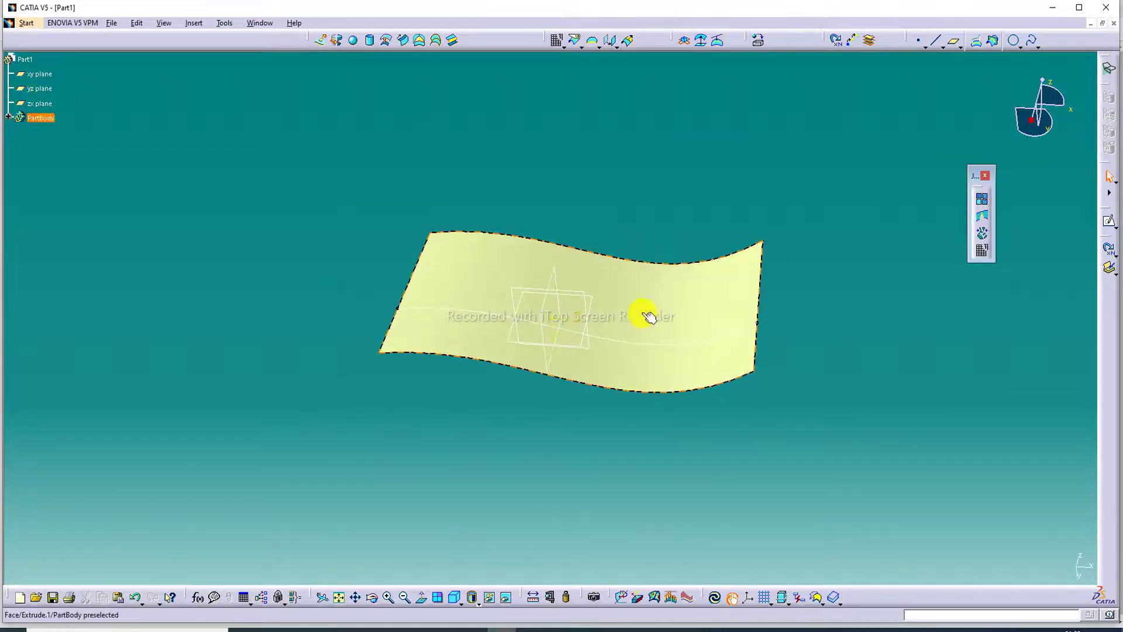
{"action": "middle_click_drag", "start_coordinate": [649, 316], "coordinate": [687, 342]}
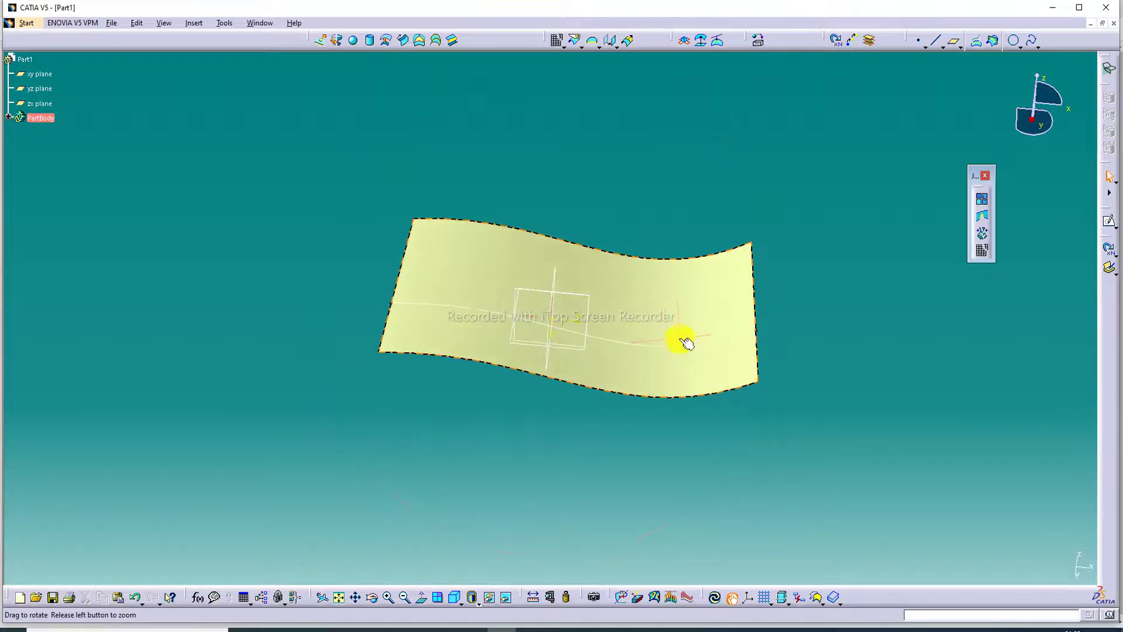
{"action": "left_click", "coordinate": [343, 595]}
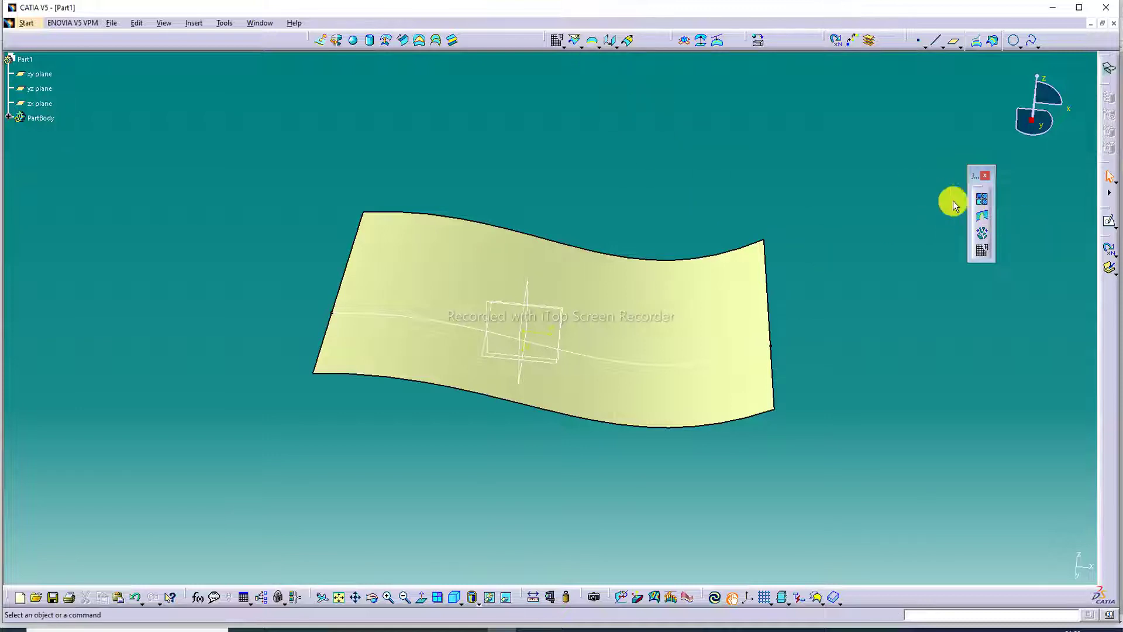
{"action": "left_click", "coordinate": [614, 46]}
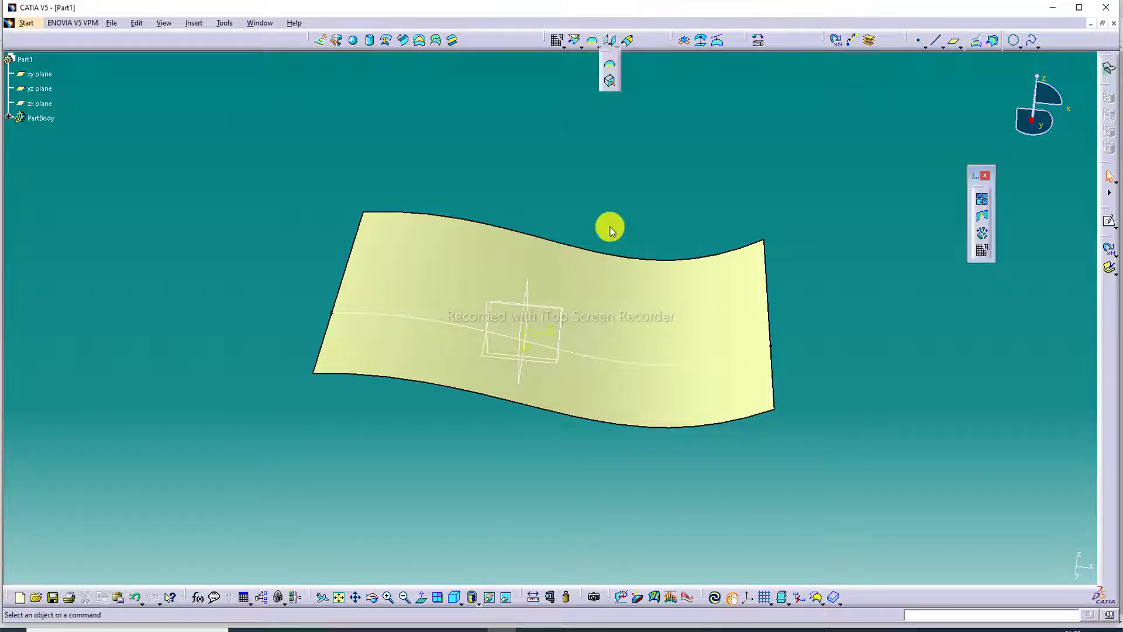
{"action": "left_click", "coordinate": [8, 120]}
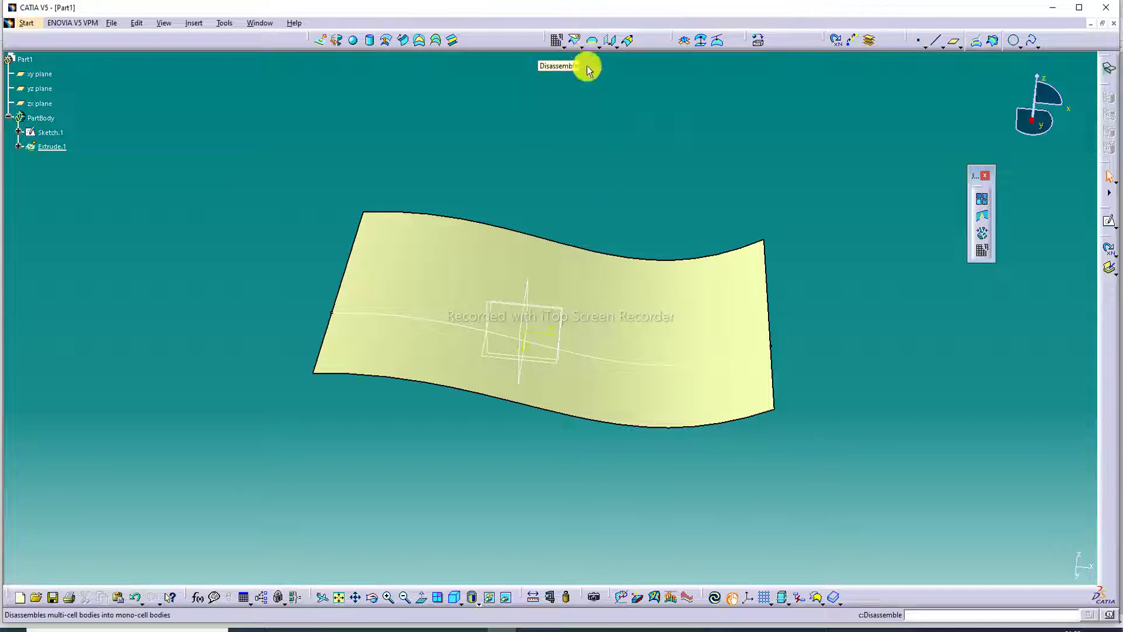
{"action": "left_click", "coordinate": [598, 46]}
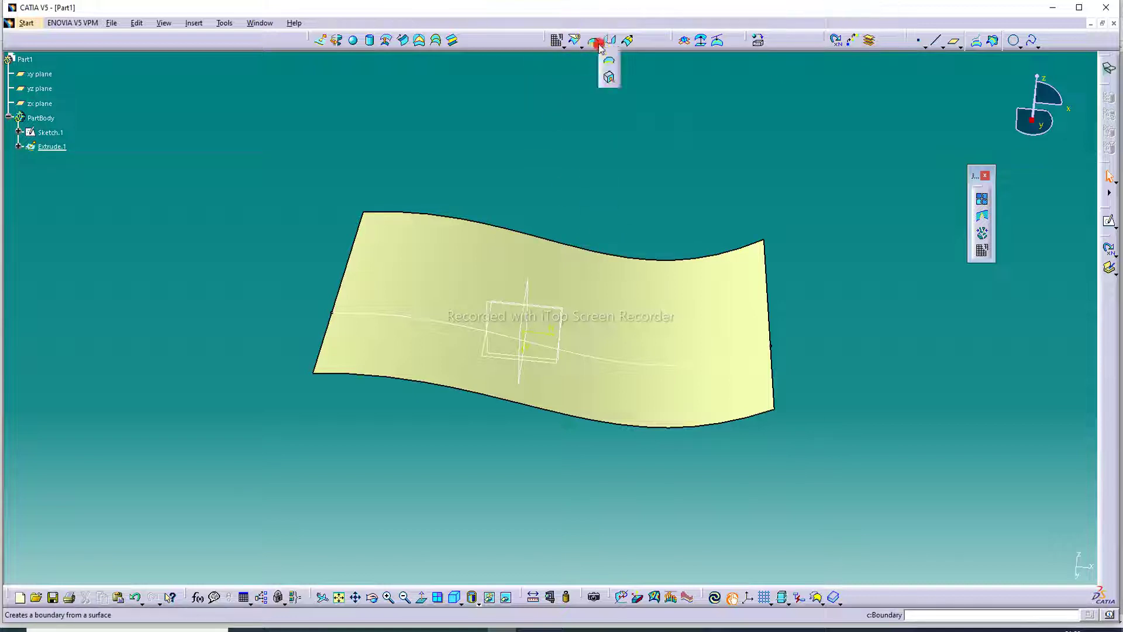
{"action": "left_click", "coordinate": [610, 63]}
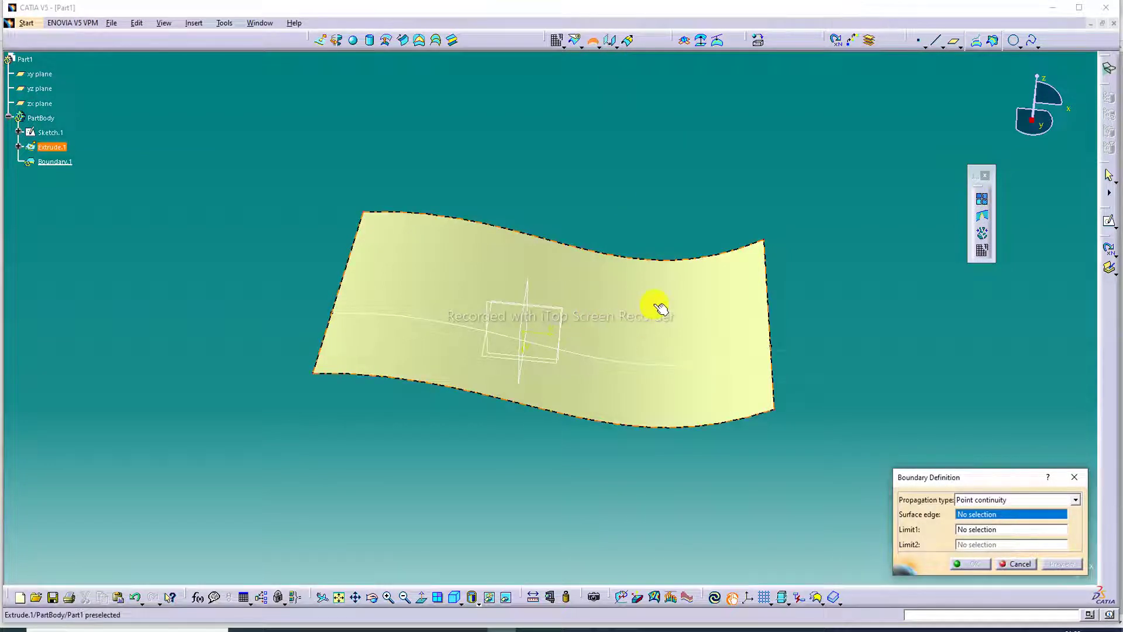
{"action": "left_click", "coordinate": [1079, 476]}
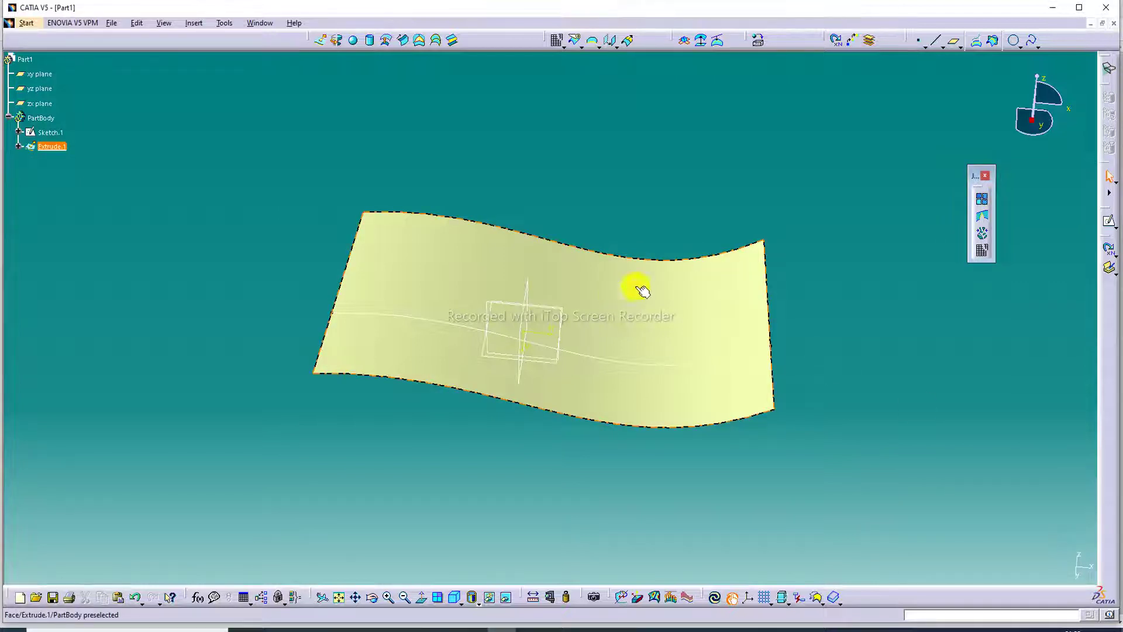
{"action": "middle_click_drag", "start_coordinate": [671, 274], "coordinate": [729, 222]}
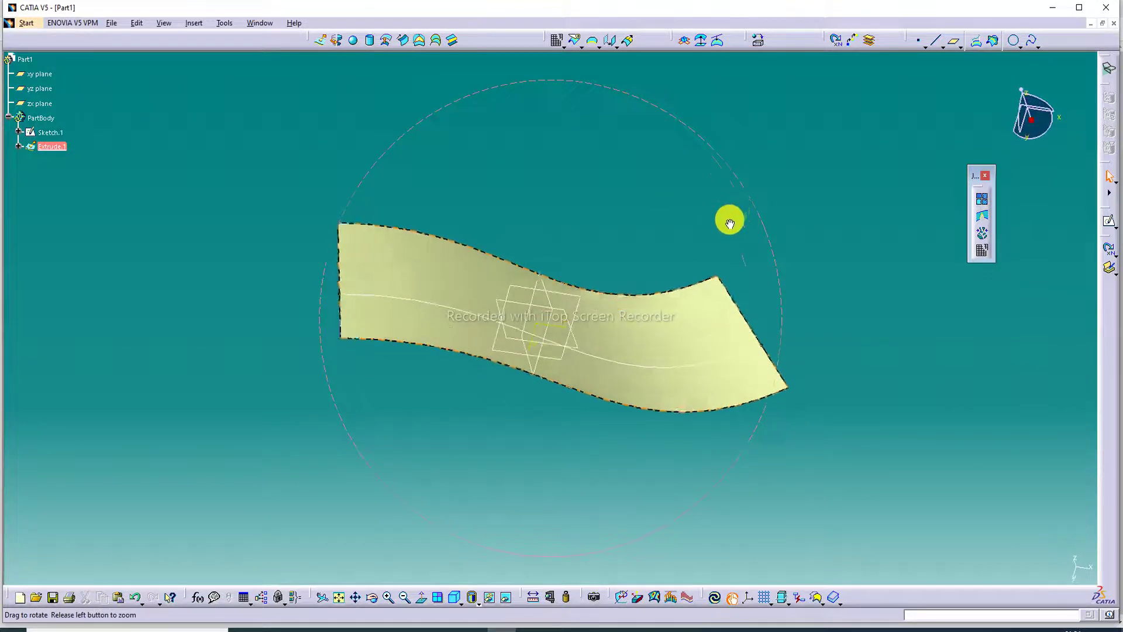
Step: Draw a rectangle centred on the origin in a new zx-plane sketch
{"action": "left_click", "coordinate": [573, 341]}
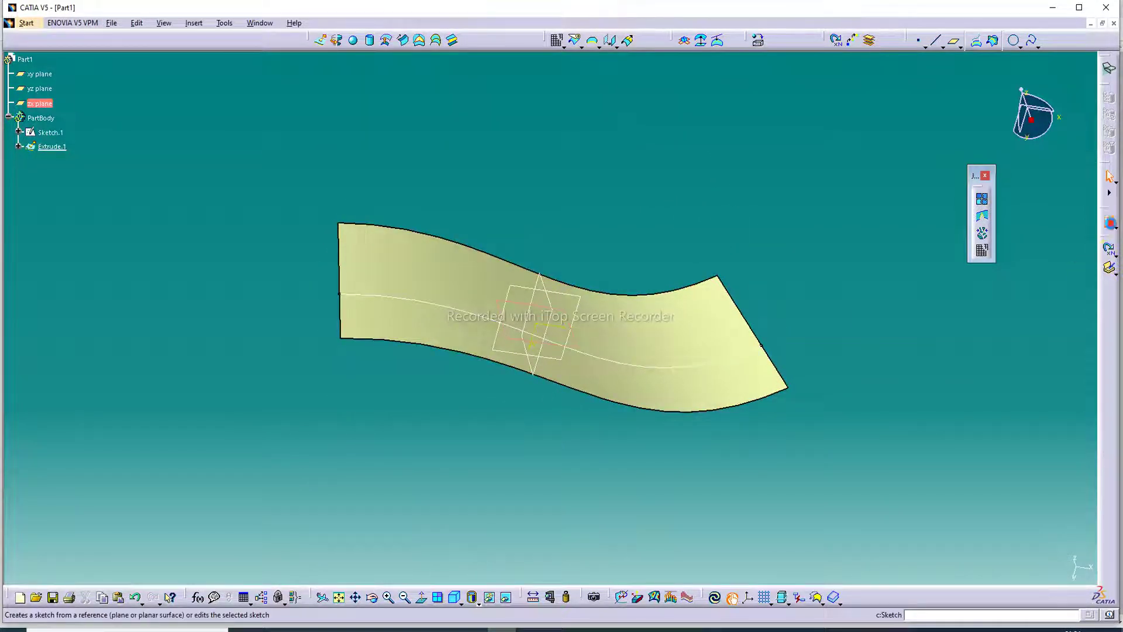
{"action": "left_click", "coordinate": [1109, 68]}
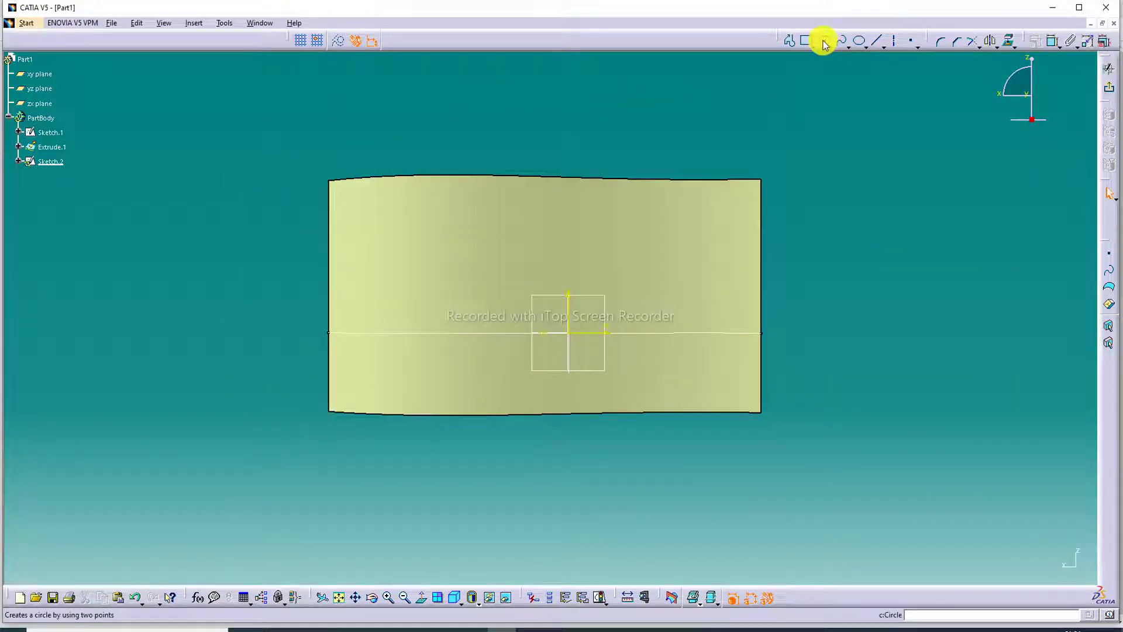
{"action": "left_click", "coordinate": [807, 42]}
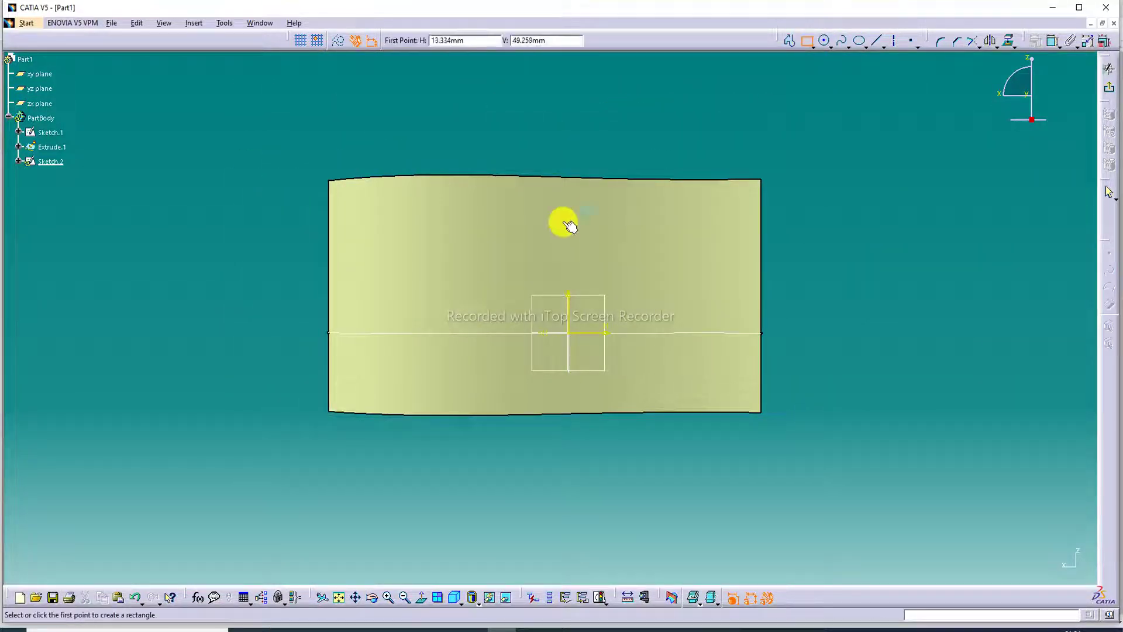
{"action": "left_click", "coordinate": [513, 275]}
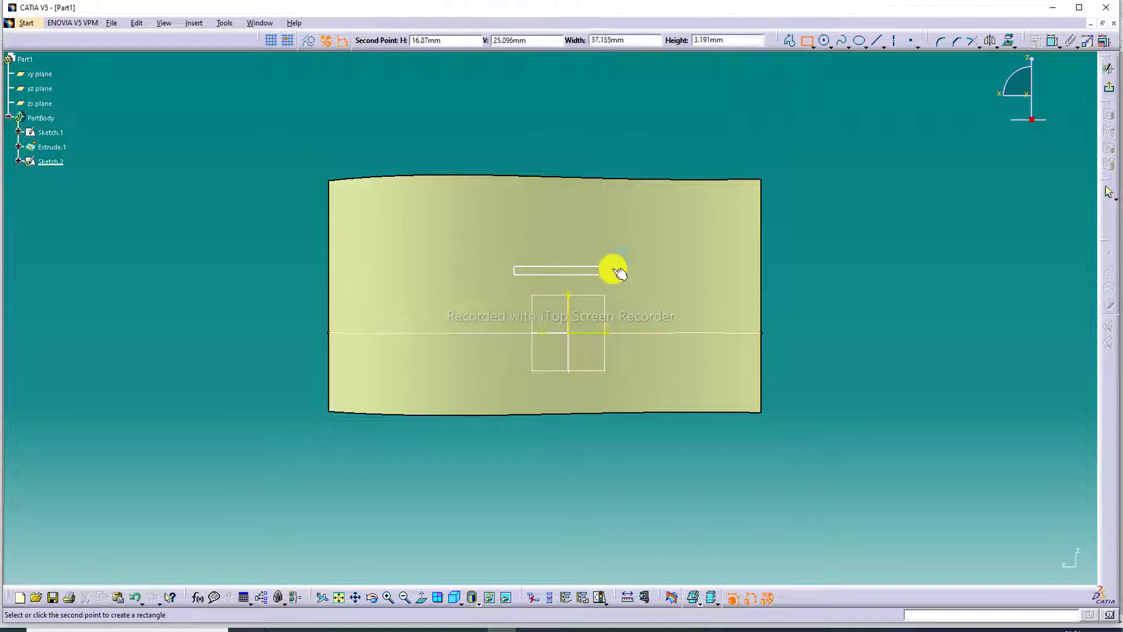
{"action": "left_click", "coordinate": [631, 367]}
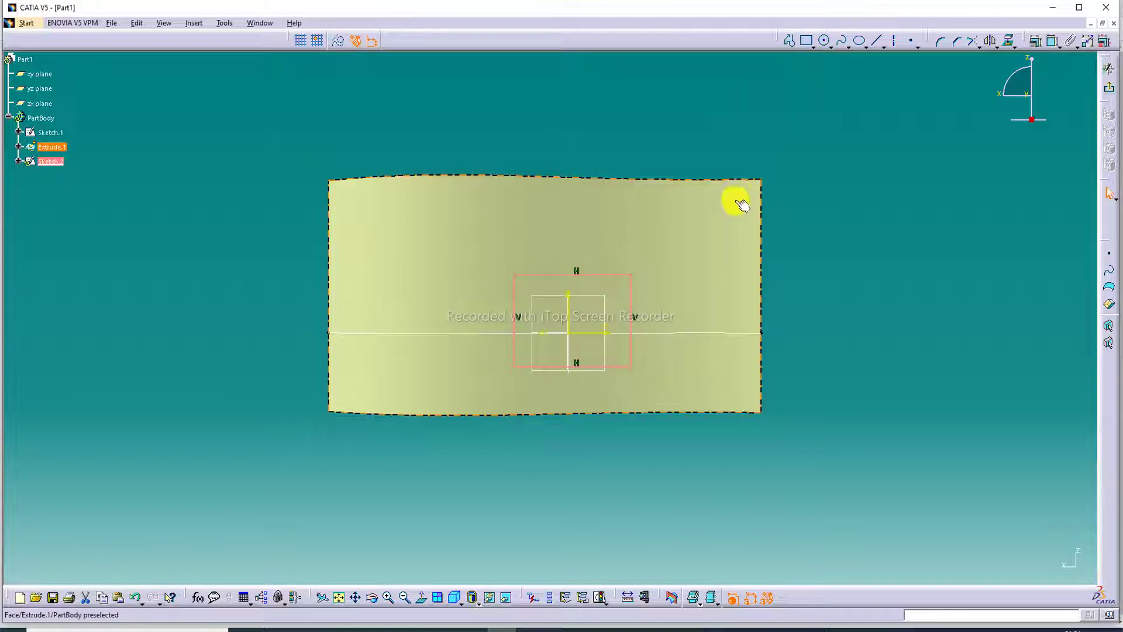
Step: Round all four rectangle corners with a 10 mm radius
{"action": "left_click", "coordinate": [943, 43]}
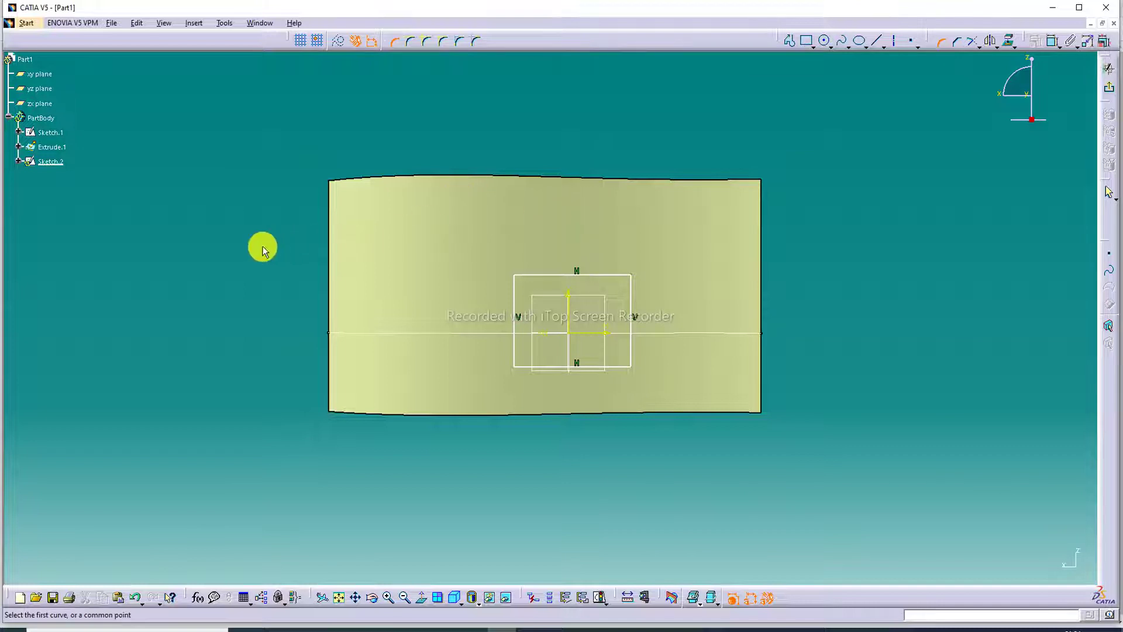
{"action": "mouse_move", "coordinate": [263, 248]}
{"action": "left_mouse_down"}
{"action": "mouse_move", "coordinate": [637, 253]}
{"action": "mouse_move", "coordinate": [698, 424]}
{"action": "left_mouse_up"}
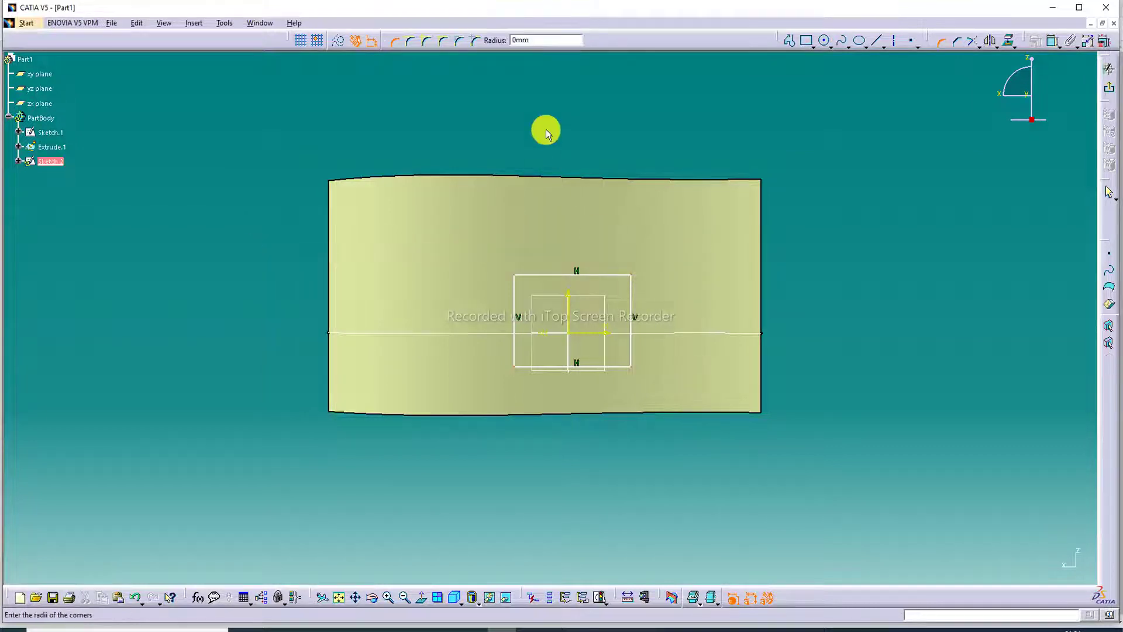
{"action": "double_click", "coordinate": [533, 38]}
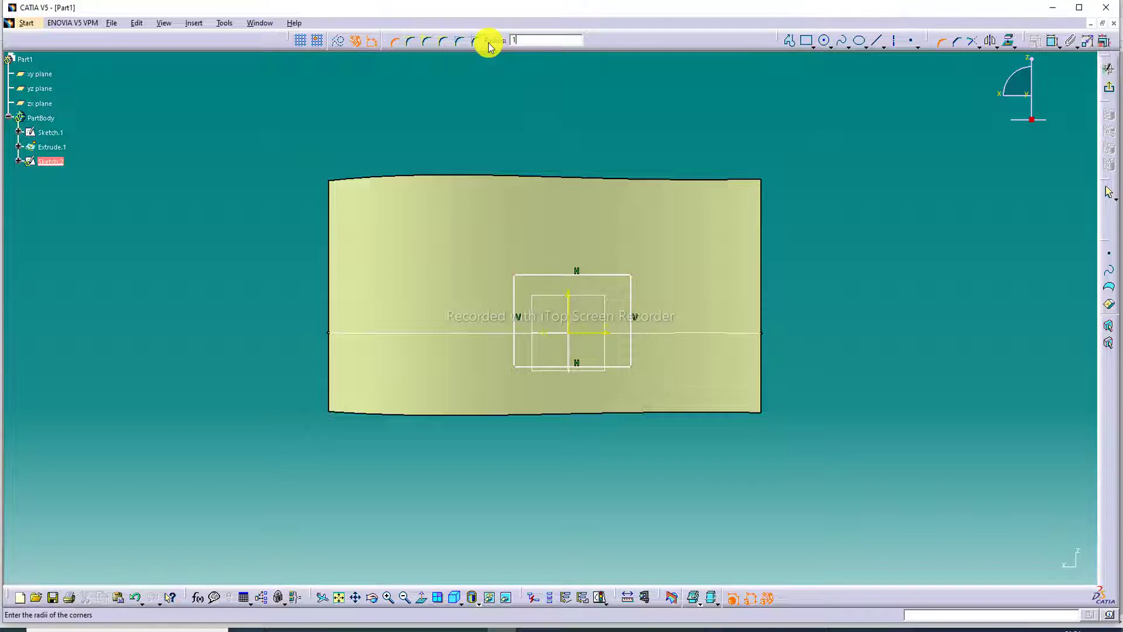
{"action": "key", "text": "Return"}
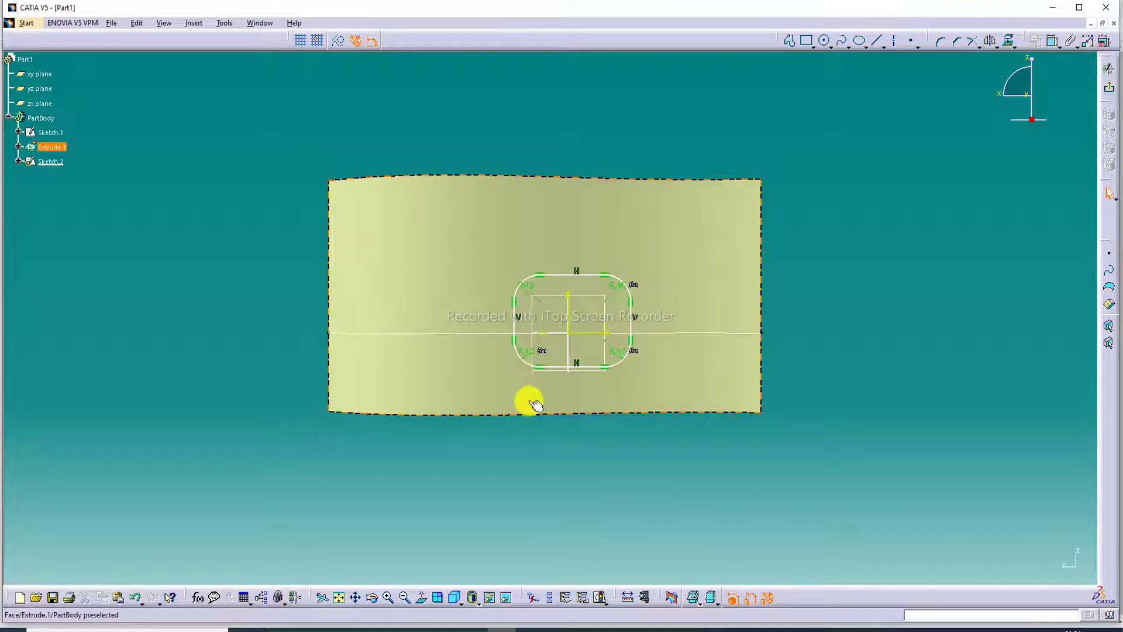
{"action": "left_click_drag", "start_coordinate": [621, 290], "coordinate": [631, 275]}
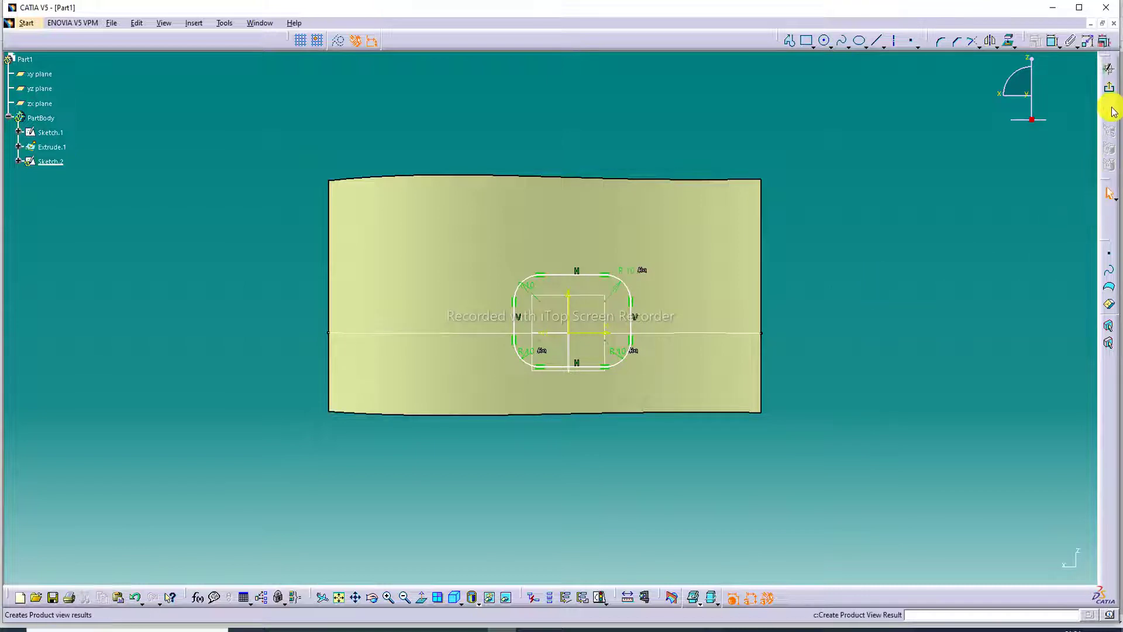
Step: Extrude Sketch.2 into a tube reaching 78 mm down and 50 mm up
{"action": "left_click", "coordinate": [1108, 69]}
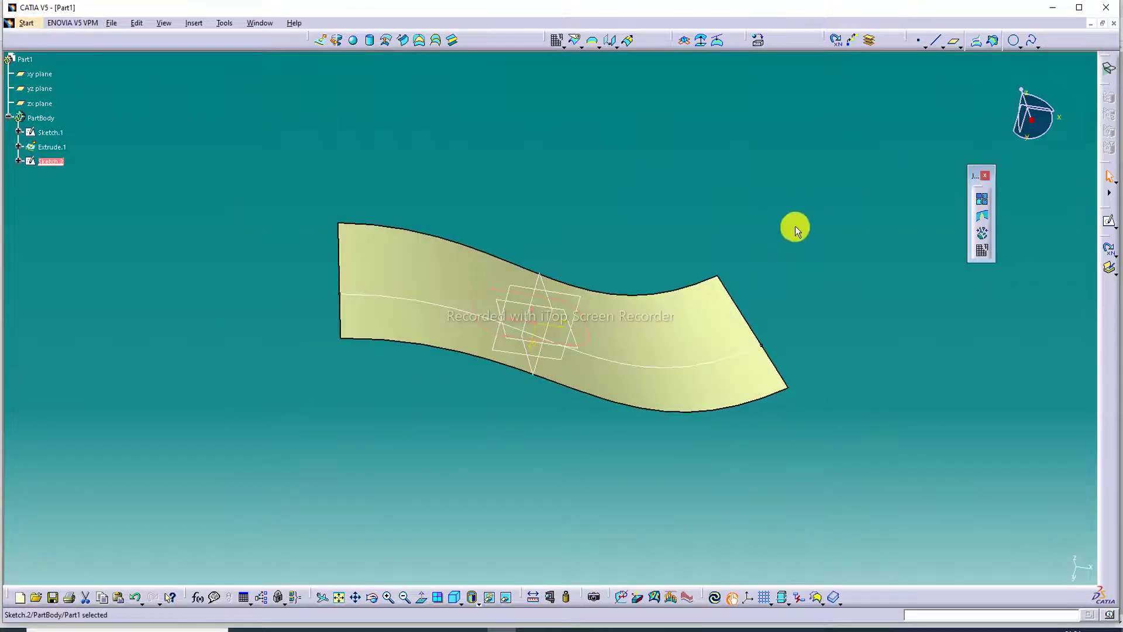
{"action": "left_click", "coordinate": [320, 41]}
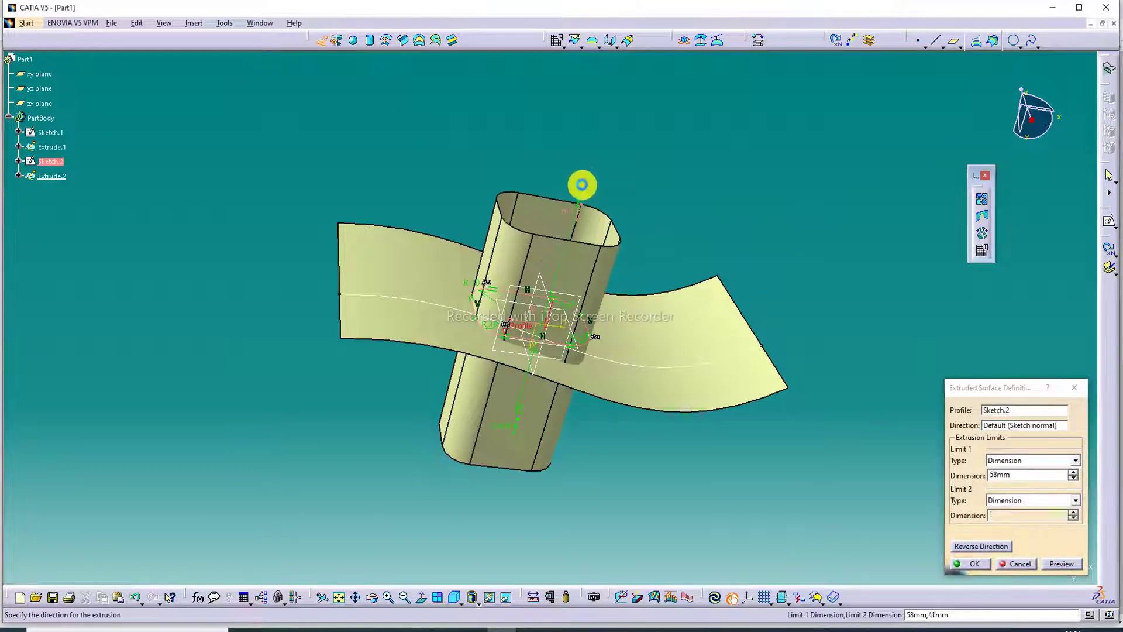
{"action": "left_click_drag", "start_coordinate": [582, 185], "coordinate": [588, 171]}
{"action": "left_click_drag", "start_coordinate": [524, 411], "coordinate": [541, 433]}
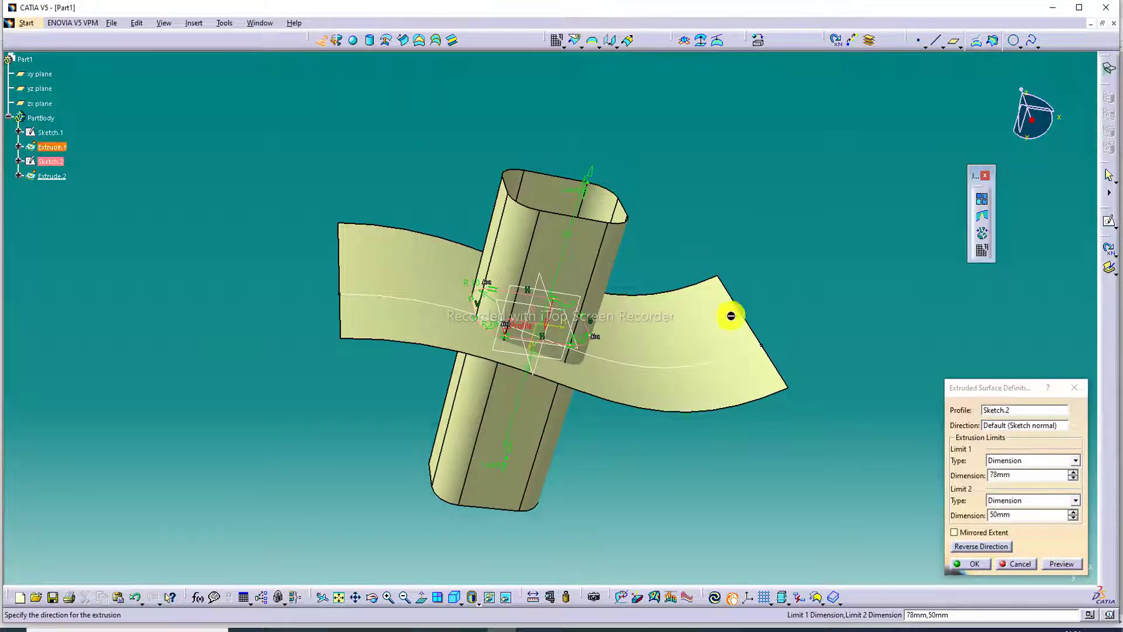
{"action": "left_click", "coordinate": [971, 564]}
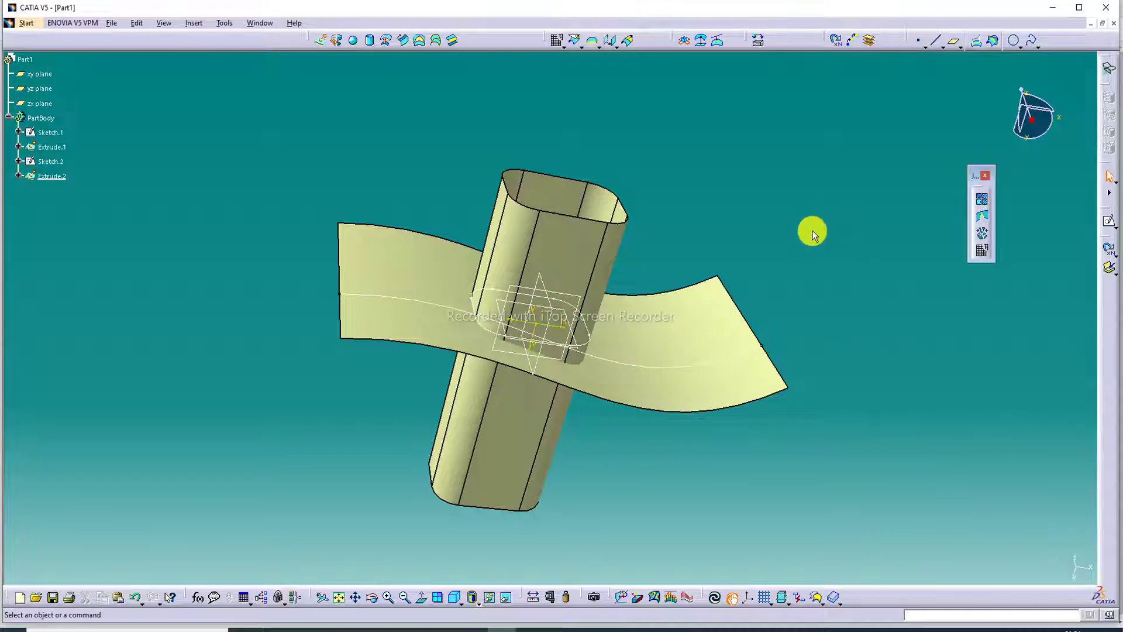
{"action": "middle_click_drag", "start_coordinate": [747, 171], "coordinate": [736, 143]}
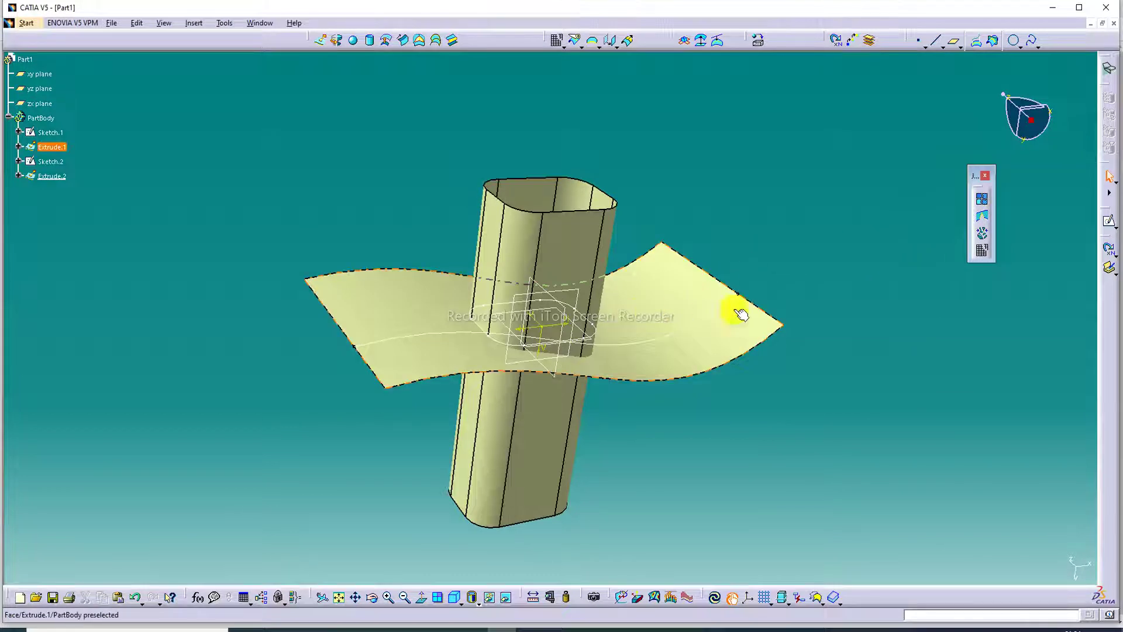
{"action": "left_click", "coordinate": [983, 251]}
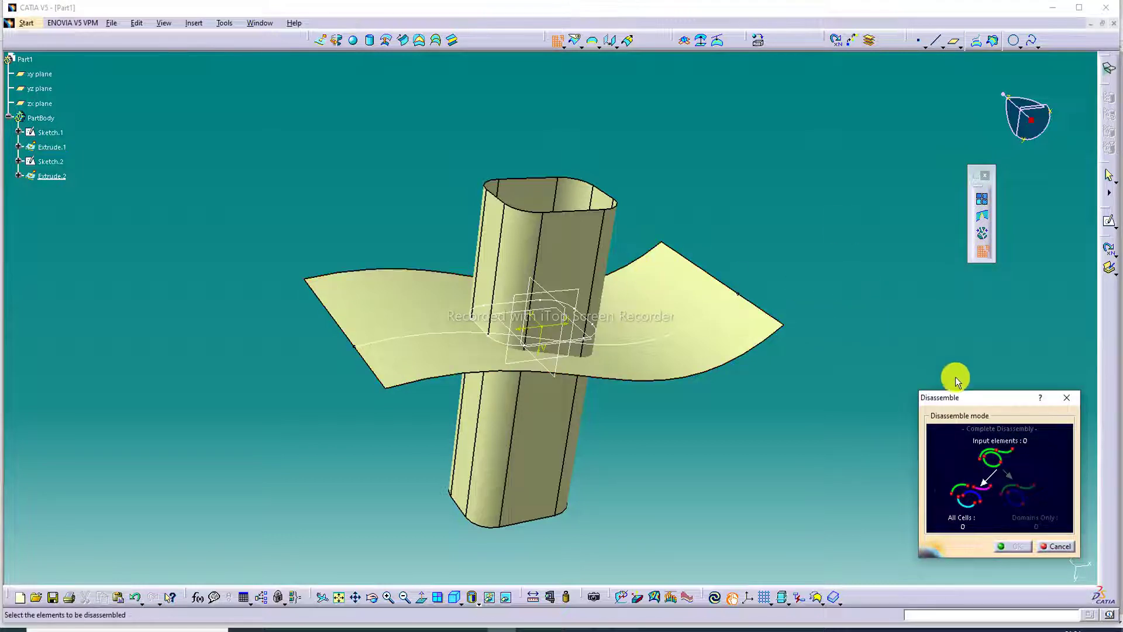
{"action": "left_click", "coordinate": [1071, 398]}
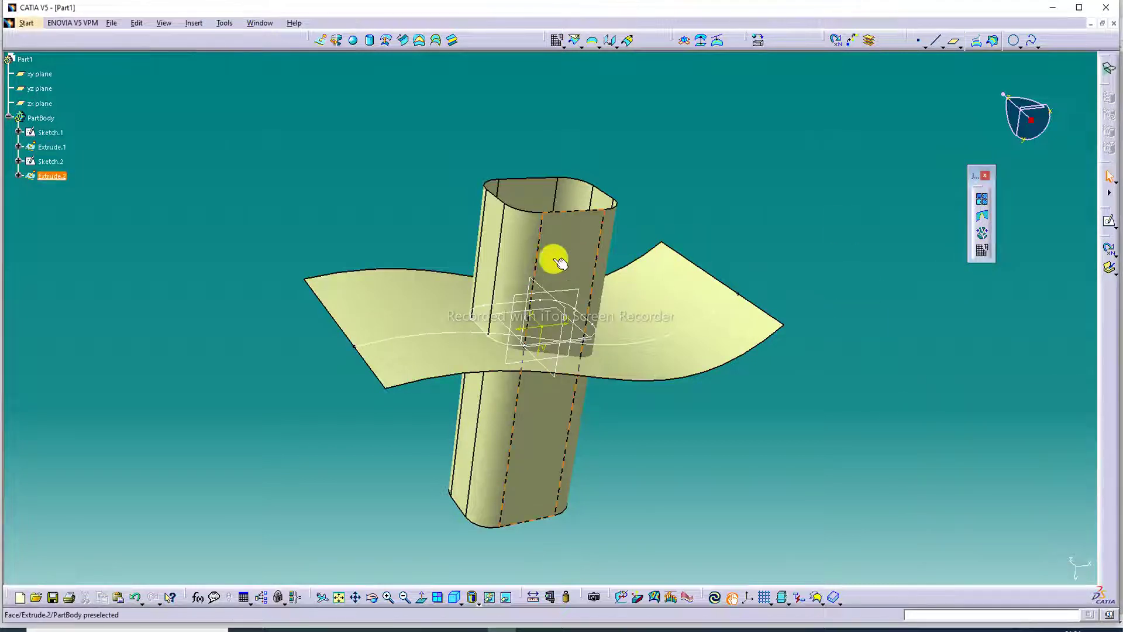
{"action": "mouse_move", "coordinate": [559, 293]}
{"action": "middle_mouse_down"}
{"action": "mouse_move", "coordinate": [542, 321]}
{"action": "mouse_move", "coordinate": [566, 200]}
{"action": "mouse_move", "coordinate": [558, 278]}
{"action": "middle_mouse_up"}
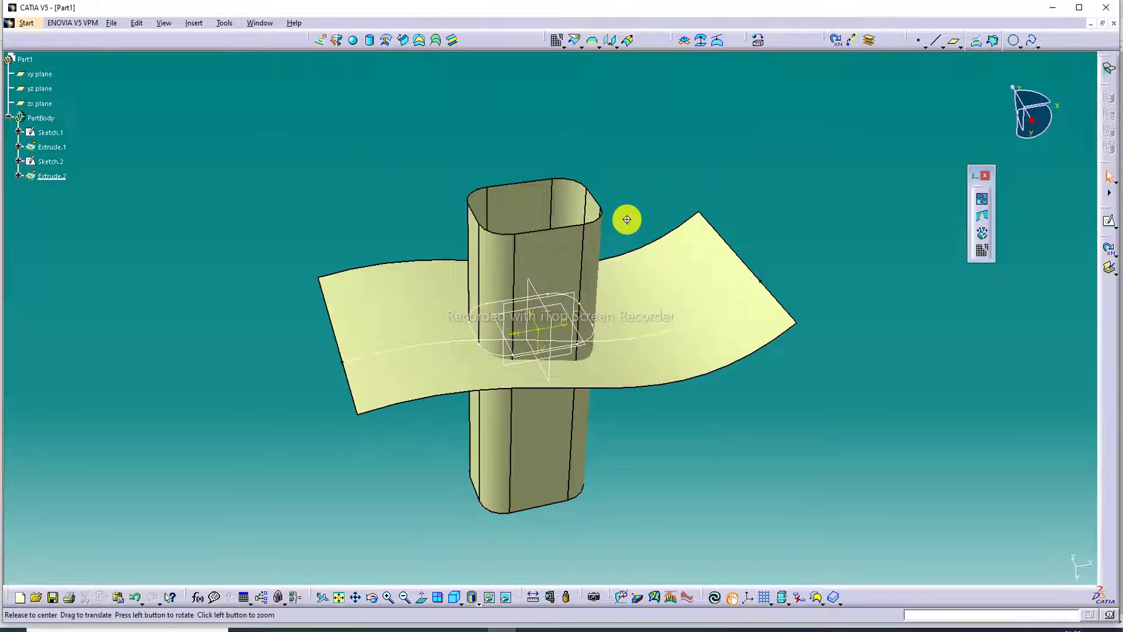
Step: Fit the part in view and switch the display to wireframe
{"action": "middle_click_drag", "start_coordinate": [626, 221], "coordinate": [693, 231]}
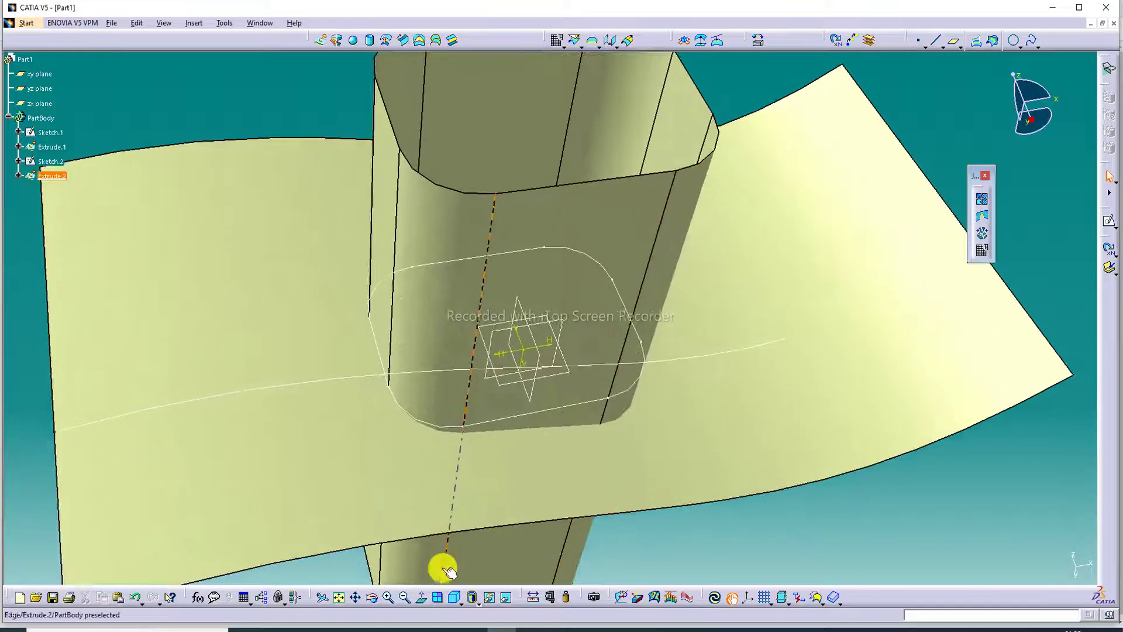
{"action": "left_click", "coordinate": [338, 597]}
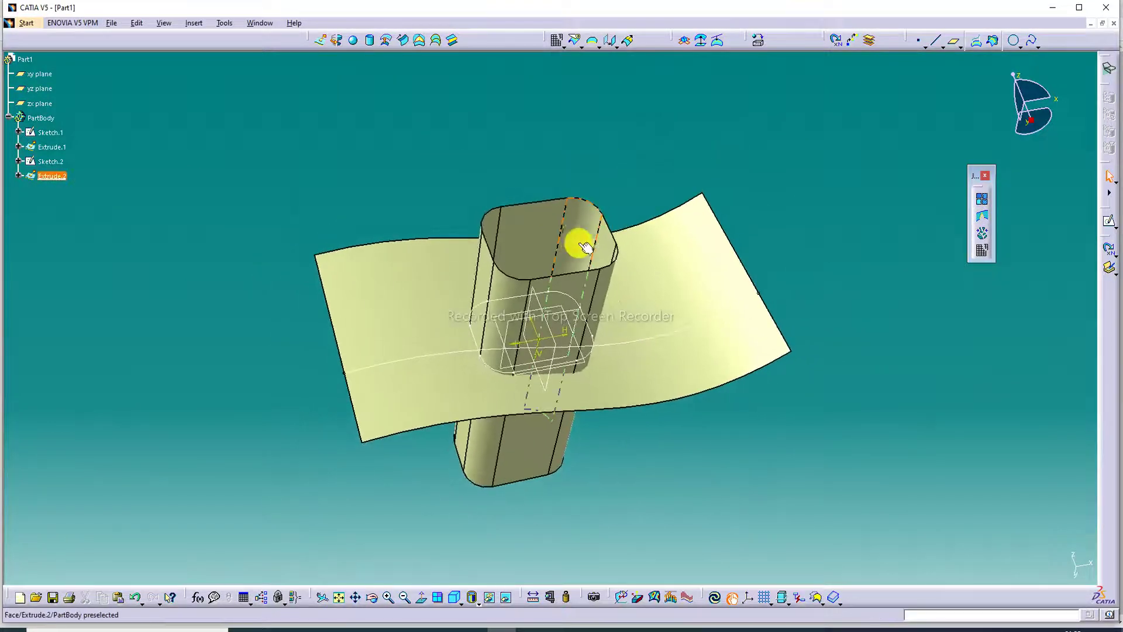
{"action": "middle_click_drag", "start_coordinate": [601, 283], "coordinate": [608, 131]}
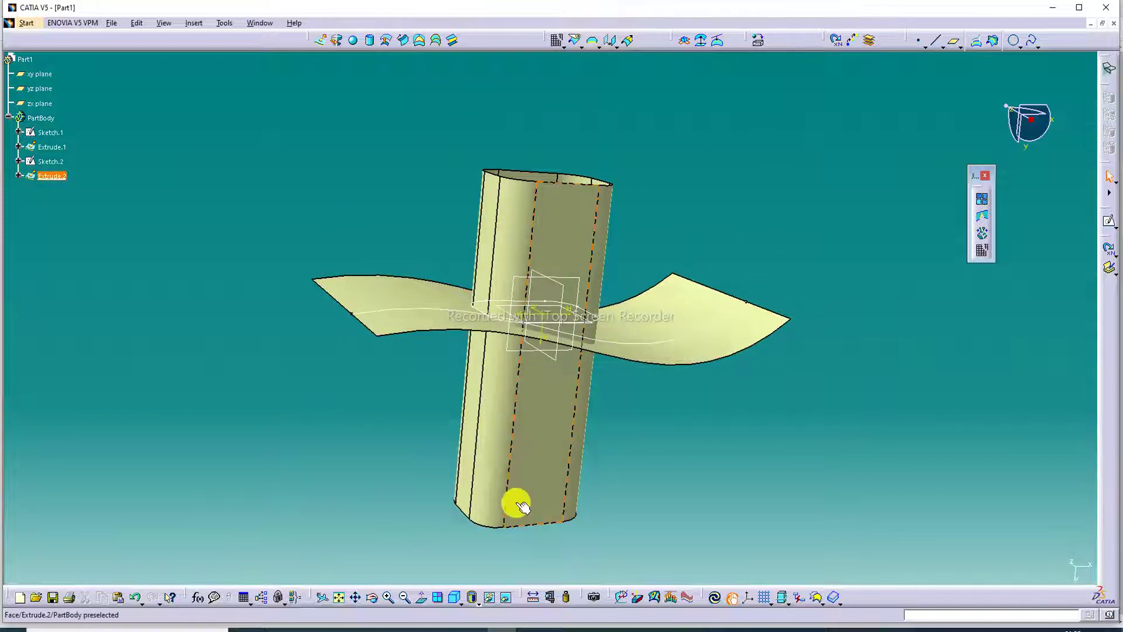
{"action": "left_click", "coordinate": [480, 603]}
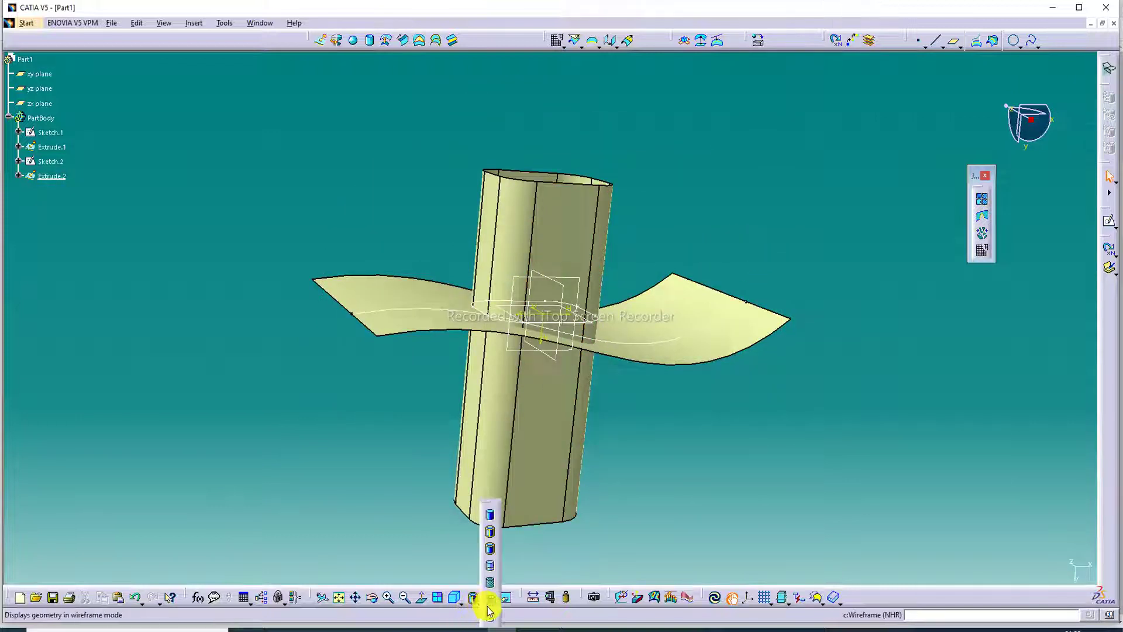
{"action": "left_click", "coordinate": [496, 597]}
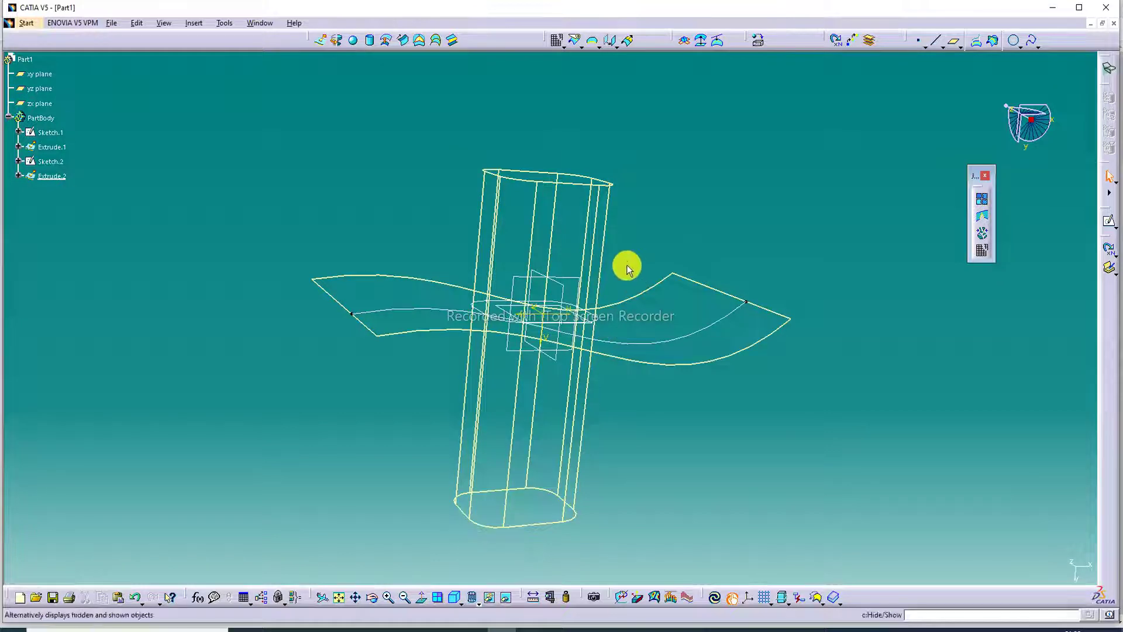
Step: Return to shading with edges and launch the Disassemble tool
{"action": "mouse_move", "coordinate": [626, 264]}
{"action": "middle_mouse_down"}
{"action": "mouse_move", "coordinate": [642, 351]}
{"action": "mouse_move", "coordinate": [637, 401]}
{"action": "mouse_move", "coordinate": [541, 431]}
{"action": "middle_mouse_up"}
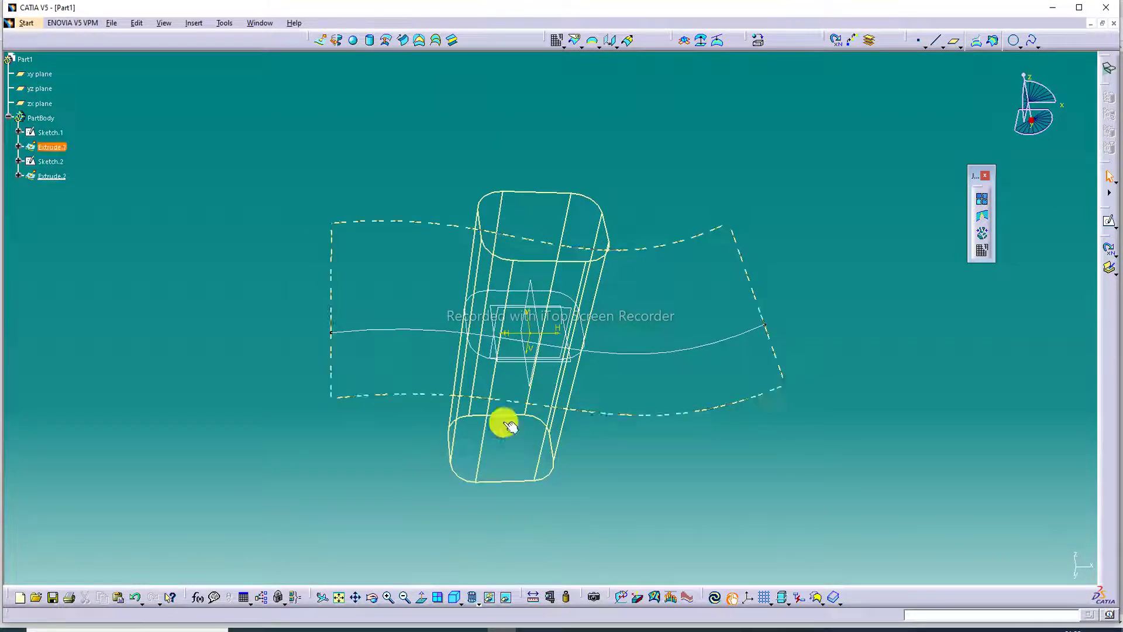
{"action": "left_click", "coordinate": [479, 600]}
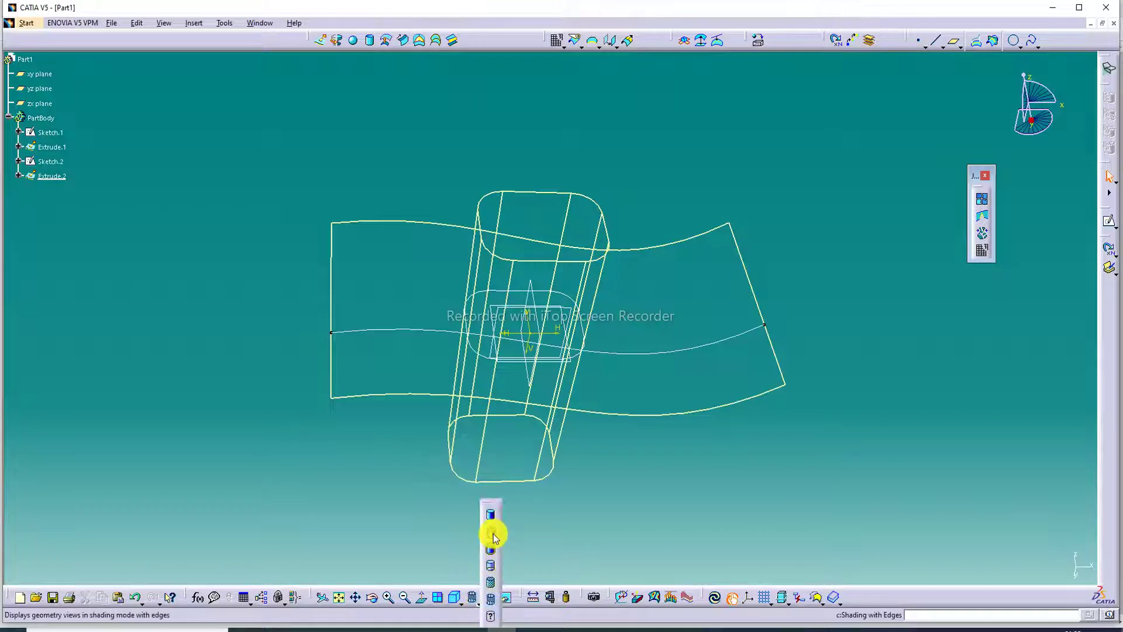
{"action": "left_click", "coordinate": [494, 533]}
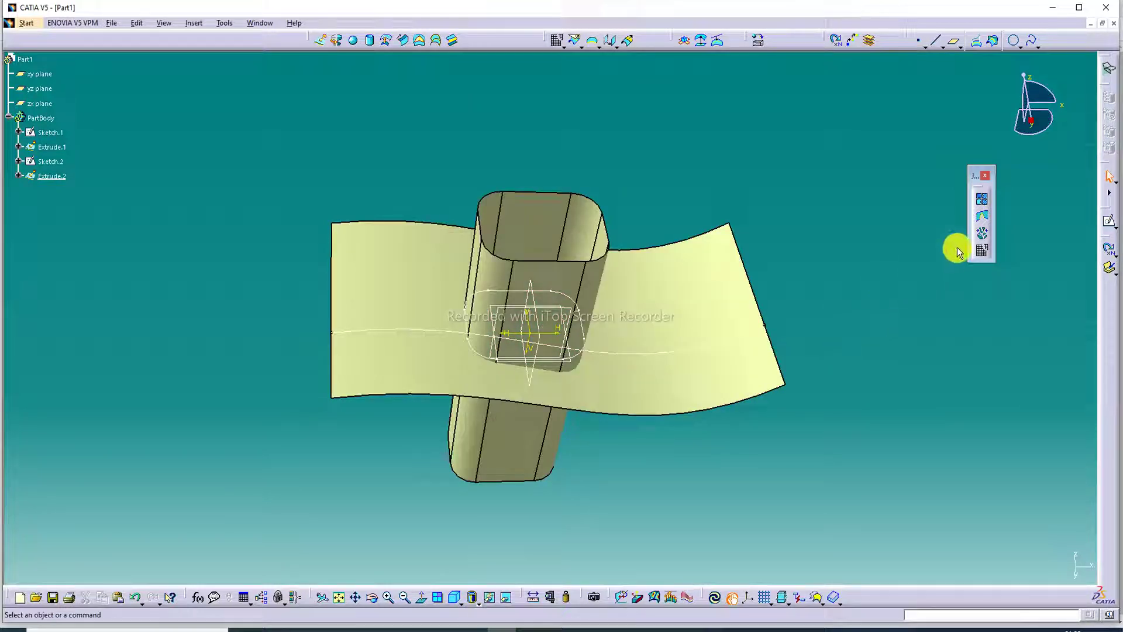
{"action": "left_click", "coordinate": [985, 250]}
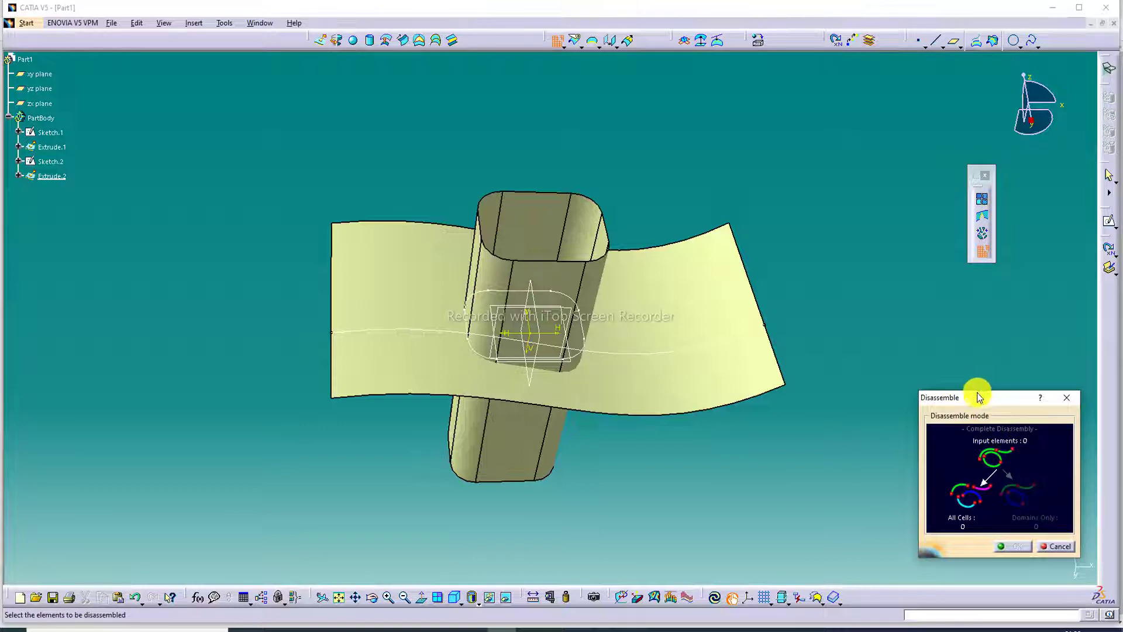
Step: Disassemble Extrude.2 into all cells, producing Surface.1 to Surface.8
{"action": "left_click_drag", "start_coordinate": [980, 397], "coordinate": [946, 330]}
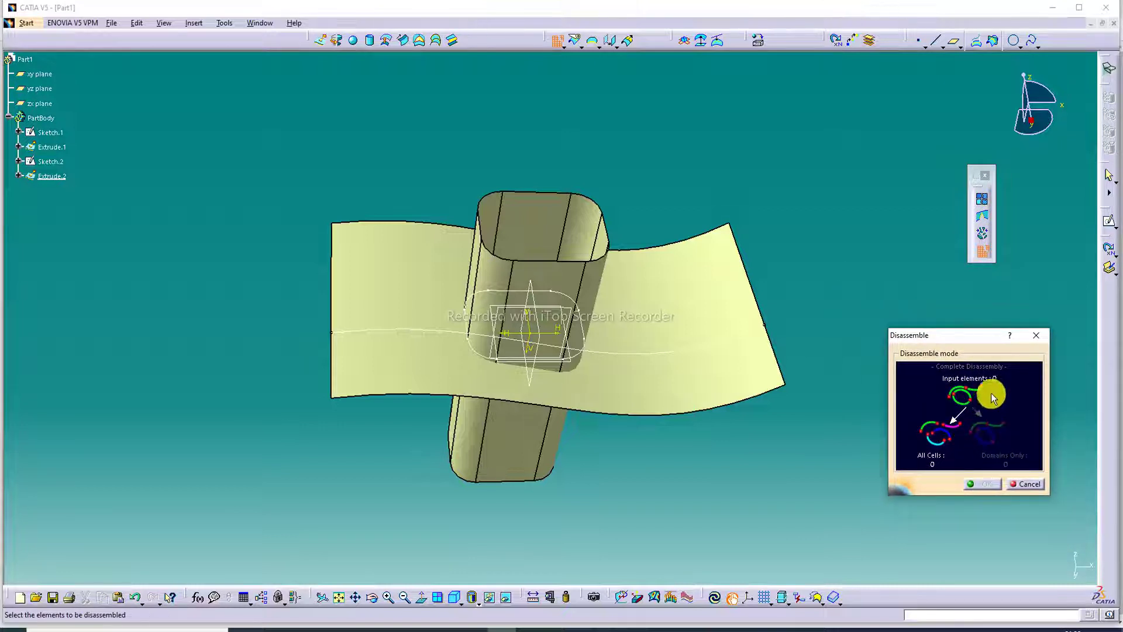
{"action": "left_click", "coordinate": [582, 279]}
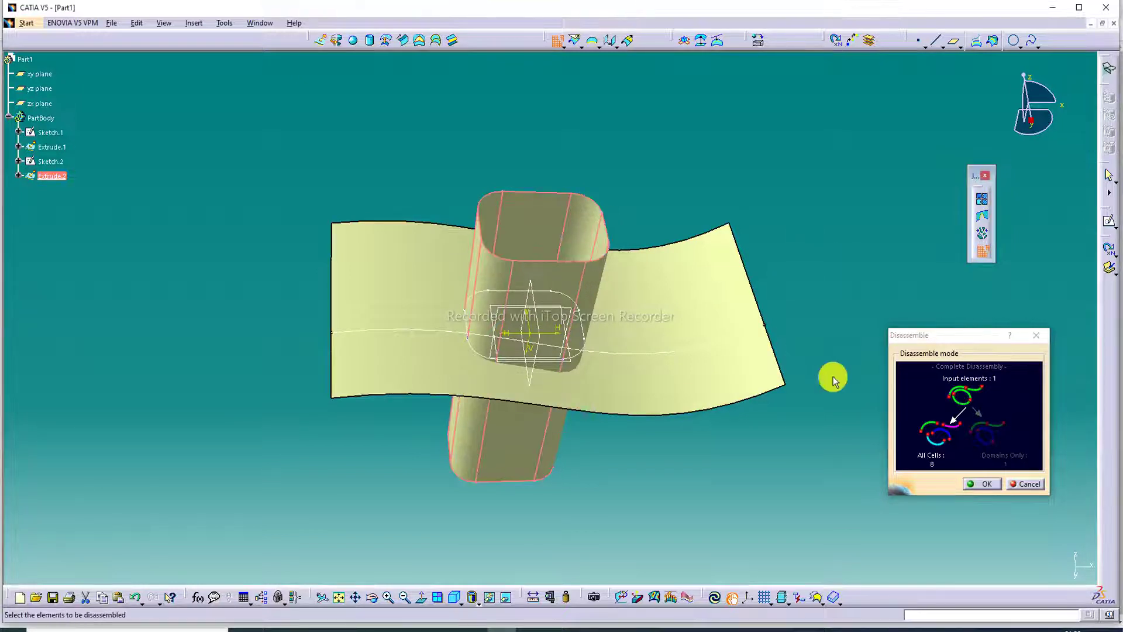
{"action": "left_click", "coordinate": [935, 442]}
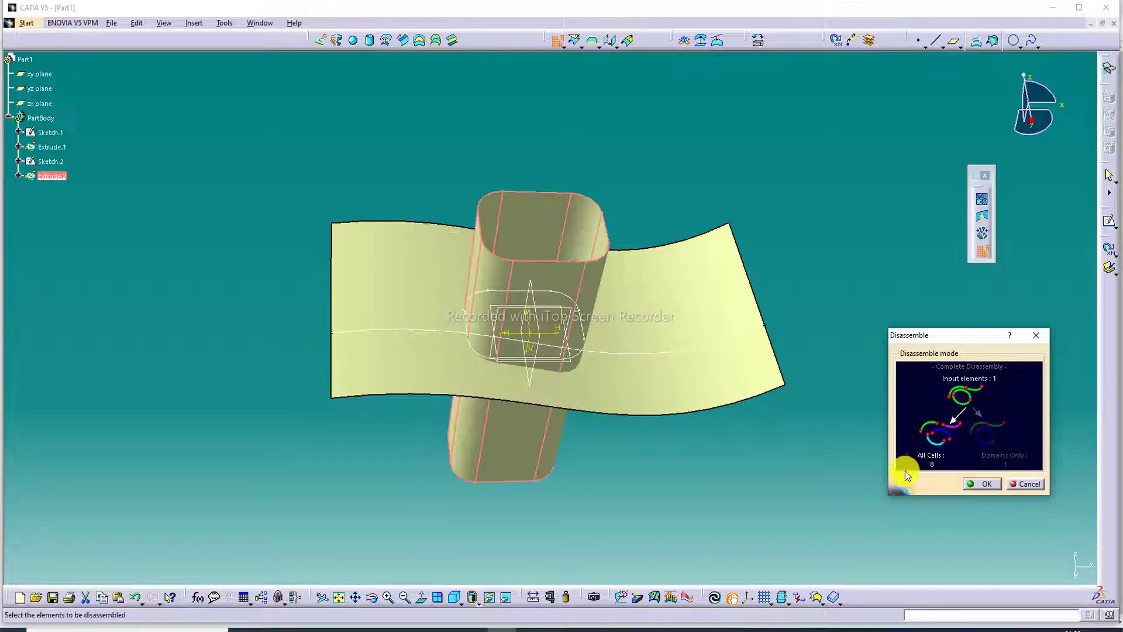
{"action": "left_click", "coordinate": [987, 485]}
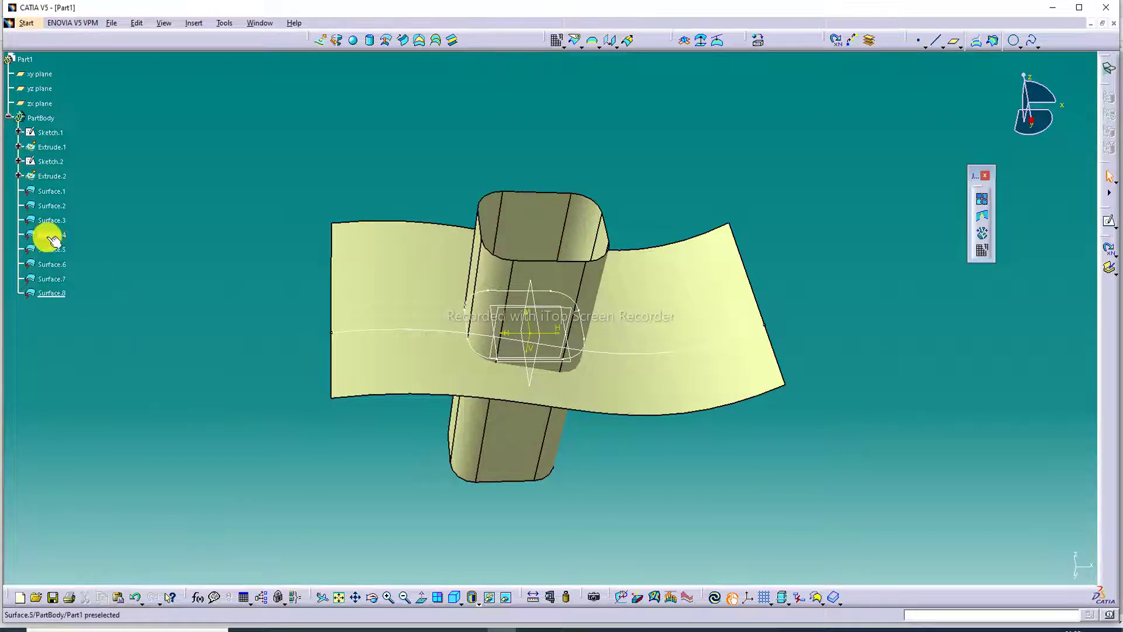
{"action": "left_click", "coordinate": [54, 194]}
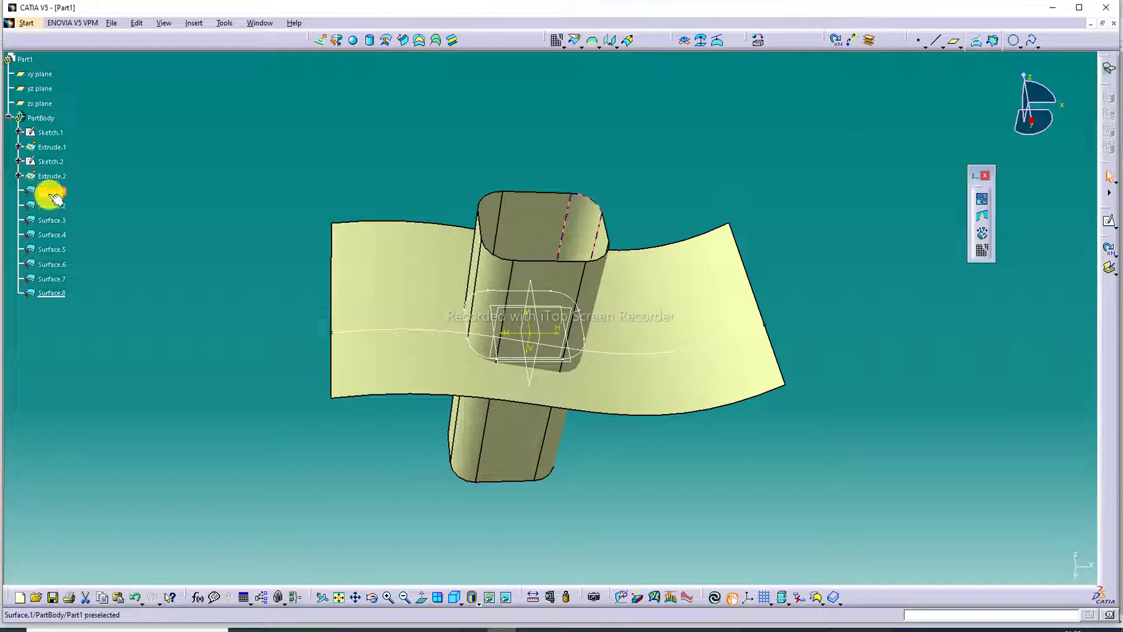
{"action": "left_click", "coordinate": [56, 206]}
{"action": "left_click", "coordinate": [58, 221]}
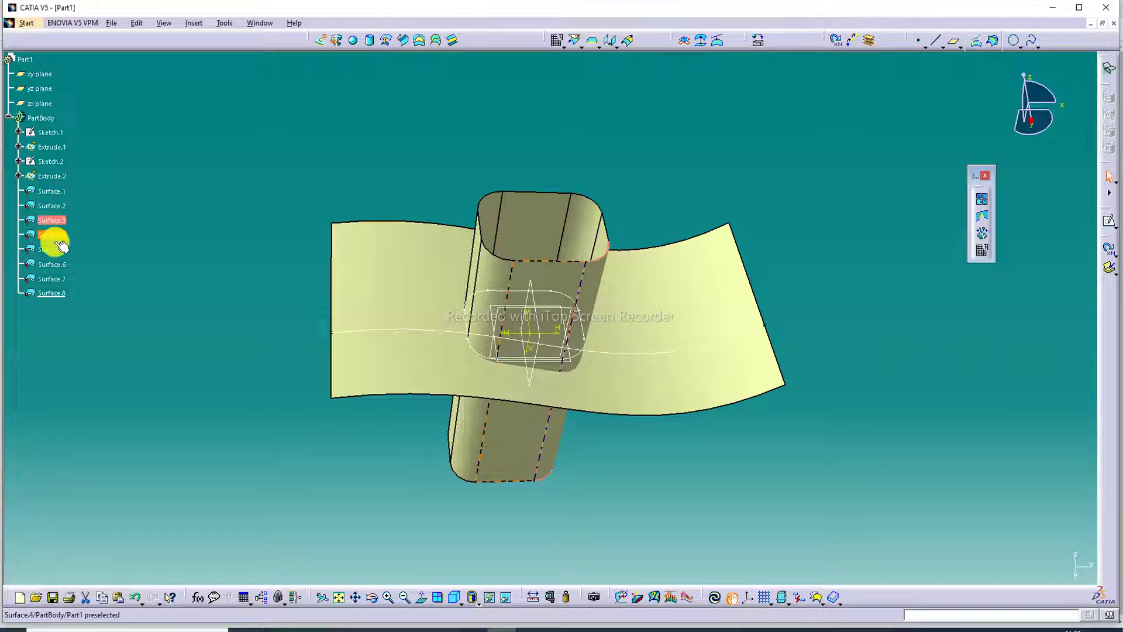
{"action": "left_click", "coordinate": [58, 235]}
{"action": "left_click", "coordinate": [57, 250]}
{"action": "left_click", "coordinate": [58, 266]}
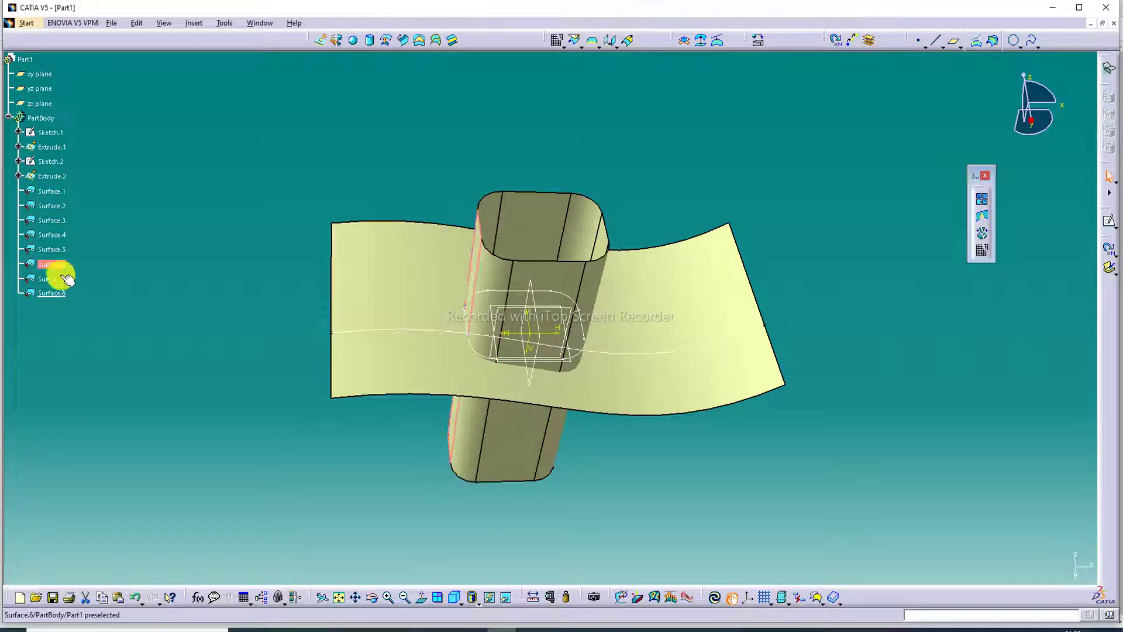
{"action": "left_click", "coordinate": [57, 278]}
{"action": "left_click", "coordinate": [58, 293]}
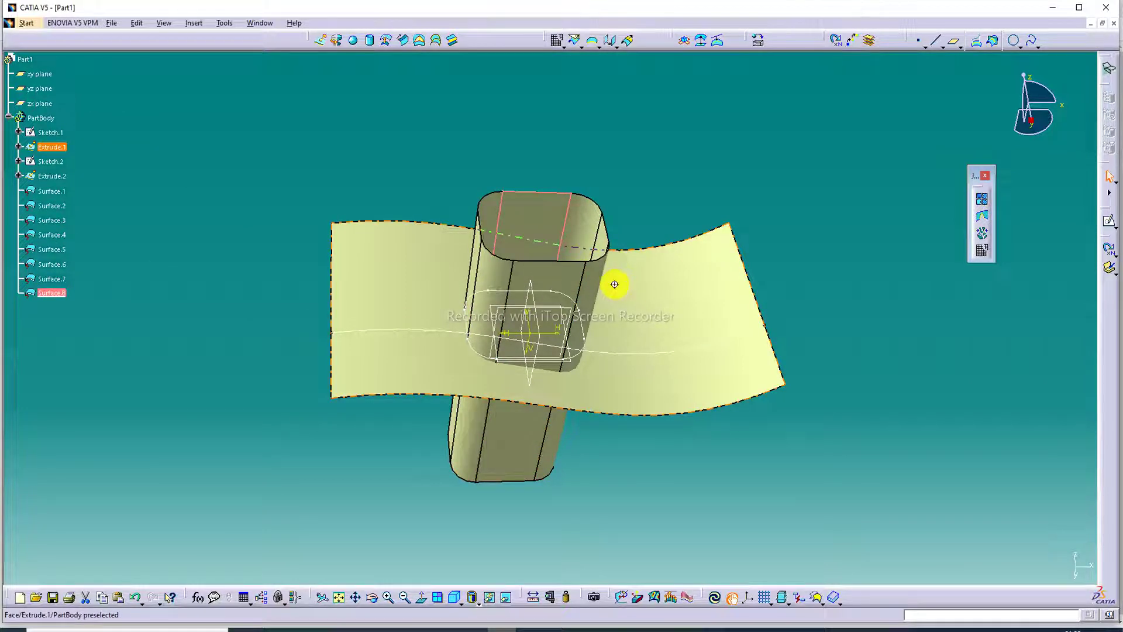
{"action": "middle_click_drag", "start_coordinate": [609, 268], "coordinate": [609, 112]}
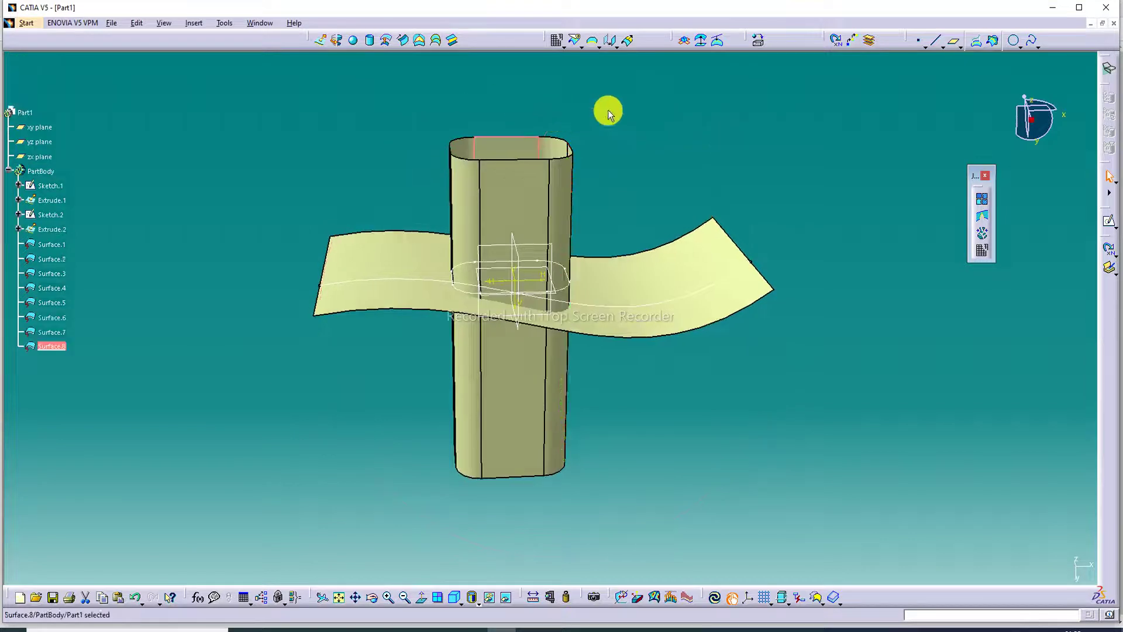
Step: Start an offset surface and select Surface.8, dismissing the feature definition error
{"action": "left_click", "coordinate": [387, 42]}
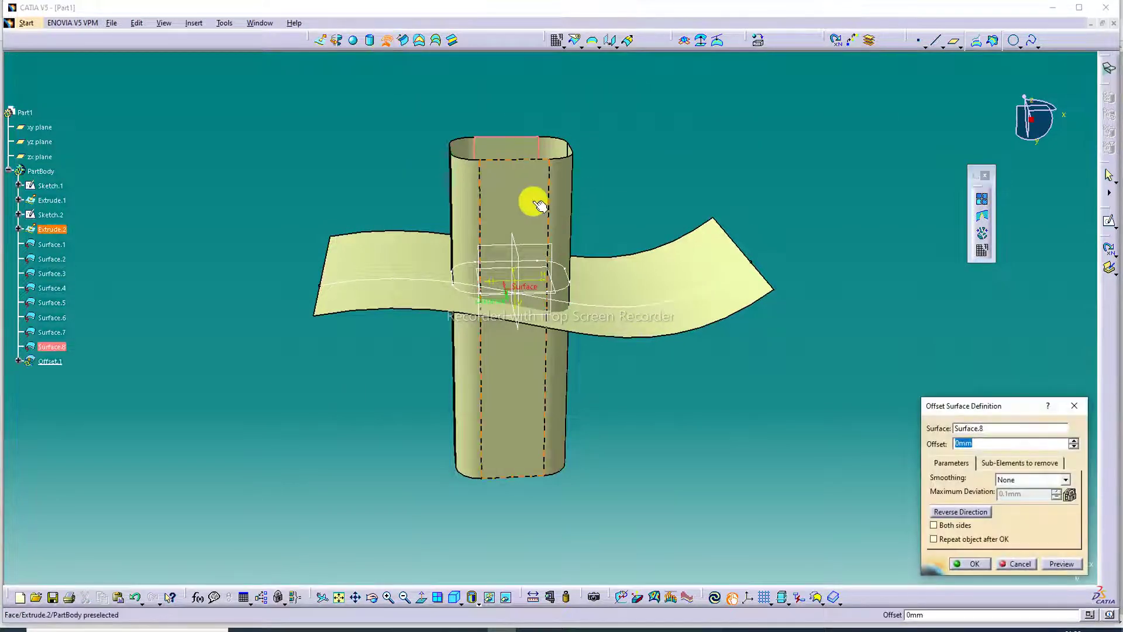
{"action": "middle_click_drag", "start_coordinate": [552, 198], "coordinate": [614, 243]}
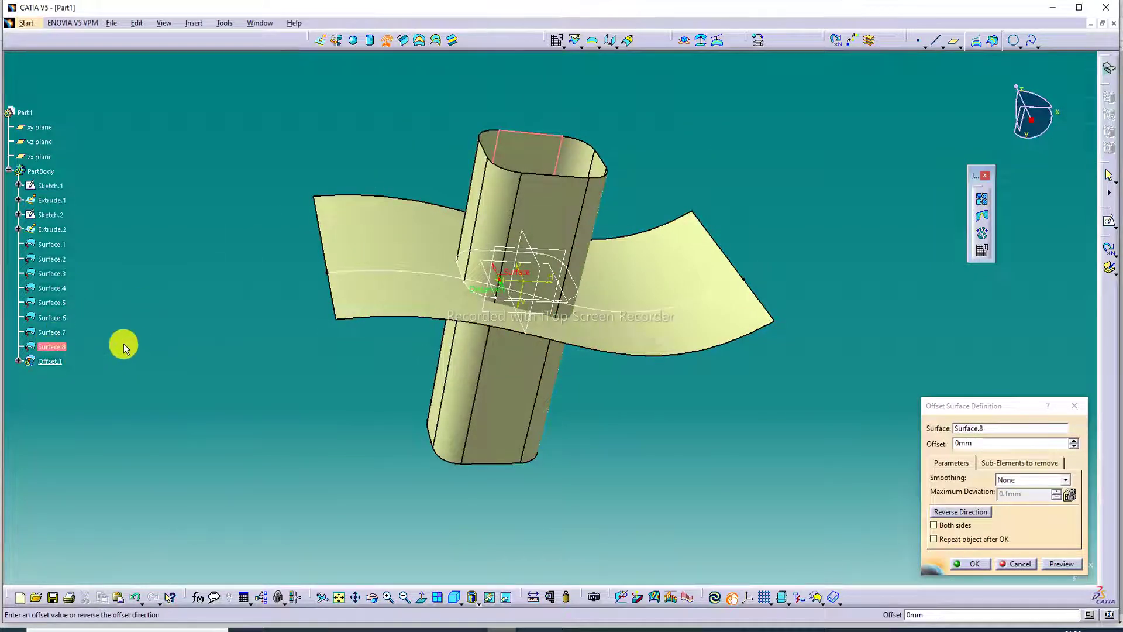
{"action": "left_click", "coordinate": [541, 213]}
{"action": "left_click", "coordinate": [1102, 444]}
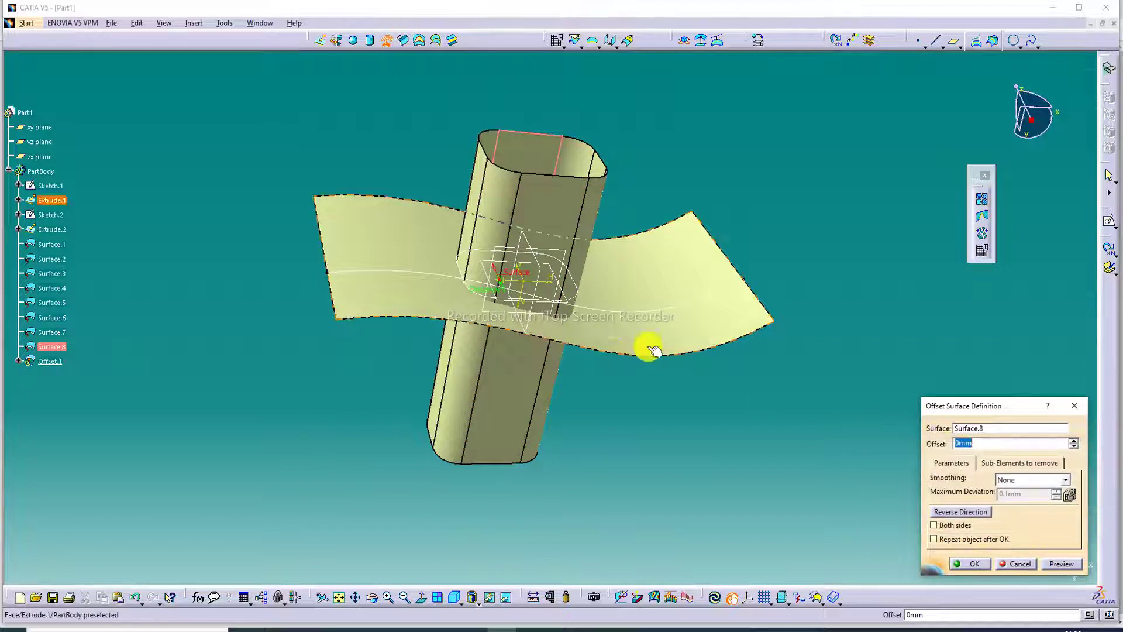
{"action": "left_click", "coordinate": [488, 293]}
Step: Set the offset distance to 52 mm and confirm Offset.1
{"action": "left_click_drag", "start_coordinate": [507, 316], "coordinate": [627, 160]}
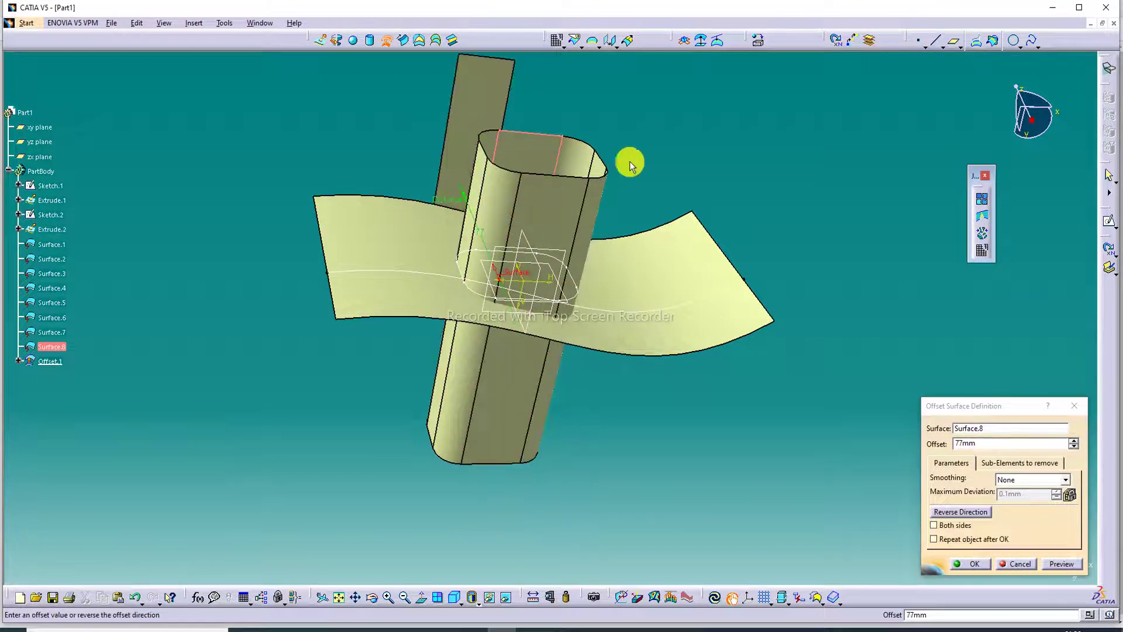
{"action": "middle_click_drag", "start_coordinate": [649, 126], "coordinate": [729, 85]}
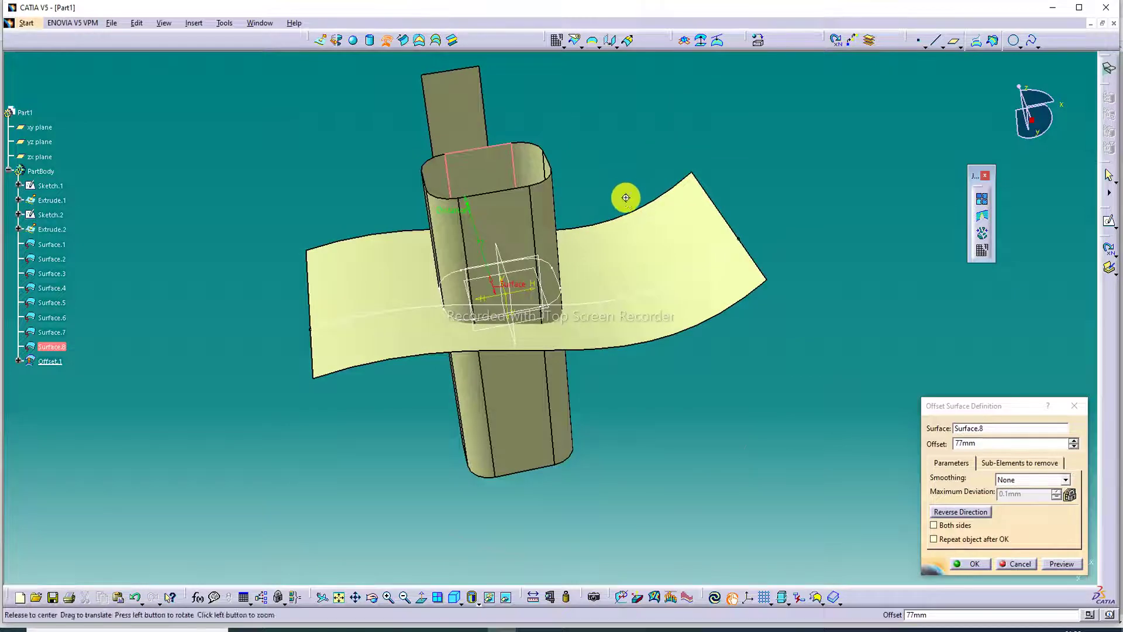
{"action": "middle_click_drag", "start_coordinate": [626, 198], "coordinate": [507, 253]}
{"action": "middle_click_drag", "start_coordinate": [293, 113], "coordinate": [409, 403]}
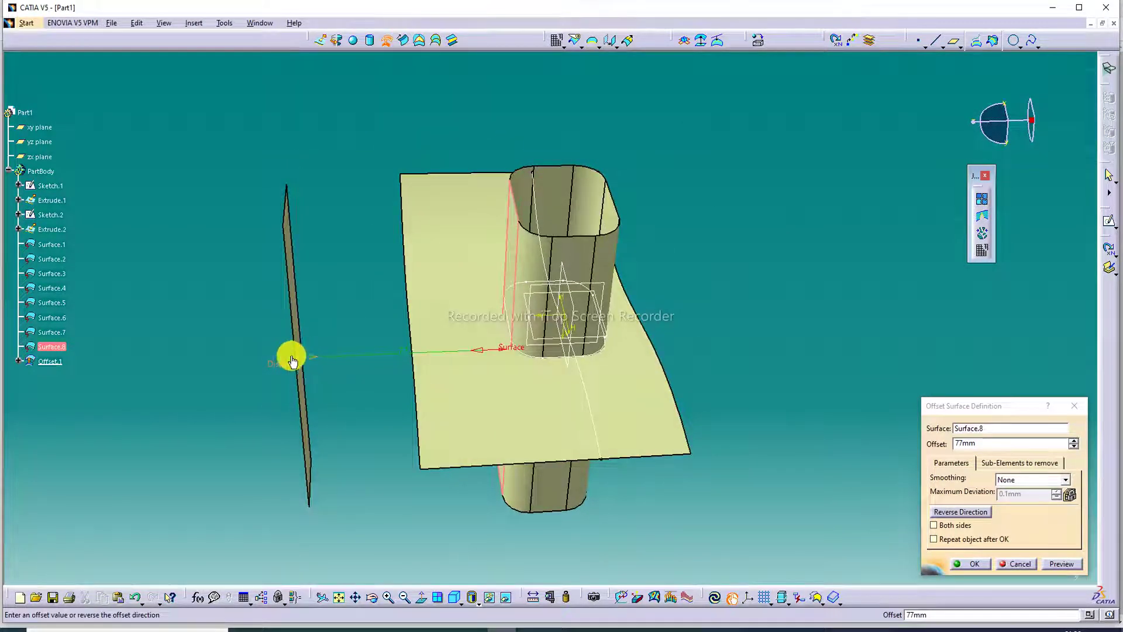
{"action": "left_click_drag", "start_coordinate": [292, 361], "coordinate": [368, 353]}
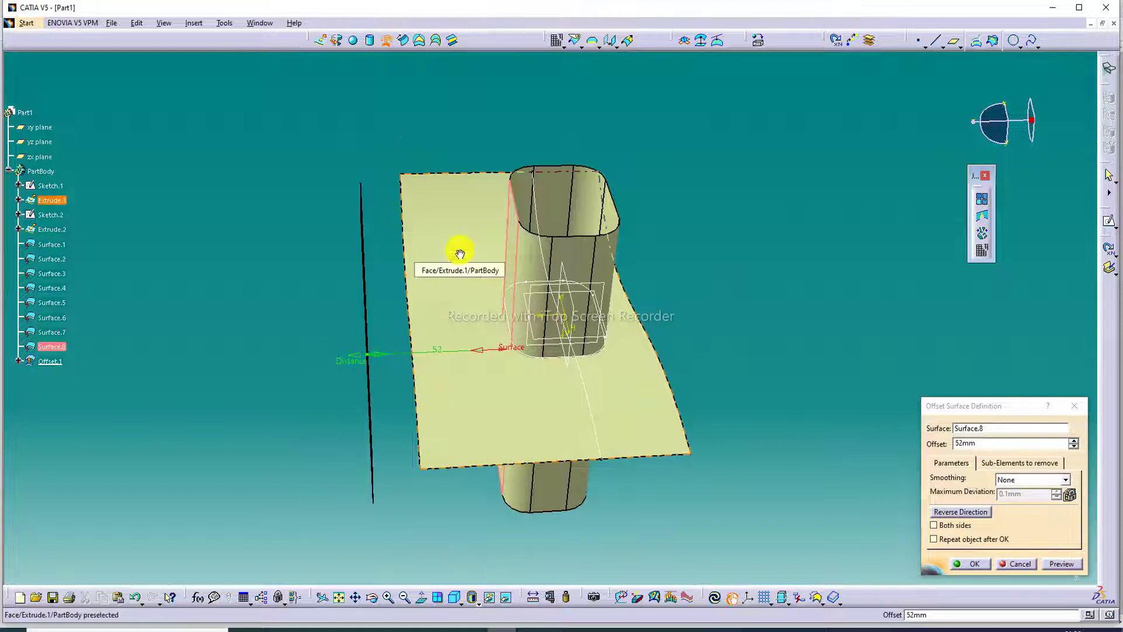
{"action": "middle_click_drag", "start_coordinate": [460, 253], "coordinate": [562, 251]}
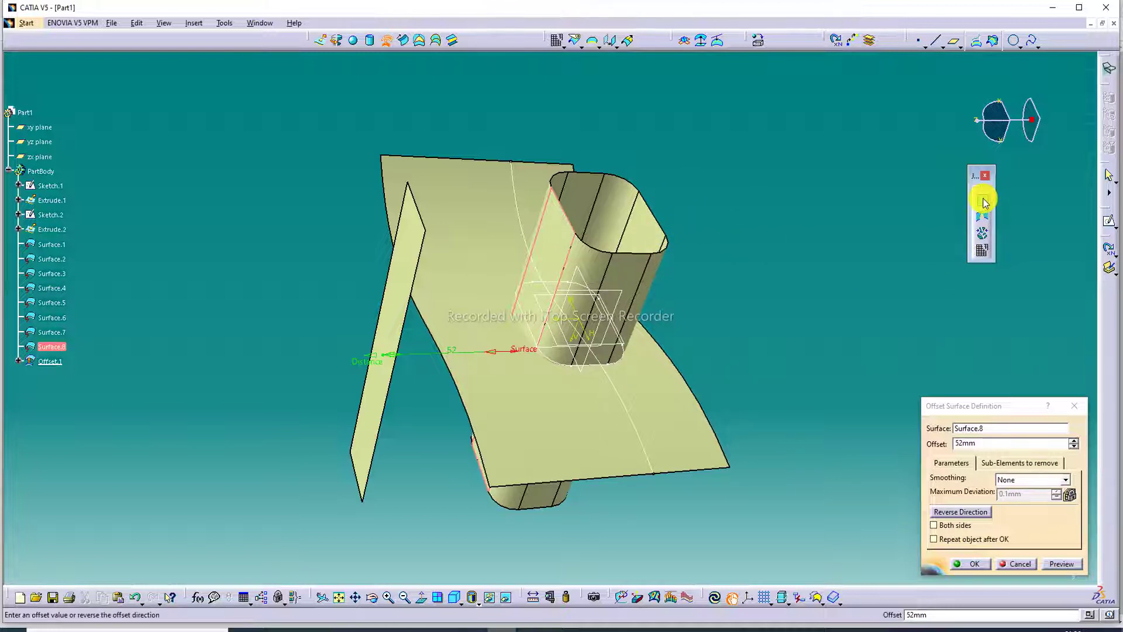
{"action": "middle_click_drag", "start_coordinate": [745, 268], "coordinate": [650, 275]}
{"action": "left_click", "coordinate": [972, 562]}
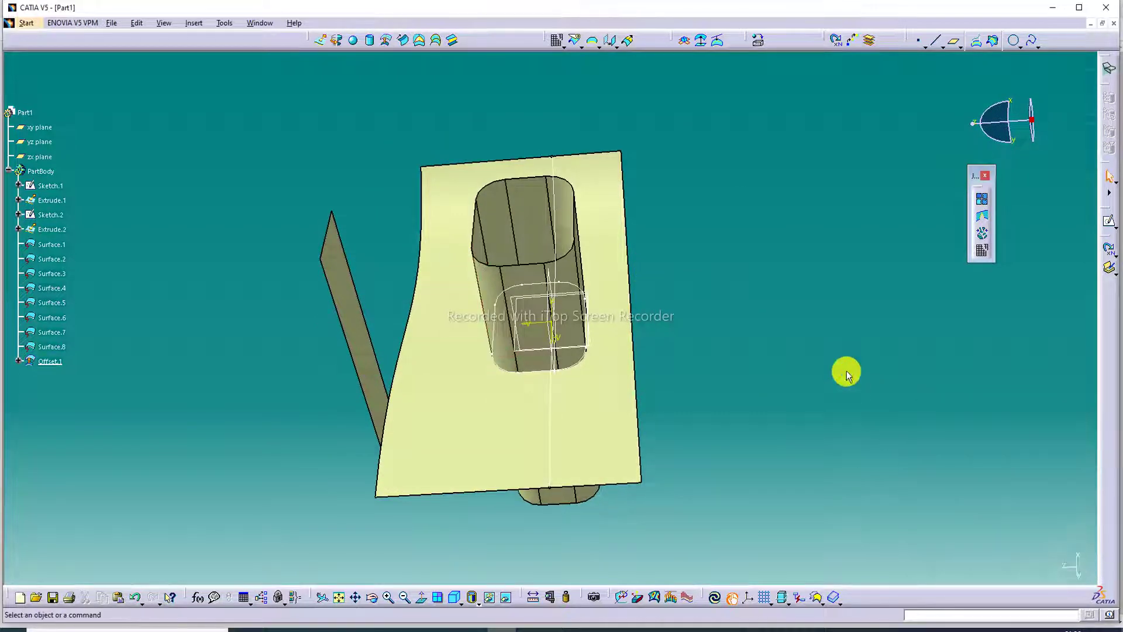
Step: Create Offset.2 at 65 mm from Surface.6, then start another offset
{"action": "left_click", "coordinate": [386, 40]}
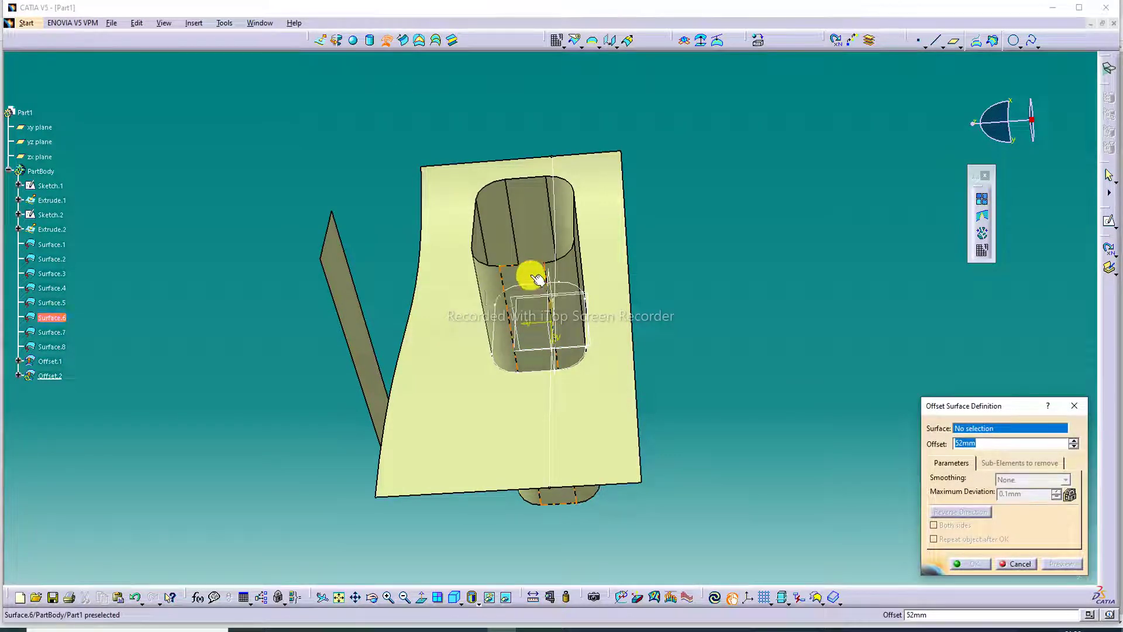
{"action": "left_click", "coordinate": [530, 275]}
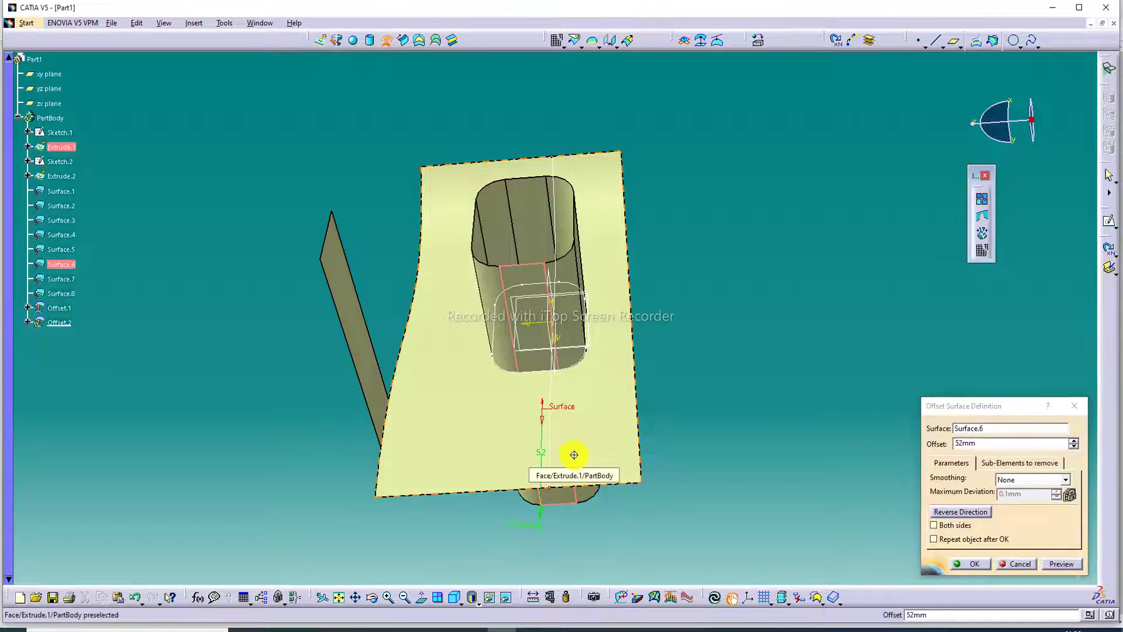
{"action": "middle_click_drag", "start_coordinate": [572, 446], "coordinate": [734, 401]}
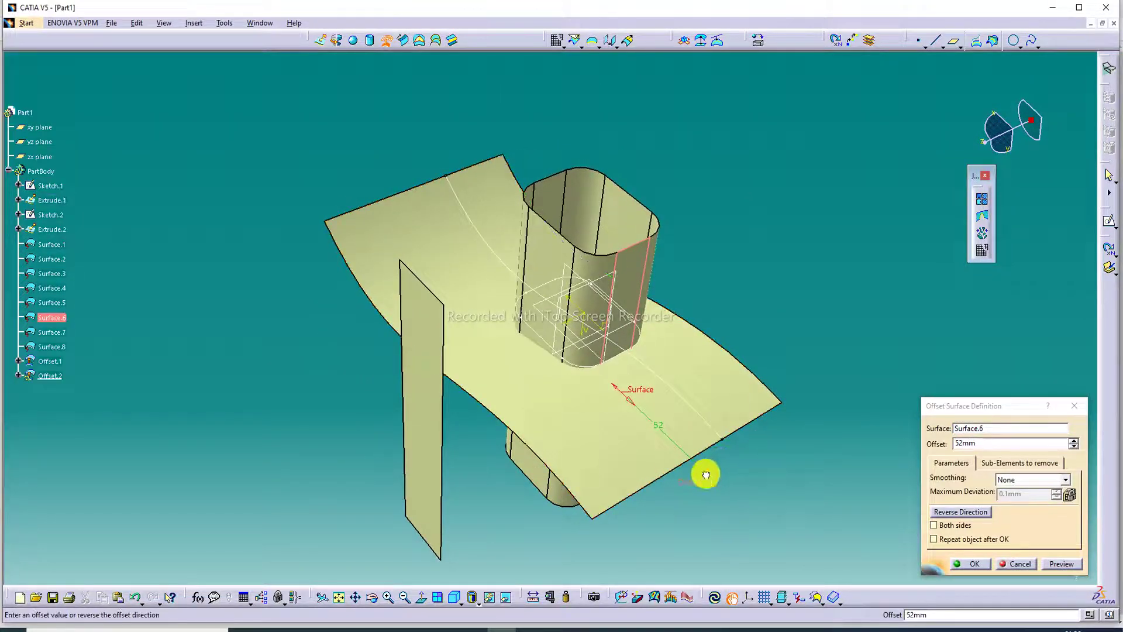
{"action": "left_click_drag", "start_coordinate": [706, 475], "coordinate": [736, 493]}
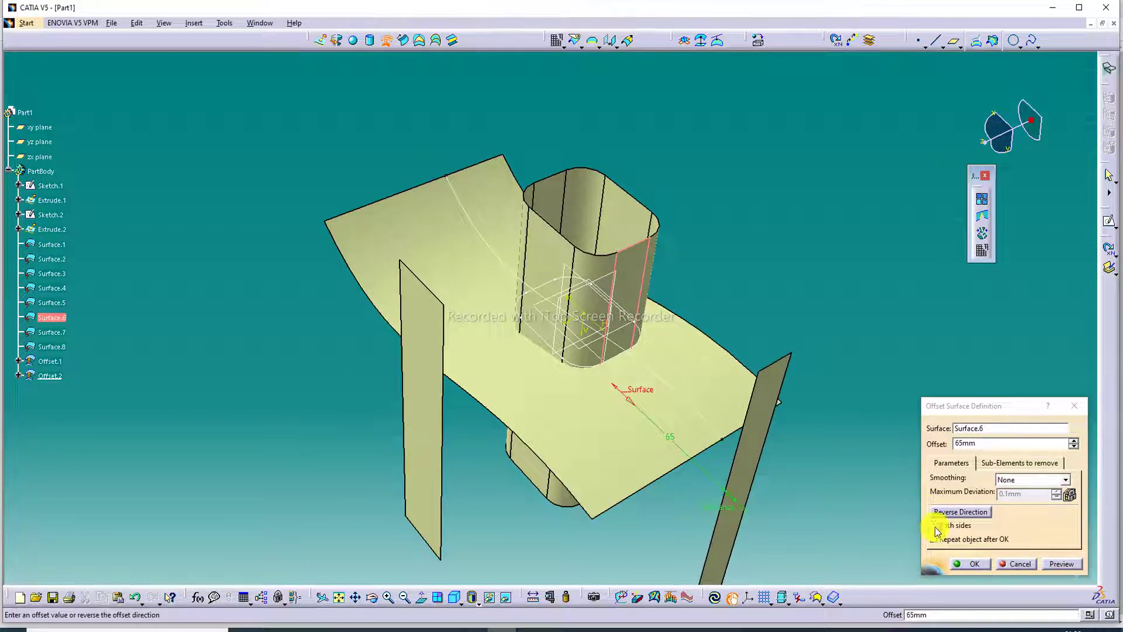
{"action": "left_click", "coordinate": [979, 563]}
{"action": "middle_click_drag", "start_coordinate": [791, 317], "coordinate": [766, 264]}
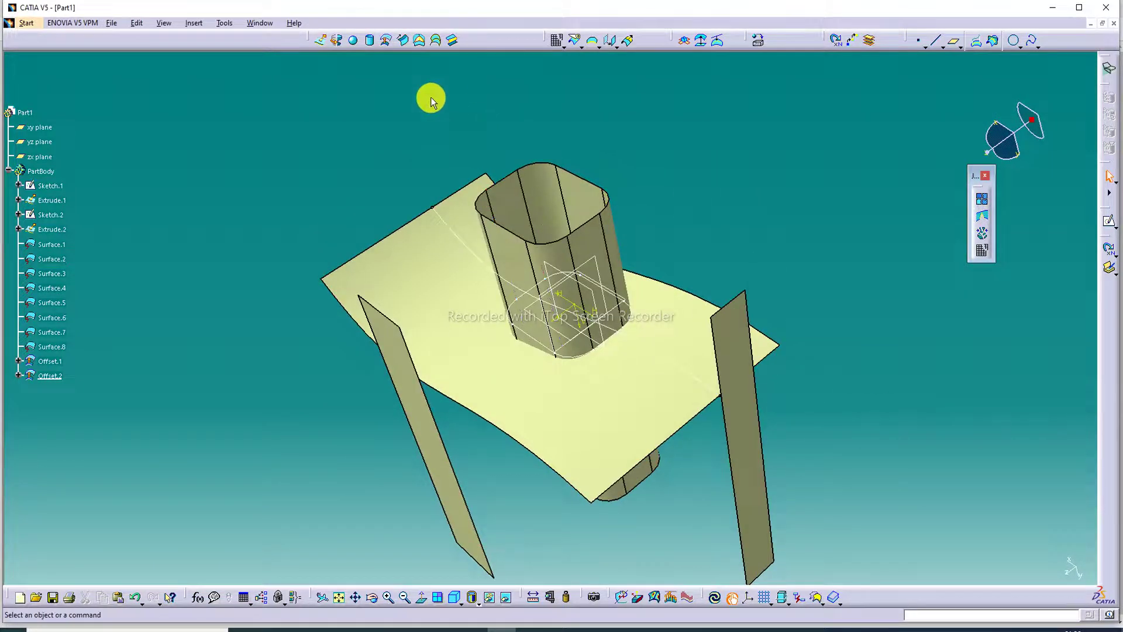
{"action": "left_click", "coordinate": [389, 41]}
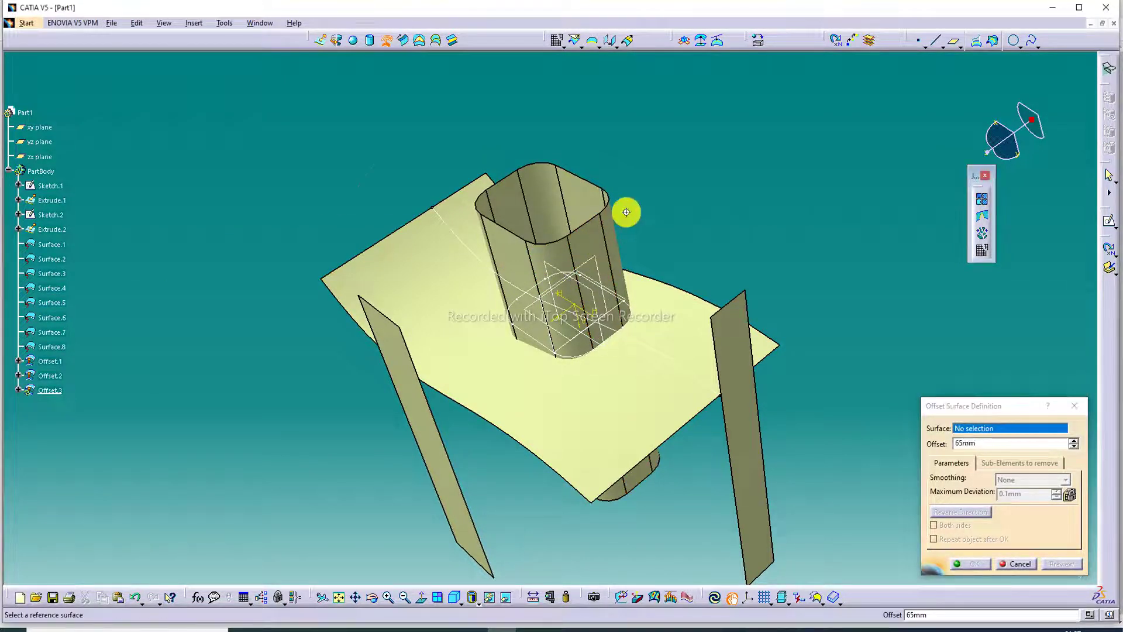
Step: Create Offset.3 at 37 mm from Surface.4, then start the next offset
{"action": "middle_click_drag", "start_coordinate": [652, 220], "coordinate": [570, 358]}
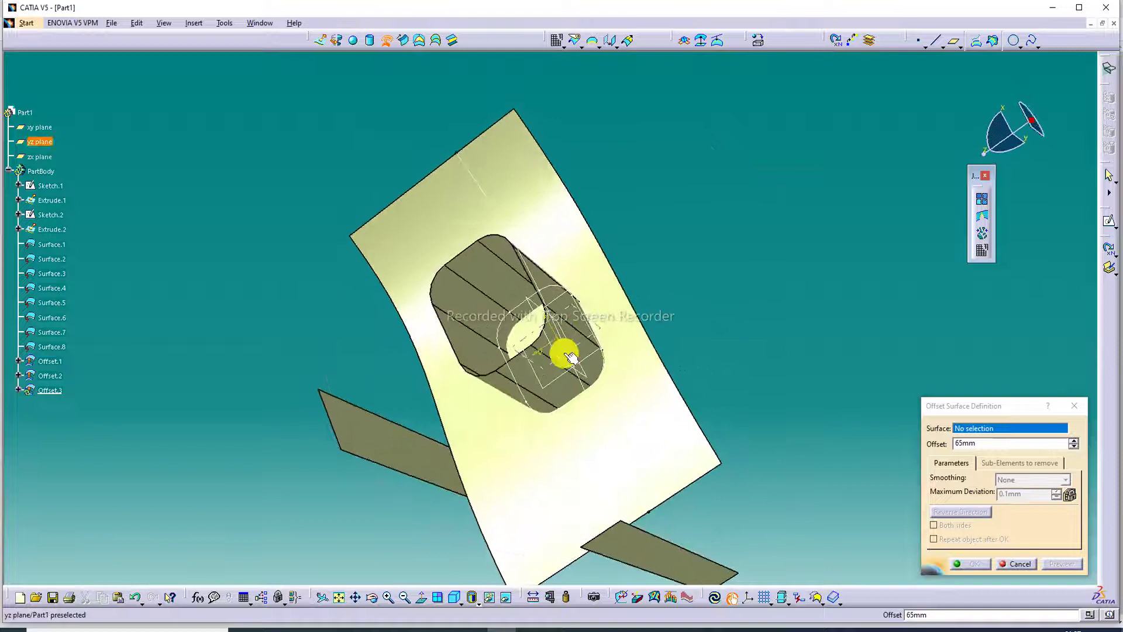
{"action": "left_click", "coordinate": [550, 283]}
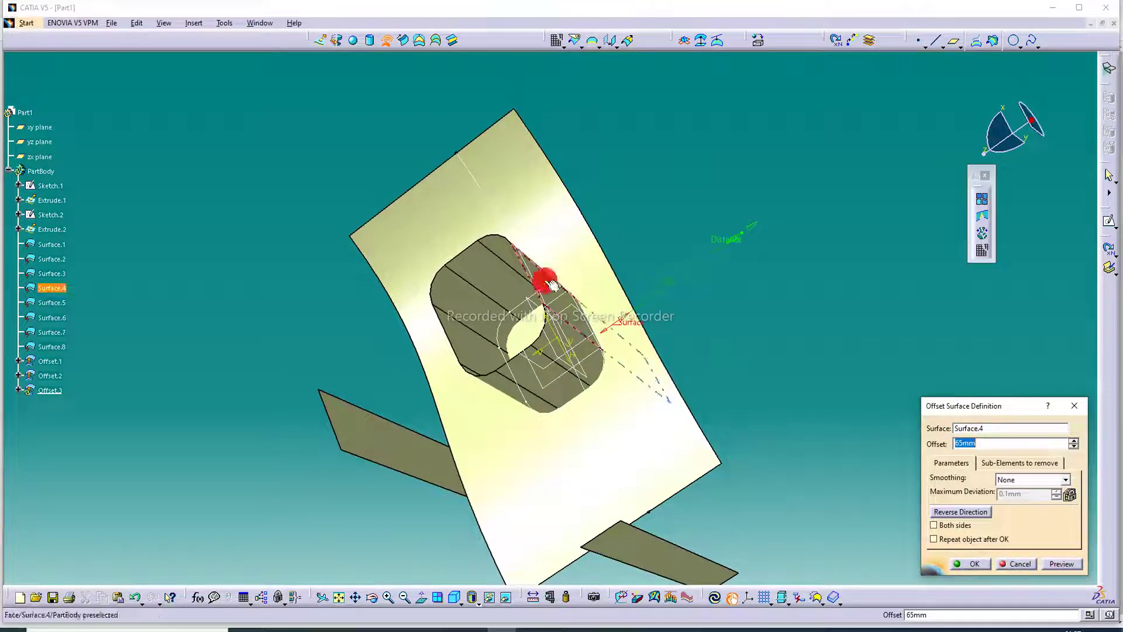
{"action": "left_click", "coordinate": [735, 237]}
{"action": "left_click_drag", "start_coordinate": [731, 242], "coordinate": [726, 264]}
{"action": "middle_click_drag", "start_coordinate": [725, 262], "coordinate": [819, 147]}
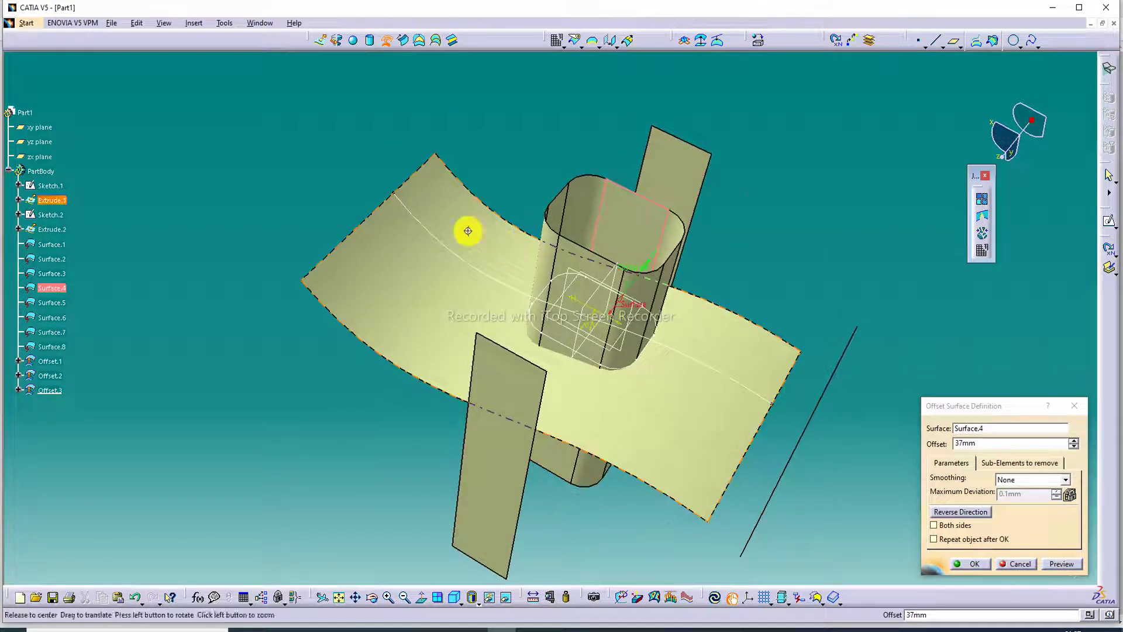
{"action": "middle_click_drag", "start_coordinate": [464, 230], "coordinate": [572, 291]}
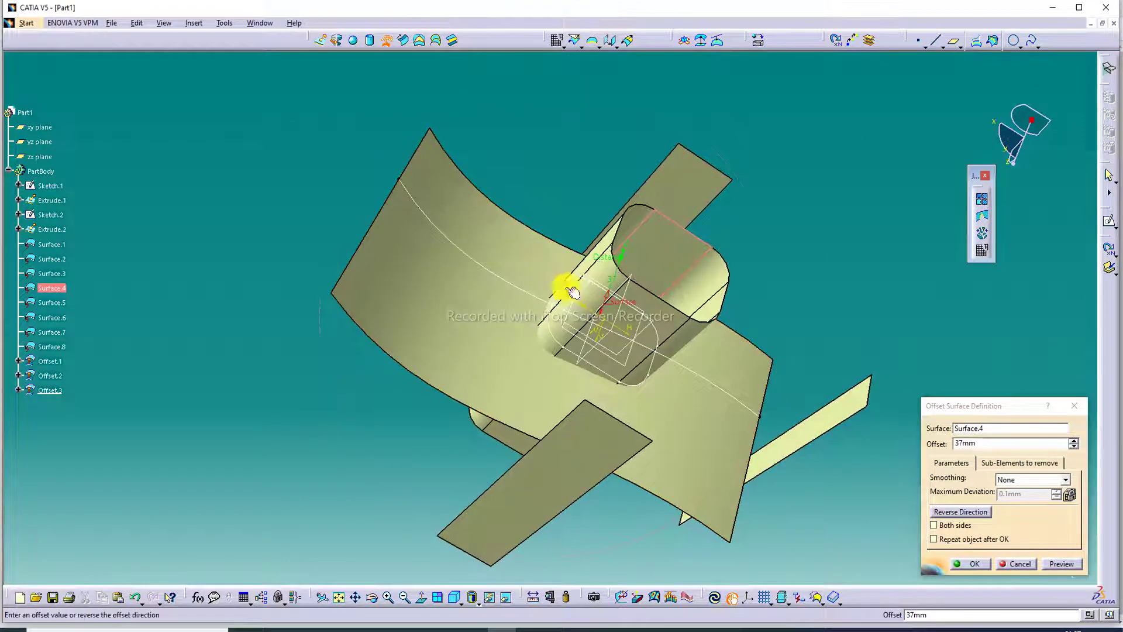
{"action": "left_click", "coordinate": [970, 565]}
{"action": "left_click", "coordinate": [387, 40]}
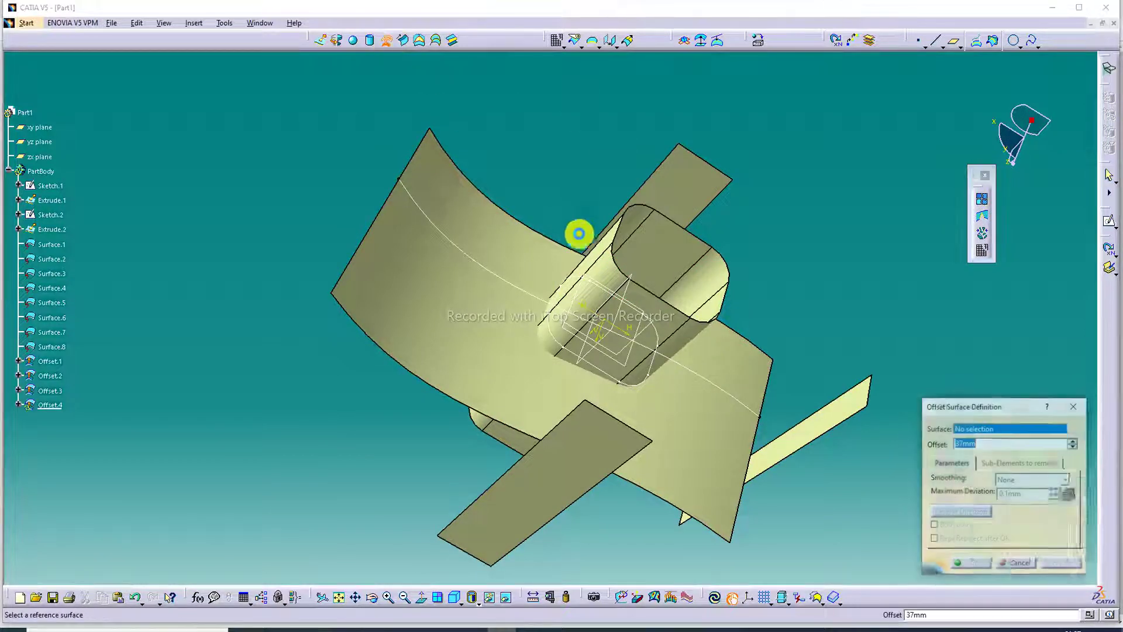
Step: Cancel the unfinished offset surface
{"action": "middle_click_drag", "start_coordinate": [602, 283], "coordinate": [616, 326]}
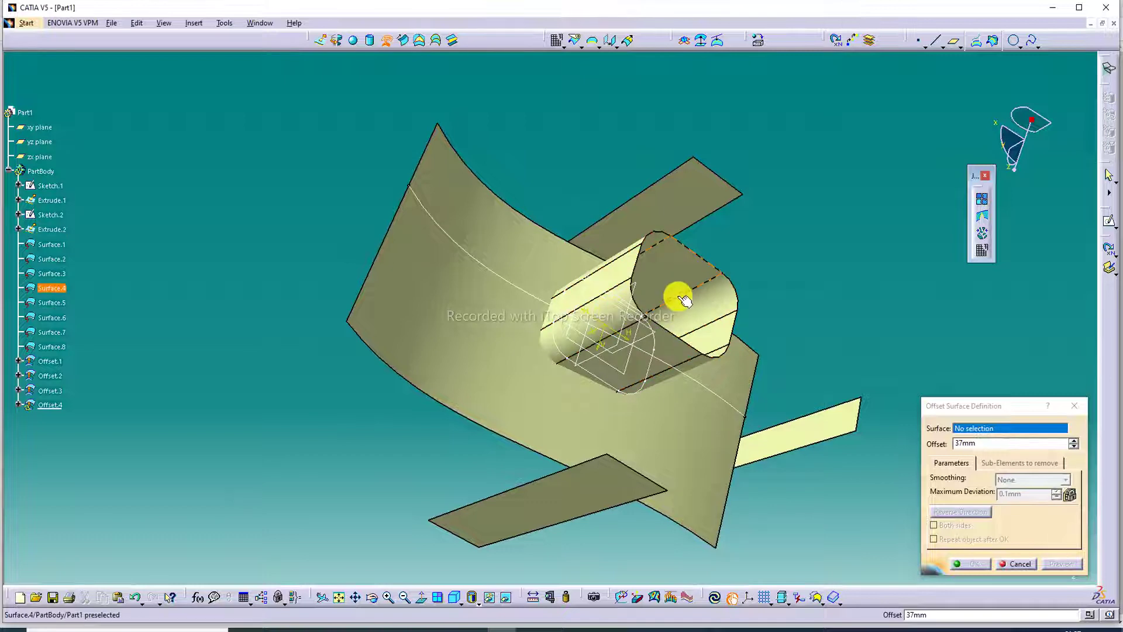
{"action": "middle_click_drag", "start_coordinate": [672, 293], "coordinate": [628, 237]}
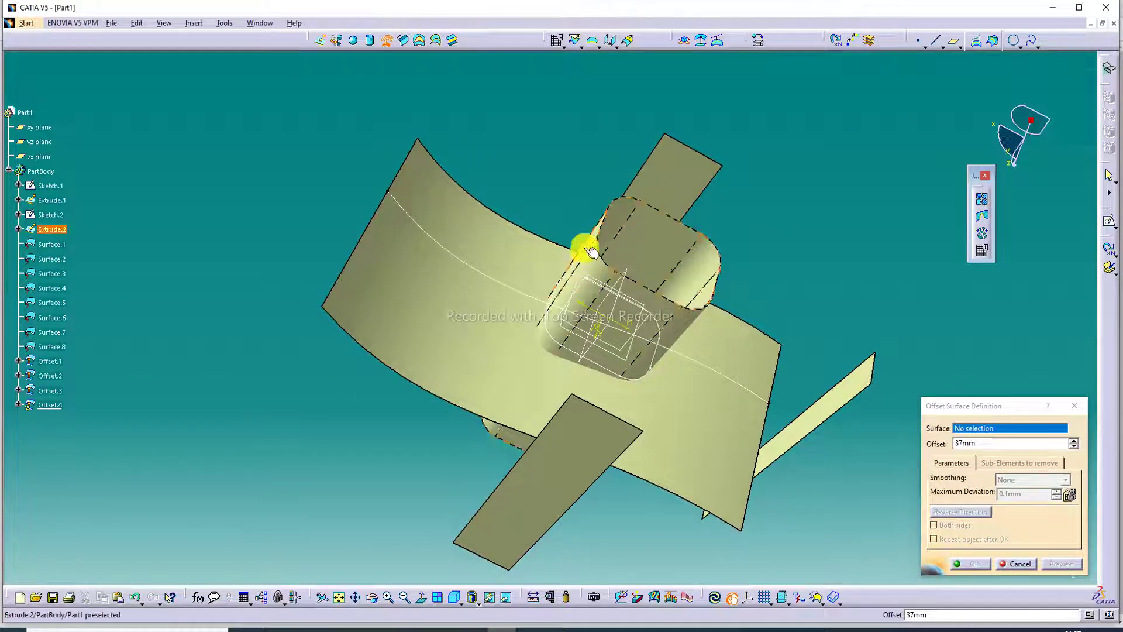
{"action": "middle_click_drag", "start_coordinate": [549, 223], "coordinate": [591, 299]}
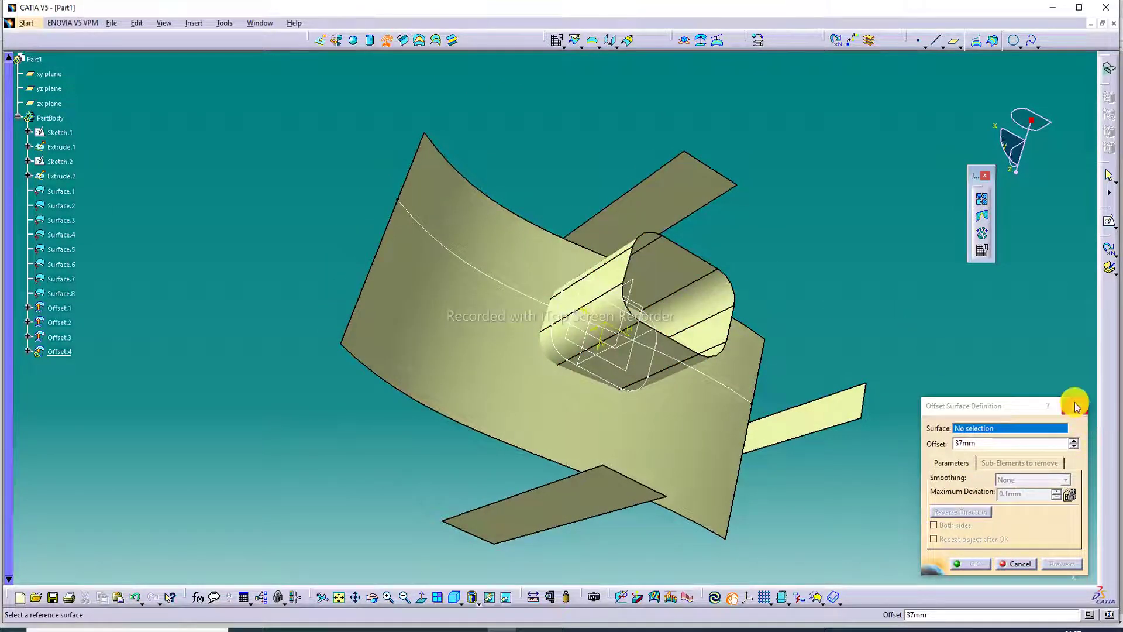
{"action": "left_click", "coordinate": [1075, 405]}
{"action": "middle_click_drag", "start_coordinate": [826, 261], "coordinate": [718, 136]}
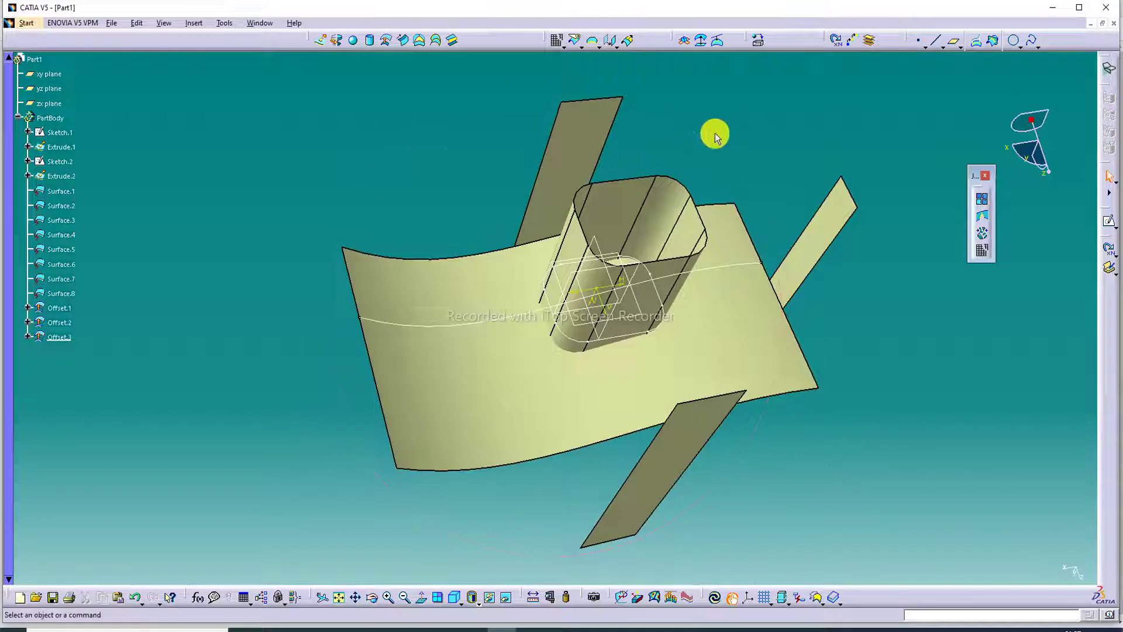
Step: Offset the whole tube Extrude.2 outward by 17 mm as Offset.4
{"action": "left_click", "coordinate": [386, 41]}
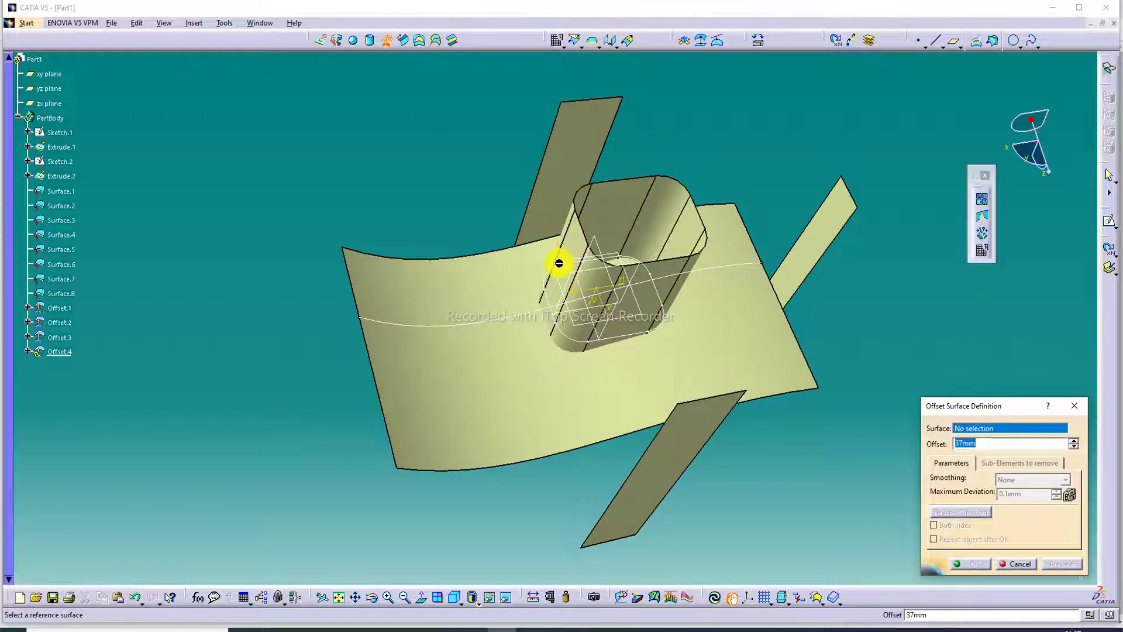
{"action": "left_click", "coordinate": [572, 258]}
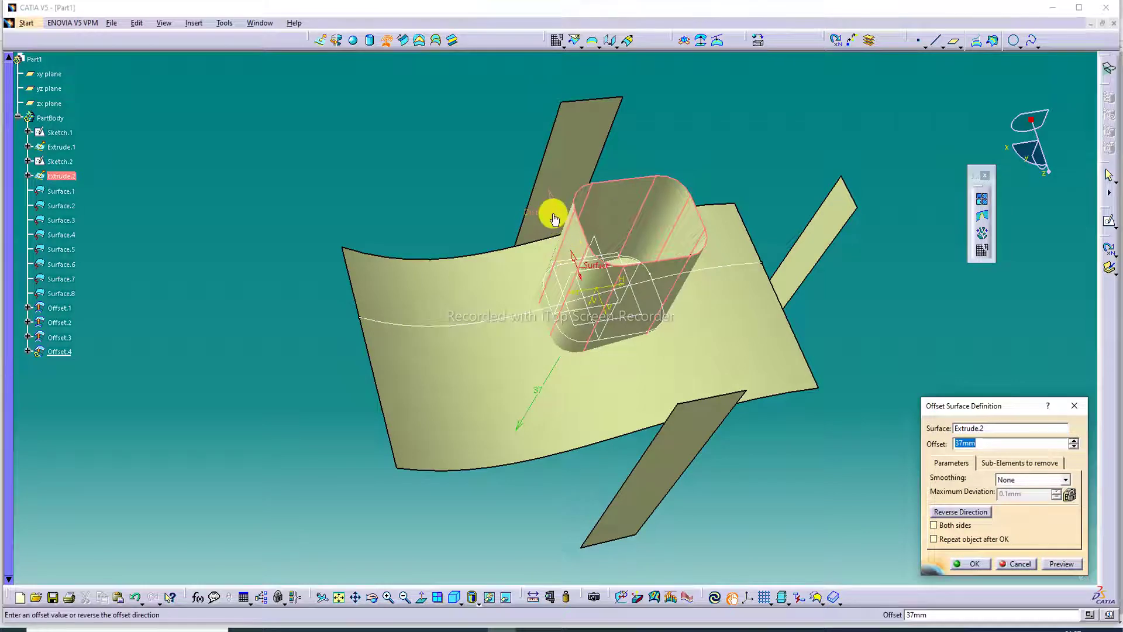
{"action": "type", "text": "30"}
{"action": "key", "text": "Return"}
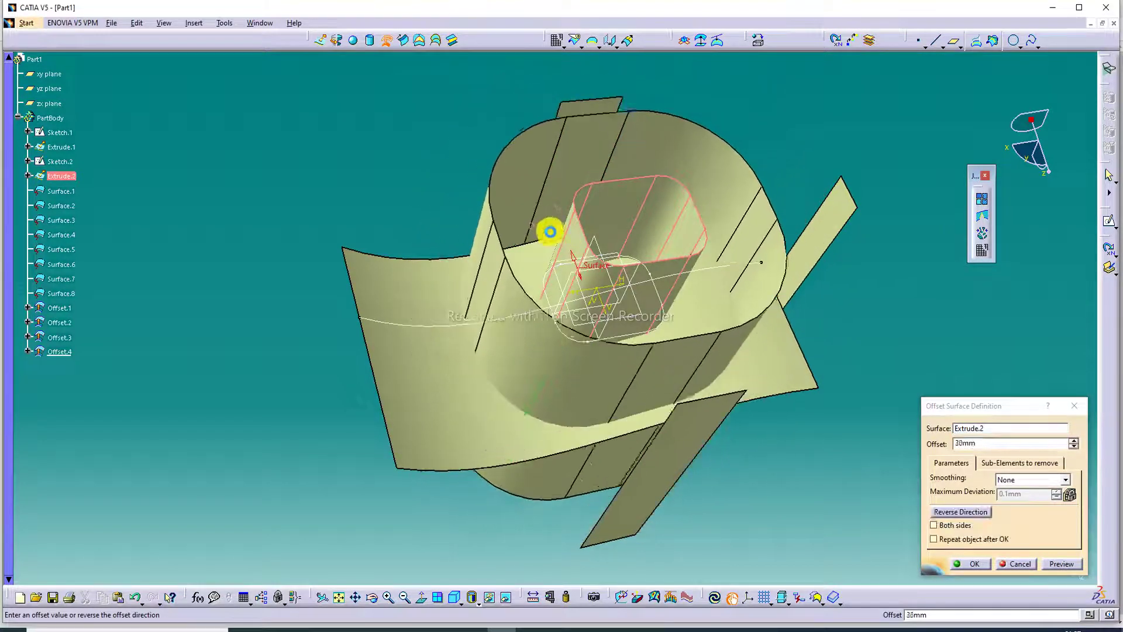
{"action": "type", "text": "8"}
{"action": "key", "text": "Return"}
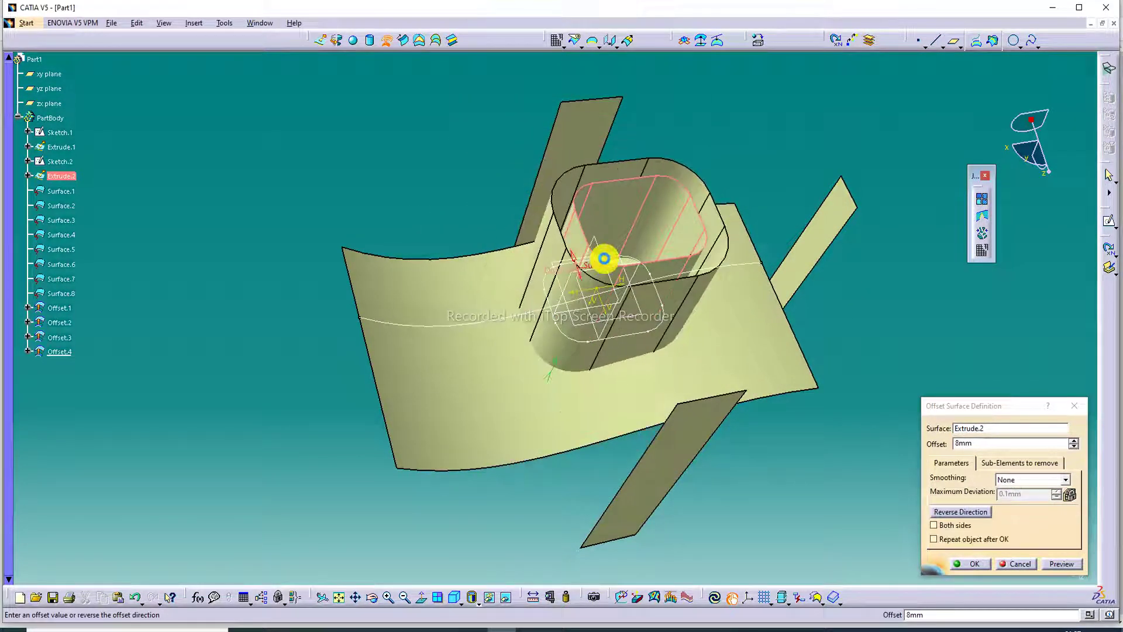
{"action": "left_click_drag", "start_coordinate": [604, 258], "coordinate": [607, 234]}
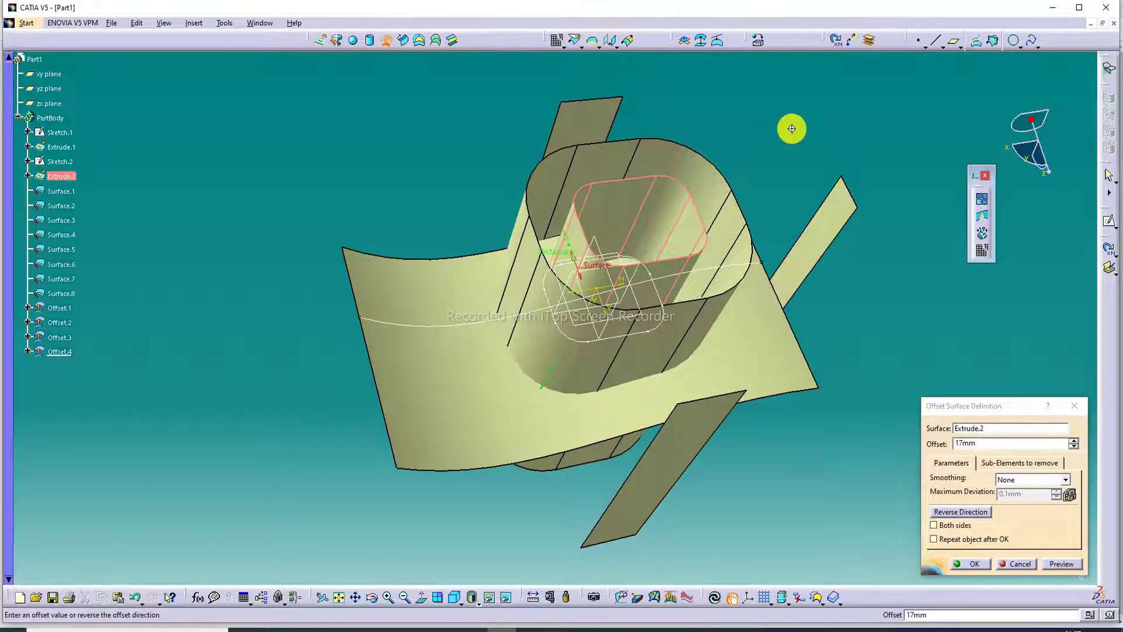
{"action": "middle_click_drag", "start_coordinate": [791, 128], "coordinate": [746, 233]}
{"action": "left_click", "coordinate": [971, 564]}
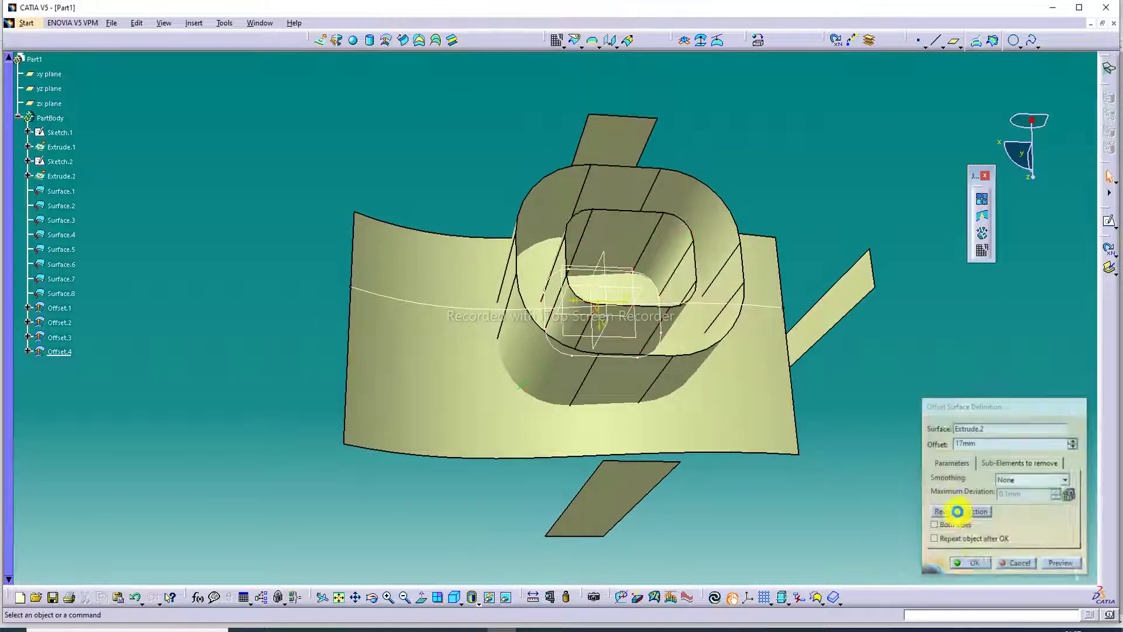
{"action": "middle_click_drag", "start_coordinate": [807, 164], "coordinate": [724, 116]}
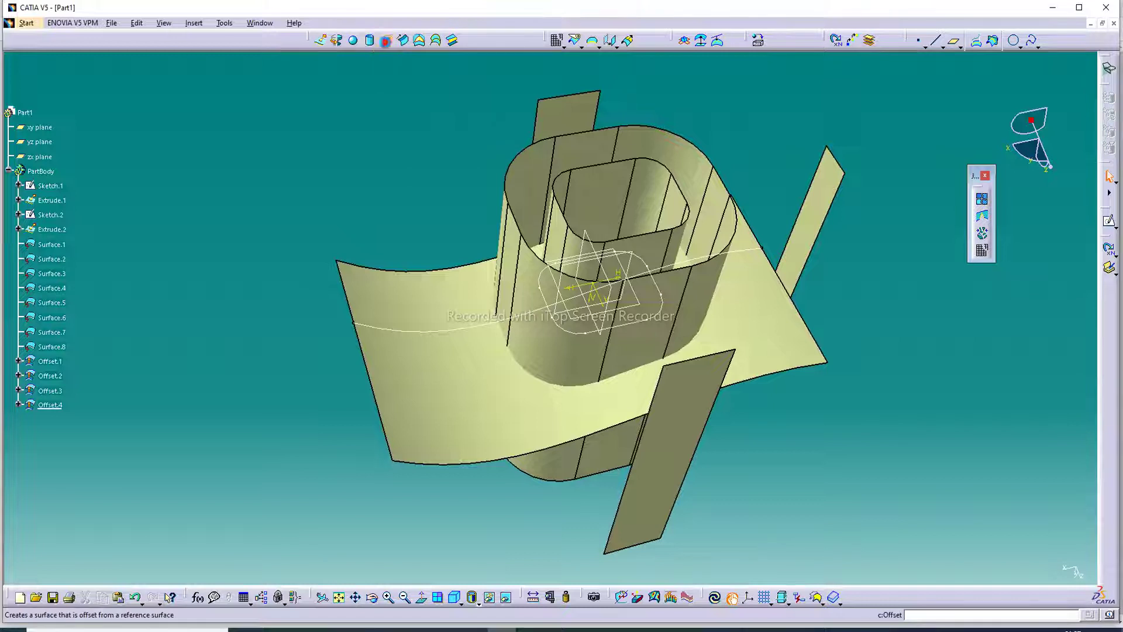
Step: Offset Surface.1 by 41 mm to form a curved wall beside the tube
{"action": "left_click", "coordinate": [386, 40]}
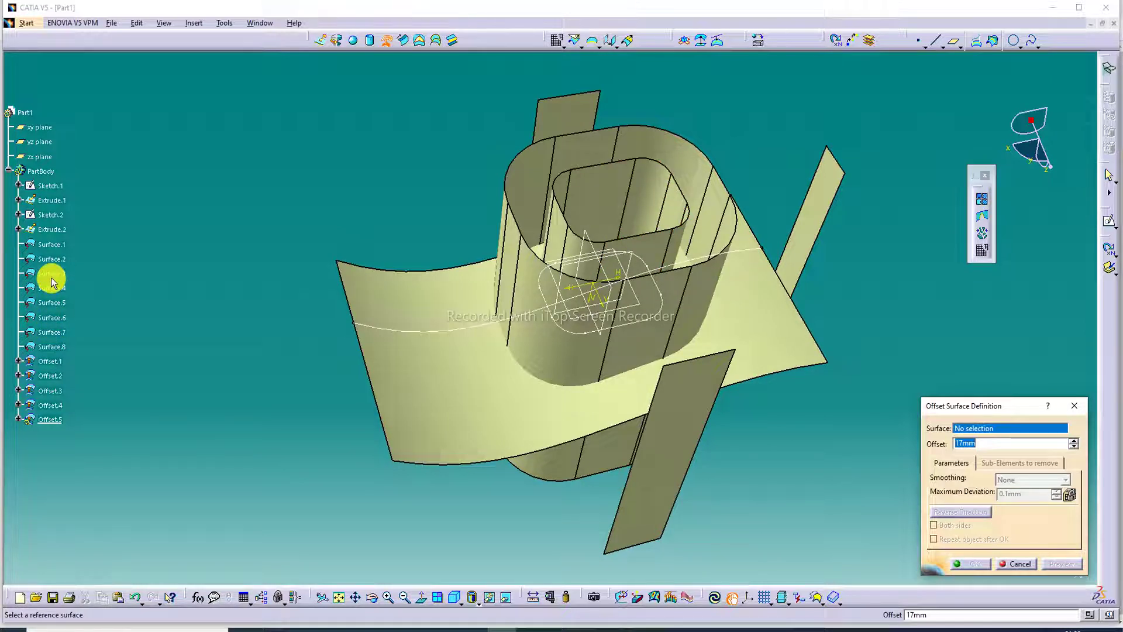
{"action": "left_click", "coordinate": [53, 245]}
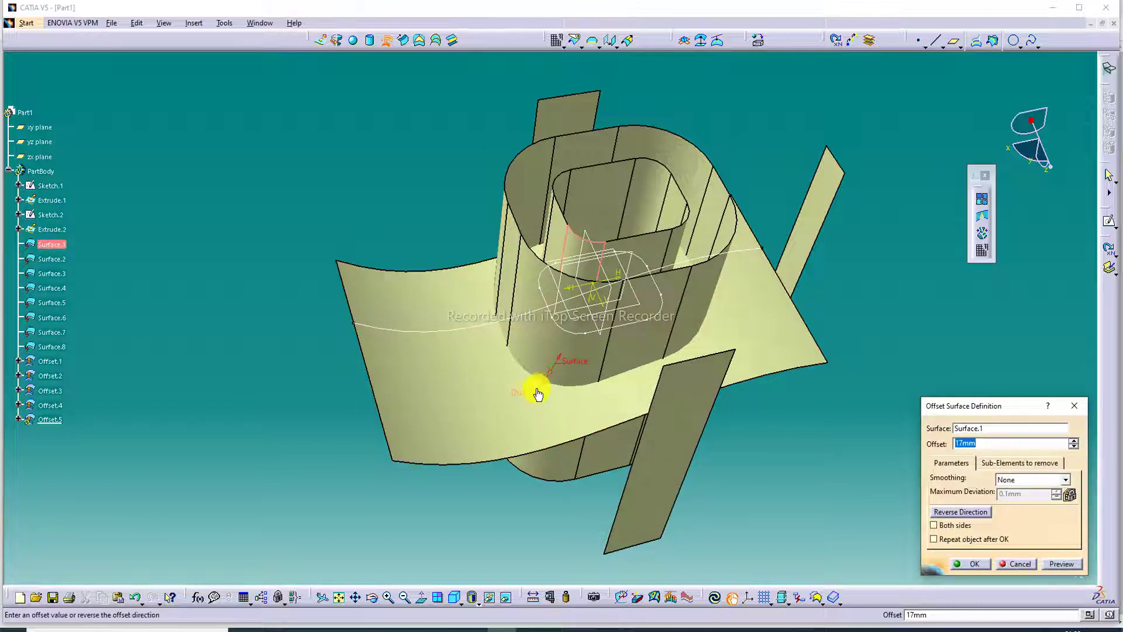
{"action": "left_click_drag", "start_coordinate": [534, 389], "coordinate": [454, 391]}
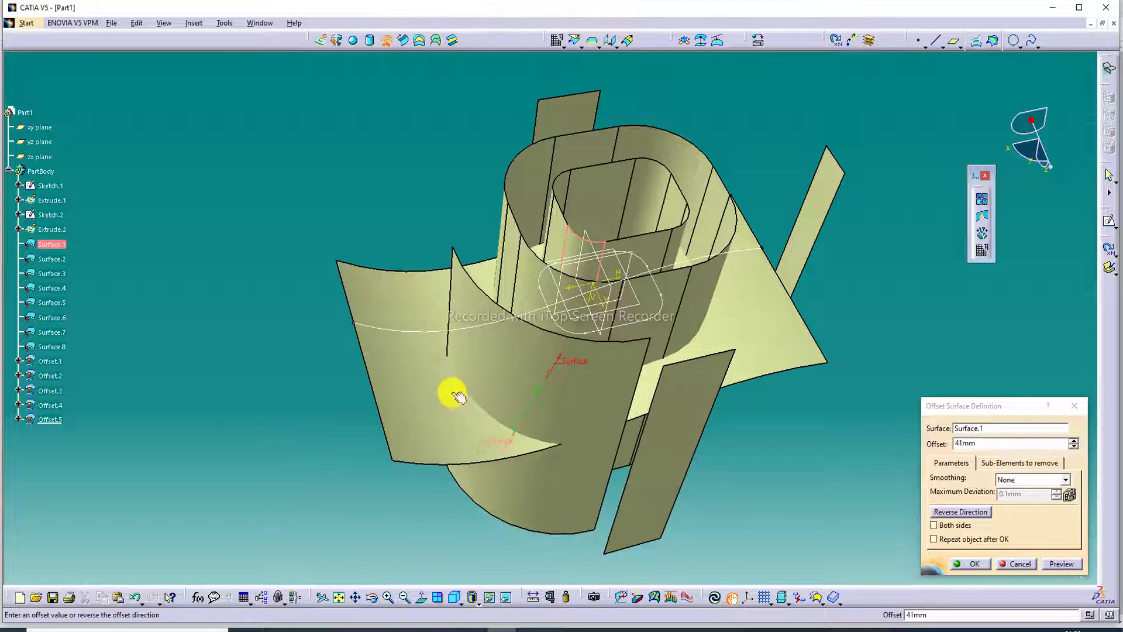
{"action": "left_click", "coordinate": [973, 562]}
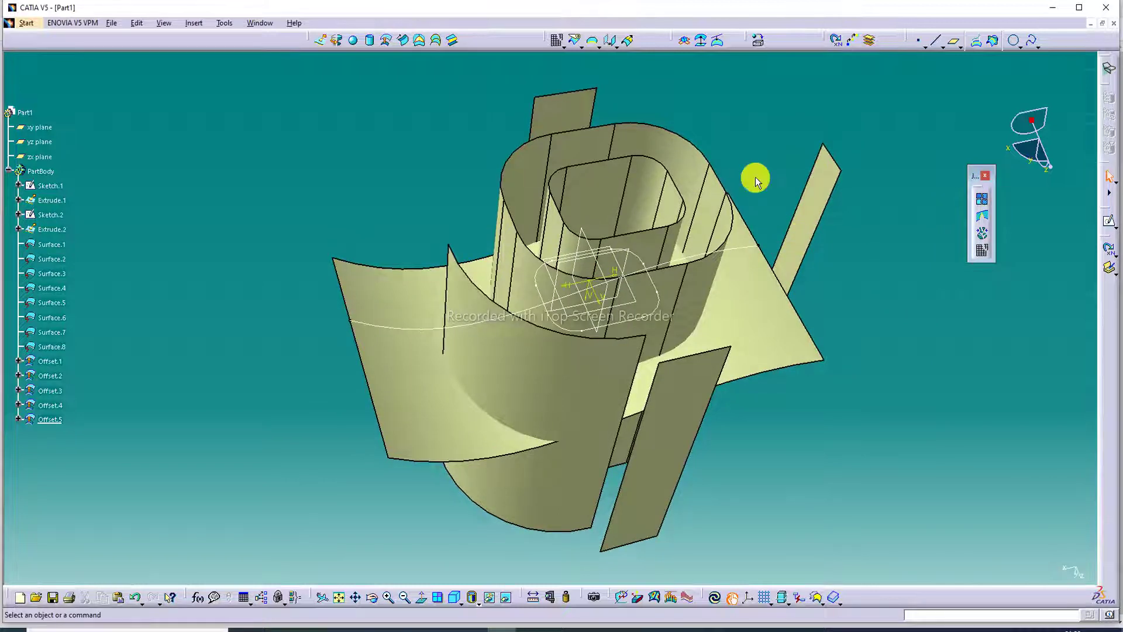
Step: Hide Sketch.1, the Offset.5 outer tube surface and Sketch.2
{"action": "middle_click_drag", "start_coordinate": [755, 181], "coordinate": [694, 118]}
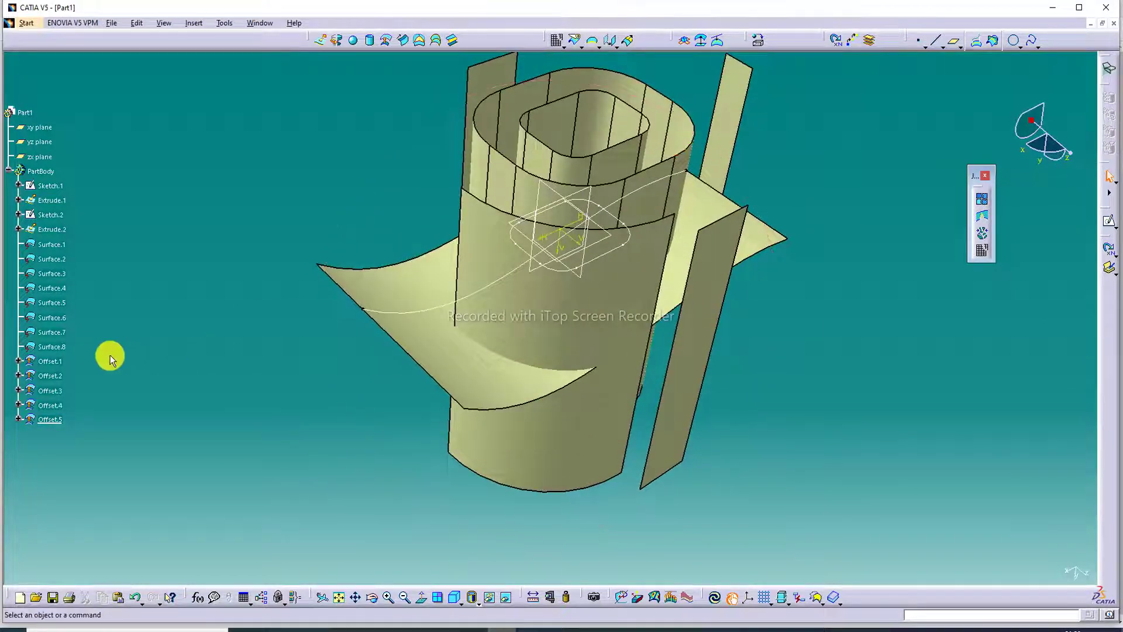
{"action": "middle_click_drag", "start_coordinate": [356, 116], "coordinate": [364, 162]}
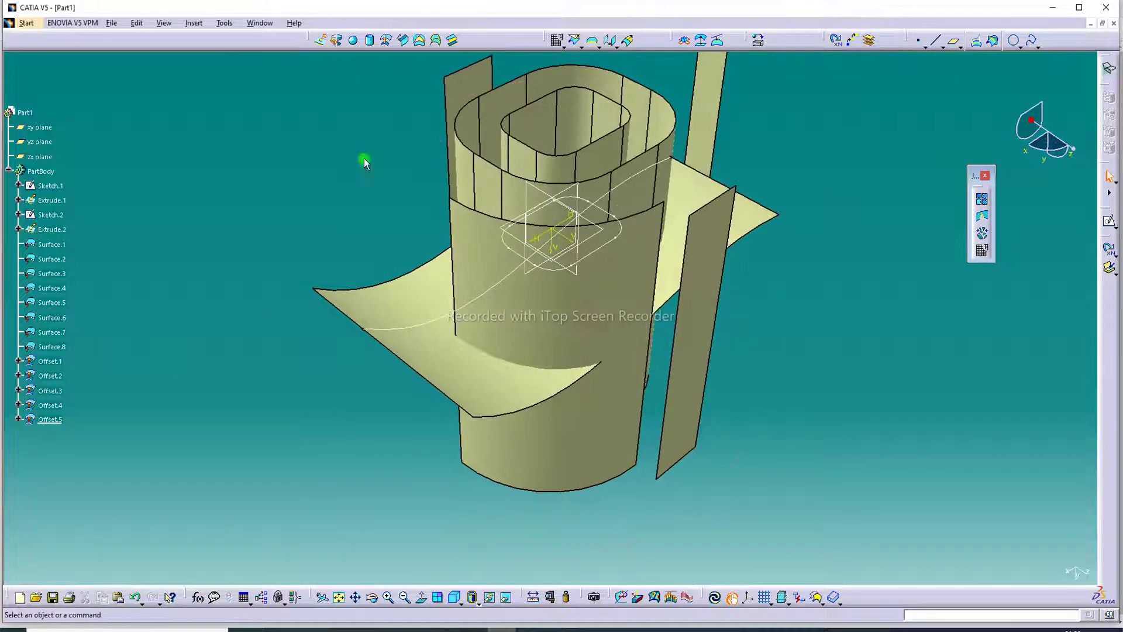
{"action": "right_click", "coordinate": [490, 297]}
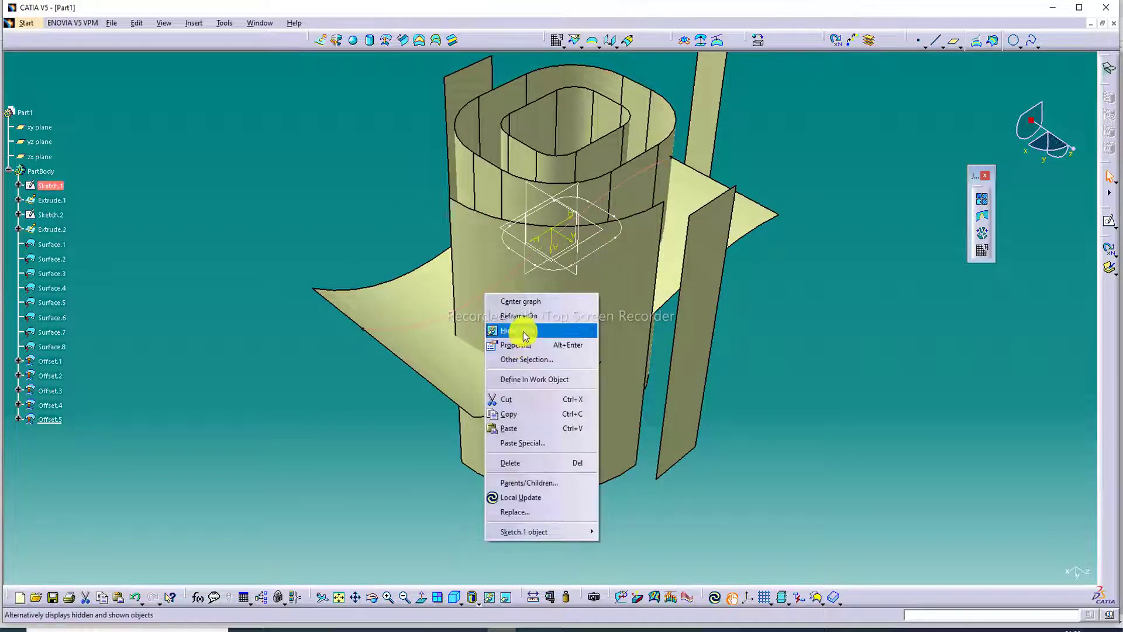
{"action": "left_click", "coordinate": [514, 328]}
{"action": "right_click", "coordinate": [560, 268]}
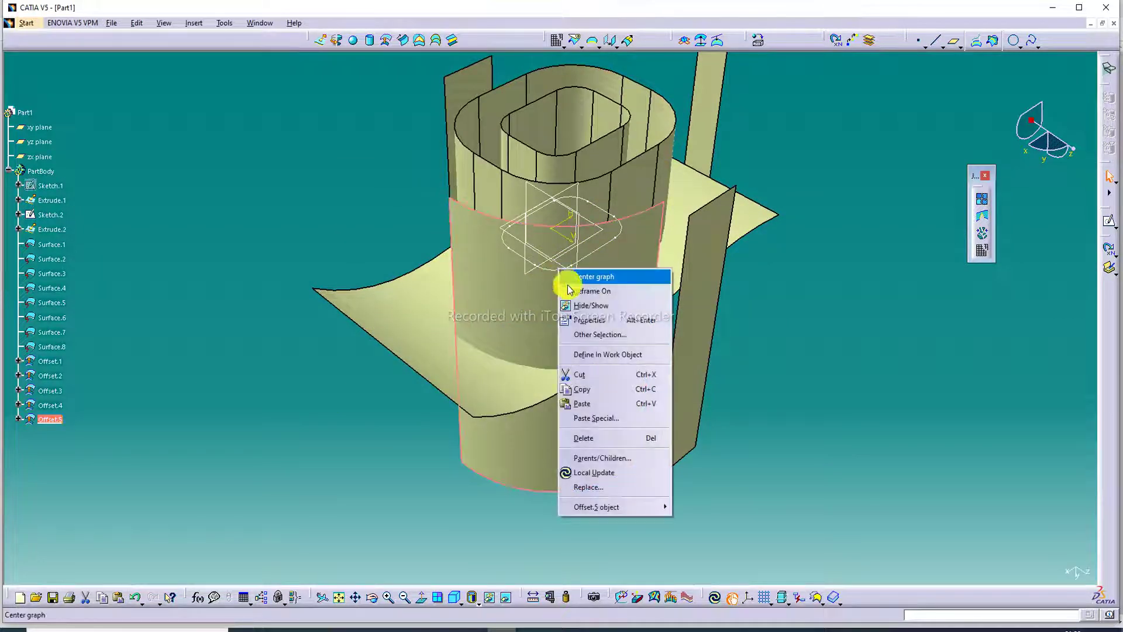
{"action": "left_click", "coordinate": [584, 304]}
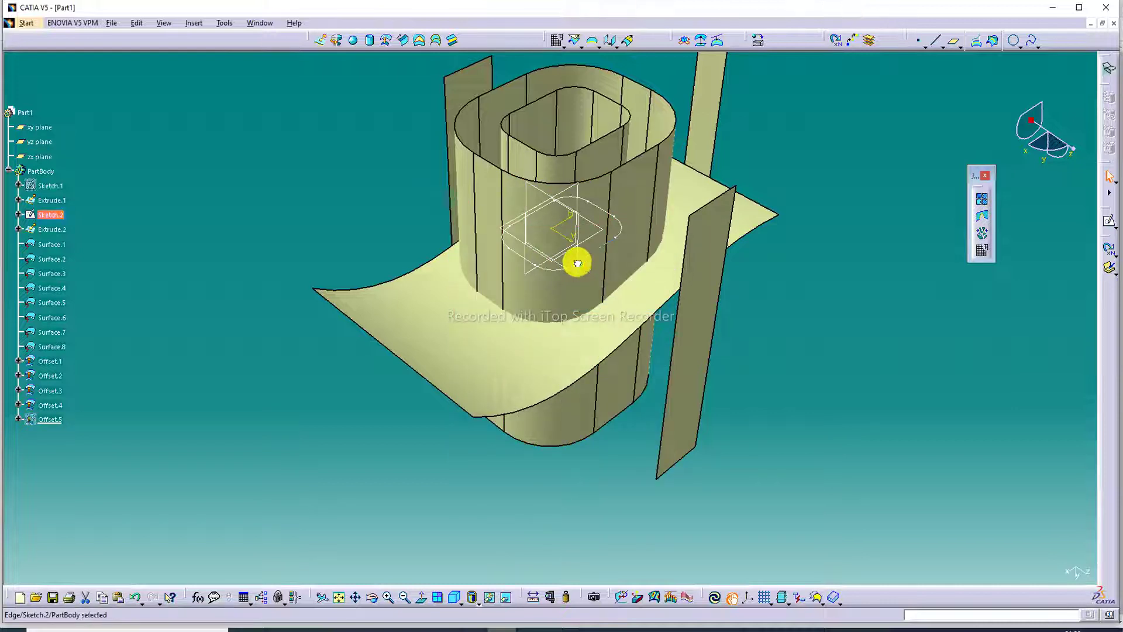
{"action": "right_click", "coordinate": [577, 264]}
{"action": "left_click", "coordinate": [603, 299]}
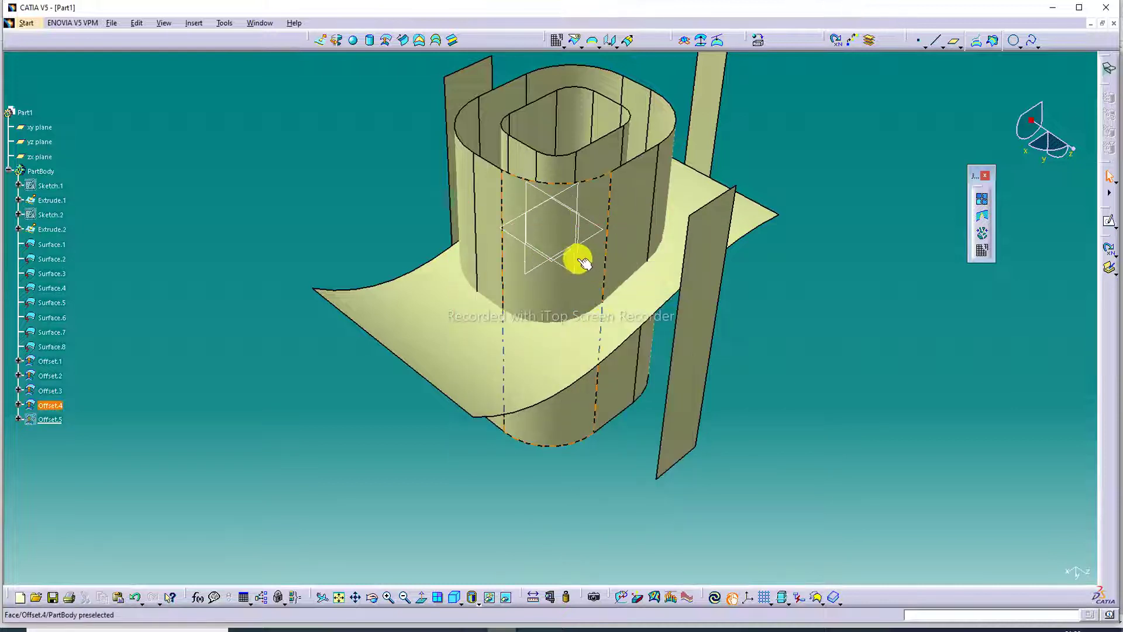
Step: Hide the zx, yz and xy reference planes and fit the model in view
{"action": "right_click", "coordinate": [572, 254]}
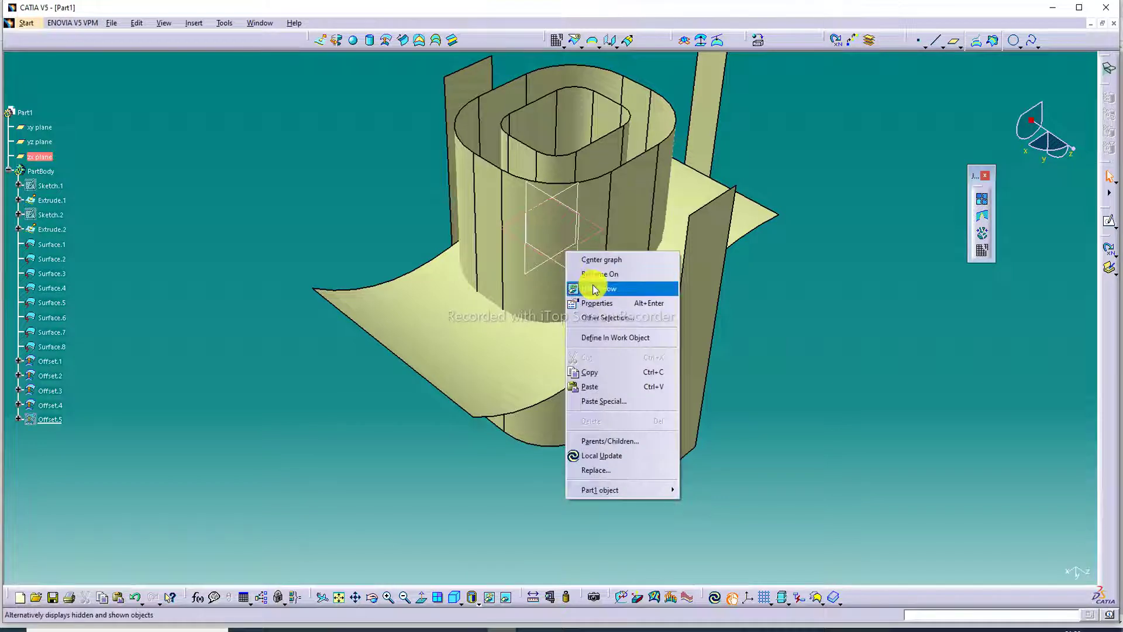
{"action": "left_click", "coordinate": [592, 287]}
{"action": "right_click", "coordinate": [576, 243]}
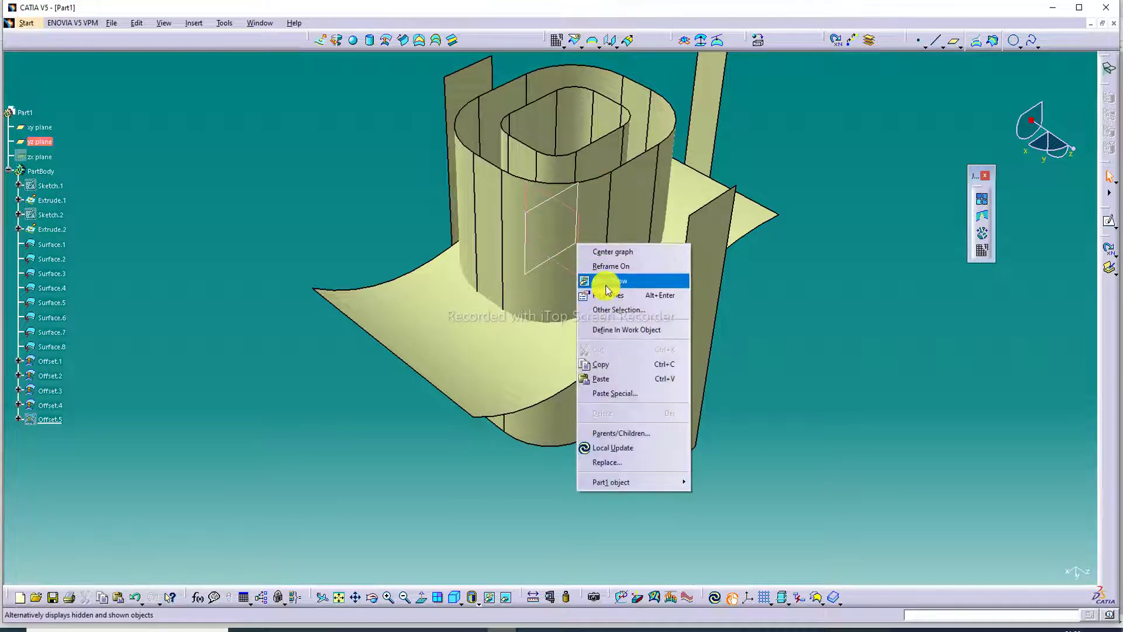
{"action": "left_click", "coordinate": [609, 292]}
{"action": "right_click", "coordinate": [570, 246]}
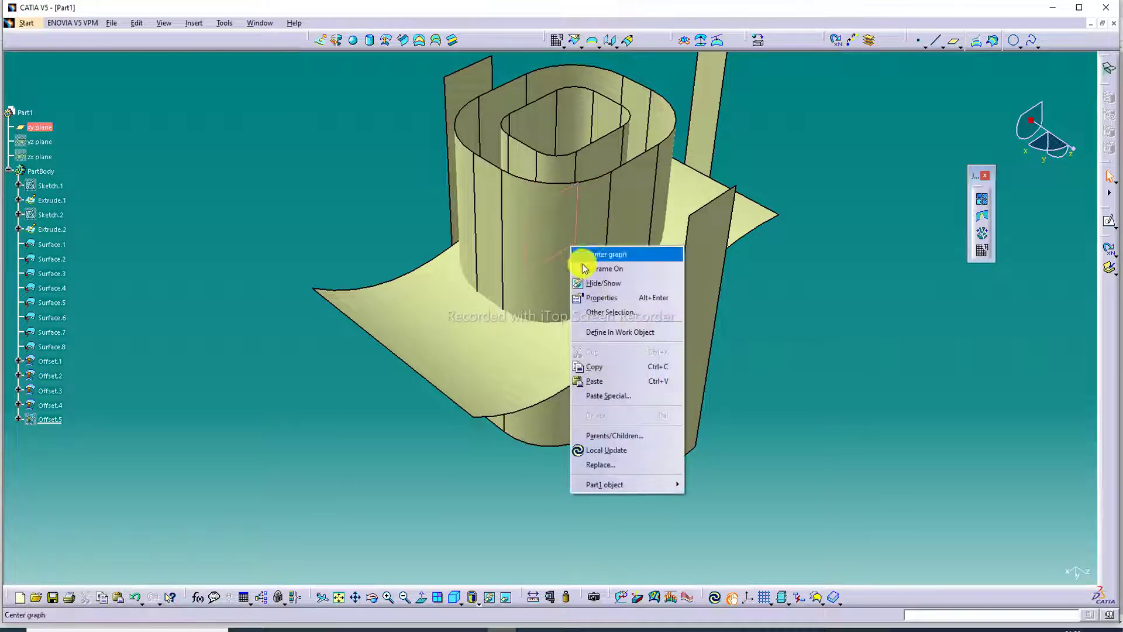
{"action": "left_click", "coordinate": [601, 283]}
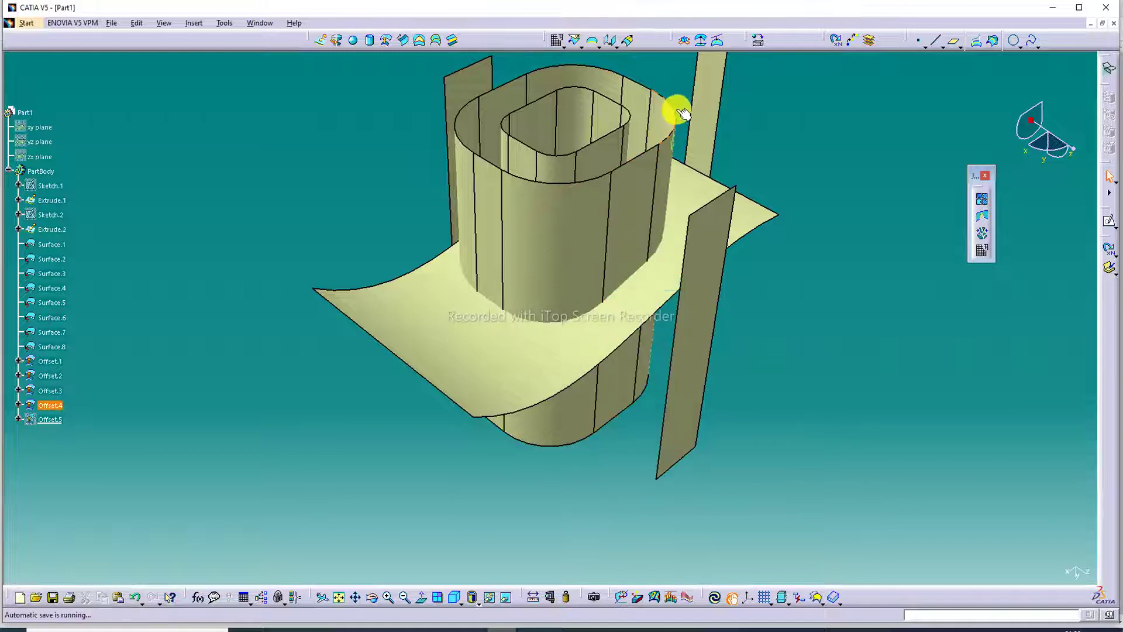
{"action": "mouse_move", "coordinate": [677, 110]}
{"action": "middle_mouse_down"}
{"action": "mouse_move", "coordinate": [676, 142]}
{"action": "mouse_move", "coordinate": [682, 124]}
{"action": "middle_mouse_up"}
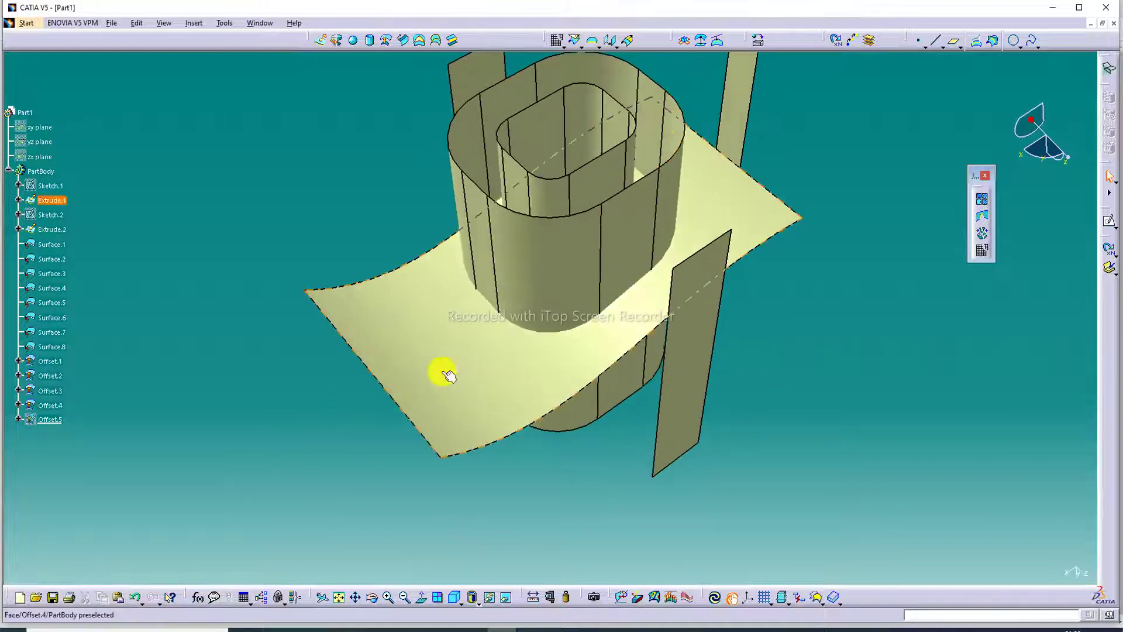
{"action": "left_click", "coordinate": [342, 594]}
{"action": "middle_click_drag", "start_coordinate": [626, 292], "coordinate": [688, 309]}
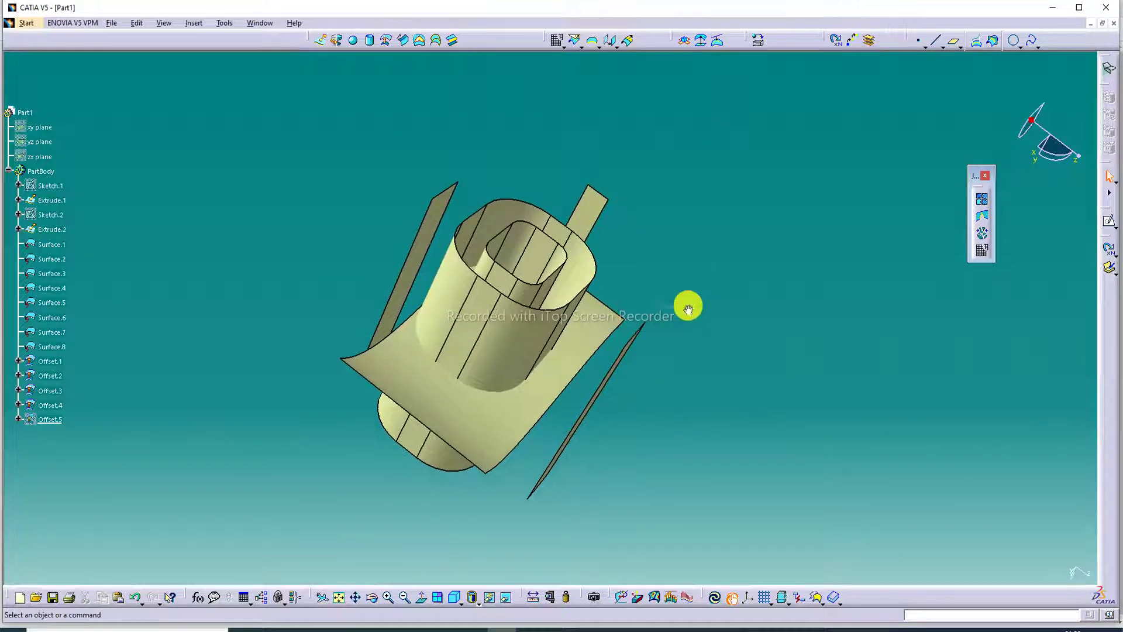
{"action": "middle_click_drag", "start_coordinate": [642, 278], "coordinate": [459, 251]}
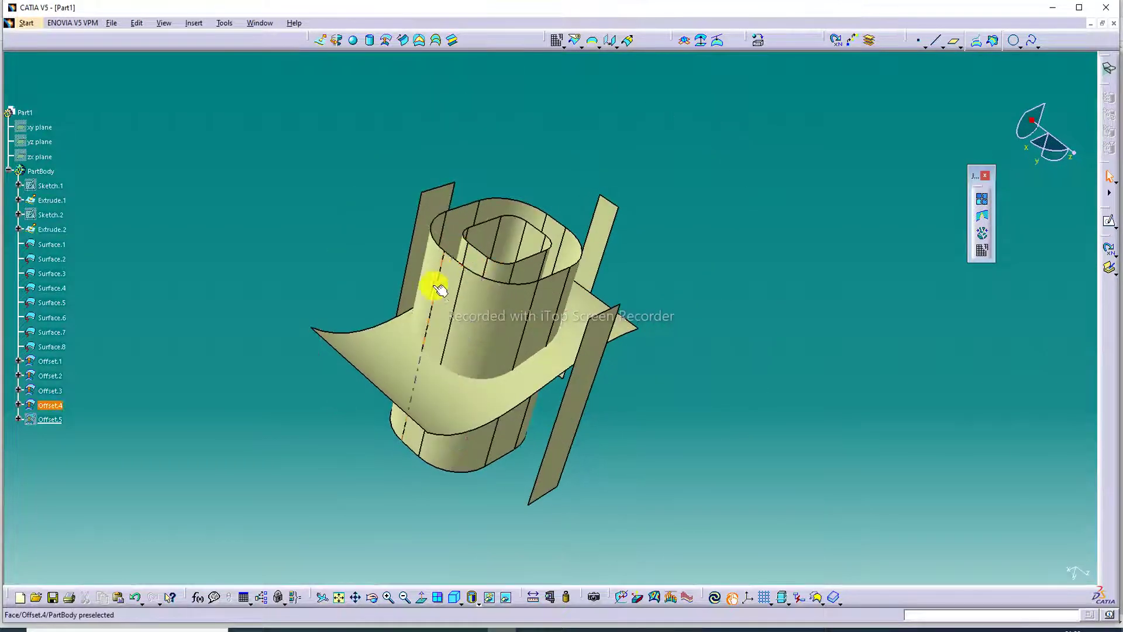
Step: Create Offset.6 from tube face Surface.2 at an 86 mm distance
{"action": "left_click", "coordinate": [387, 44]}
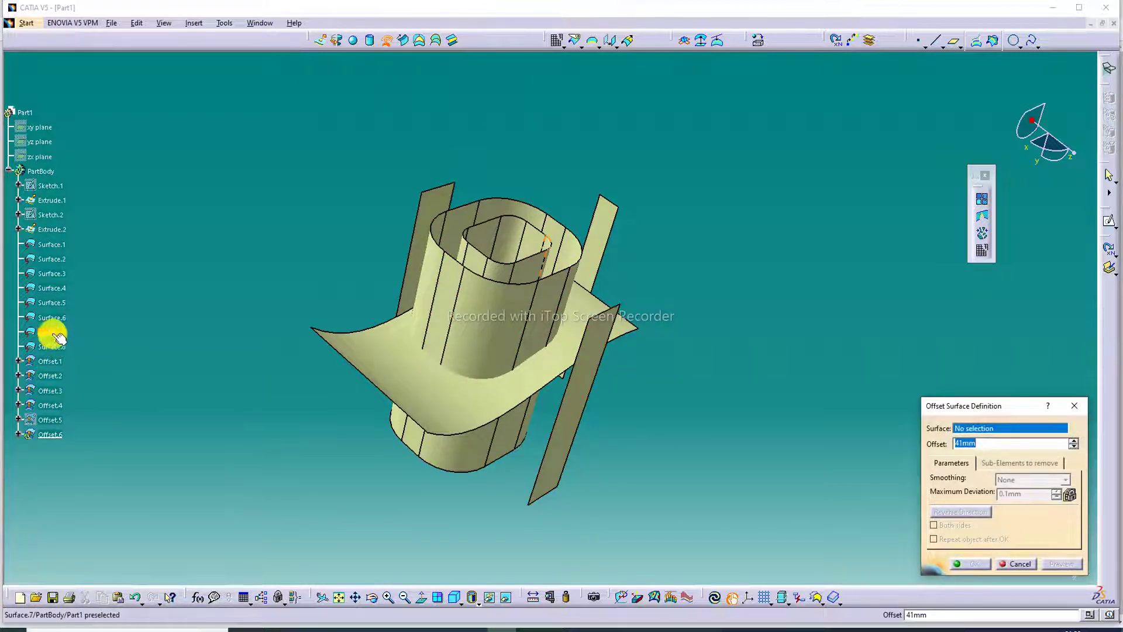
{"action": "left_click", "coordinate": [45, 262]}
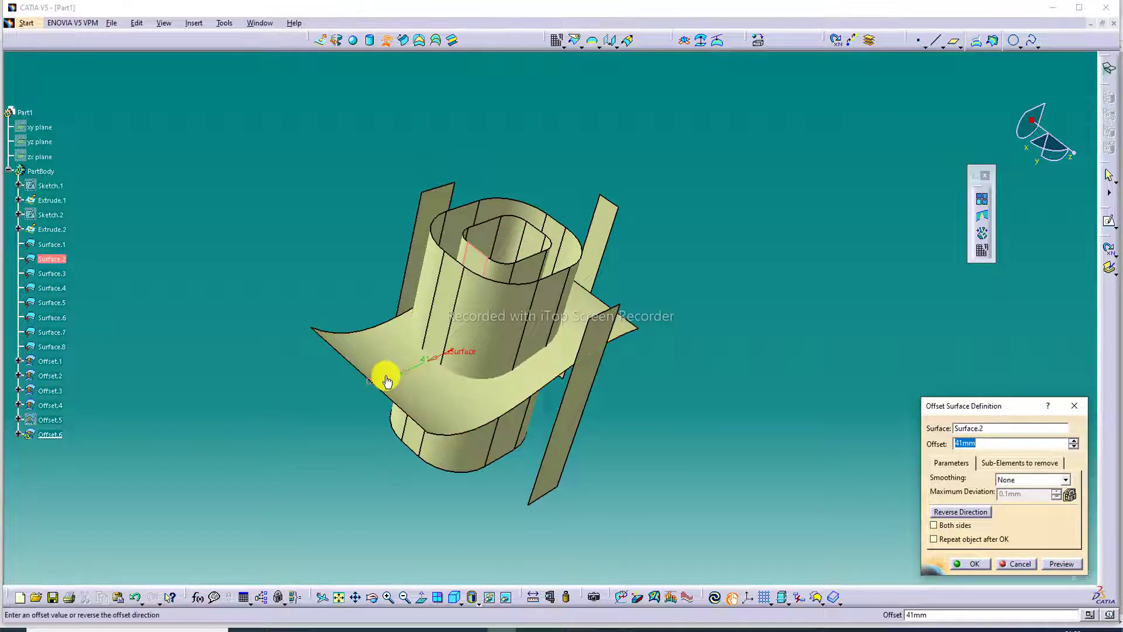
{"action": "left_click_drag", "start_coordinate": [384, 376], "coordinate": [309, 411]}
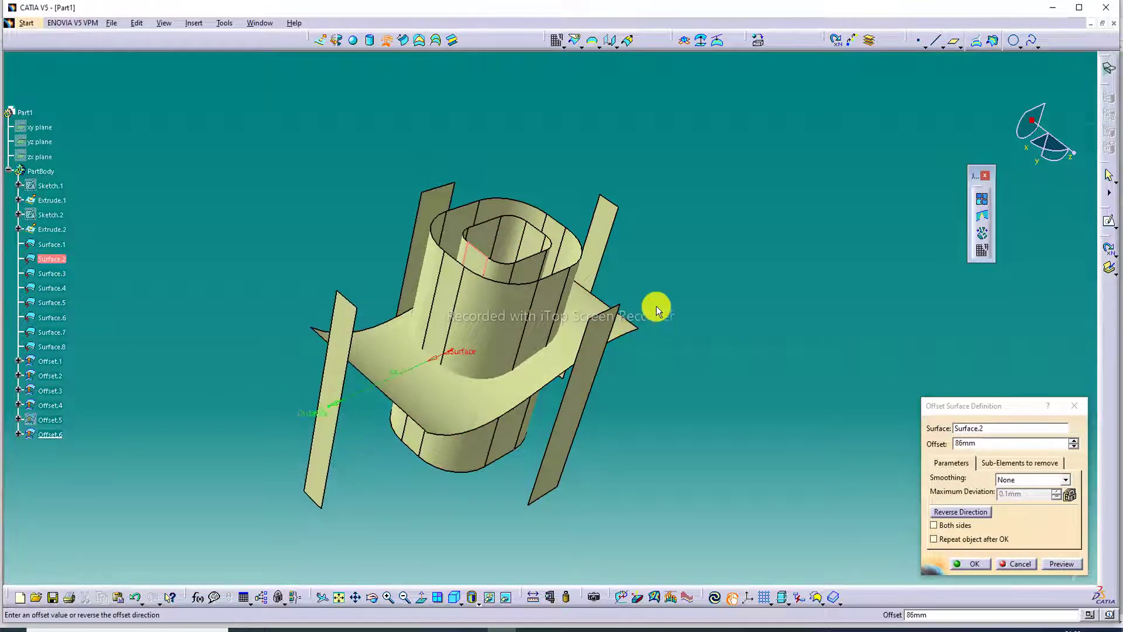
{"action": "middle_click_drag", "start_coordinate": [666, 264], "coordinate": [484, 301]}
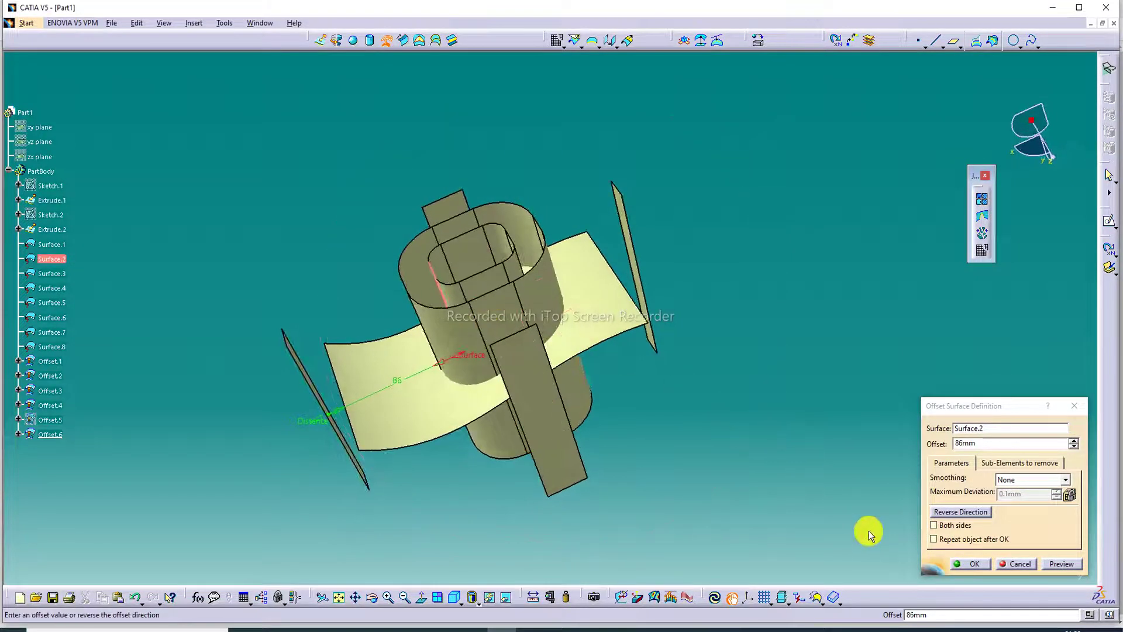
{"action": "left_click", "coordinate": [968, 564]}
{"action": "middle_click_drag", "start_coordinate": [705, 185], "coordinate": [587, 240]}
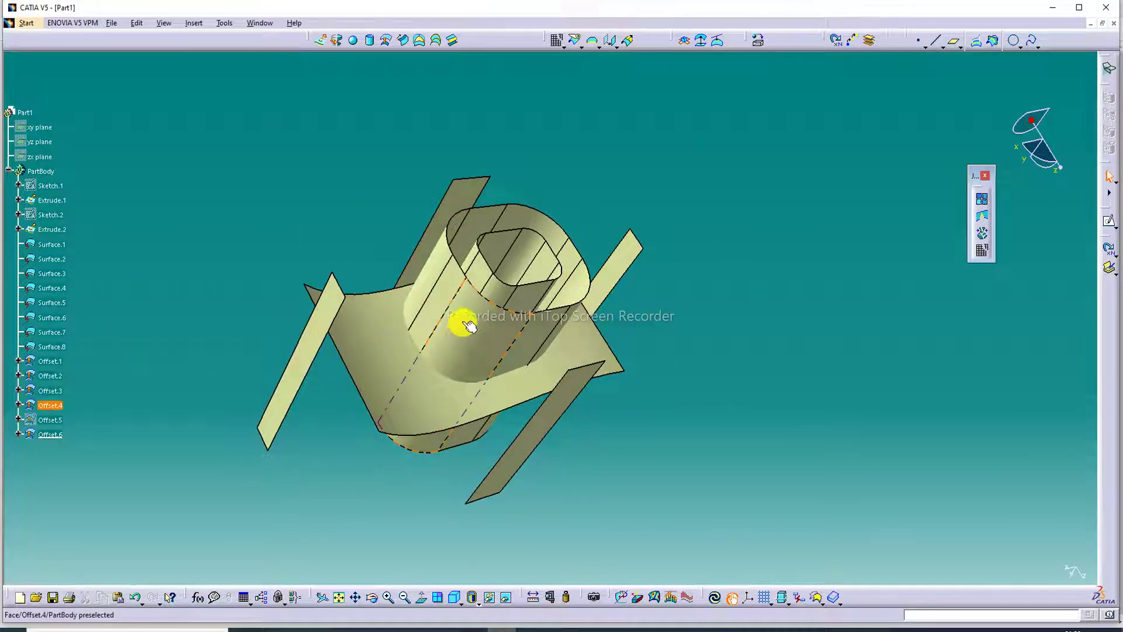
Step: Set the Fill Color of the wavy Extrude.1 surface to blue in its properties
{"action": "right_click", "coordinate": [374, 350]}
{"action": "left_click", "coordinate": [431, 398]}
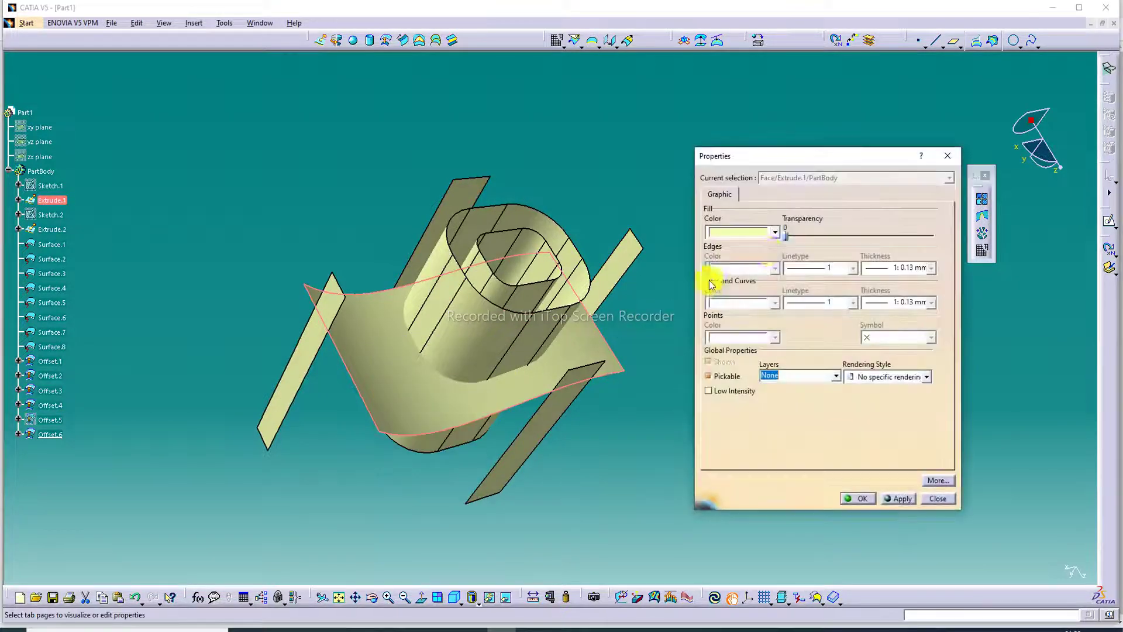
{"action": "left_click", "coordinate": [775, 232]}
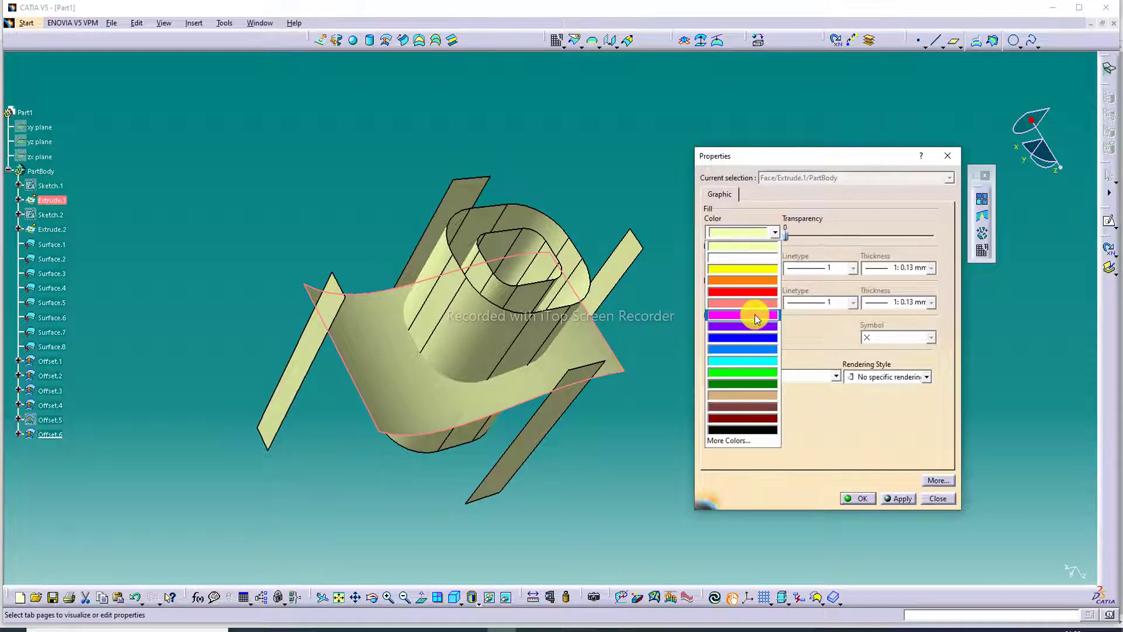
{"action": "left_click", "coordinate": [755, 337]}
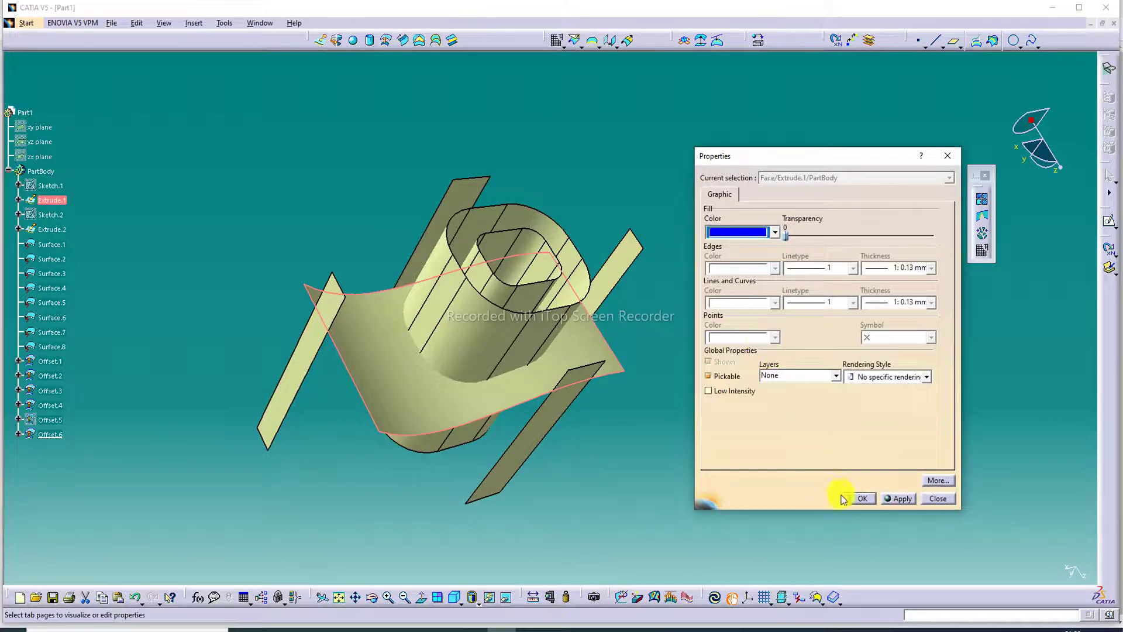
{"action": "left_click", "coordinate": [861, 497]}
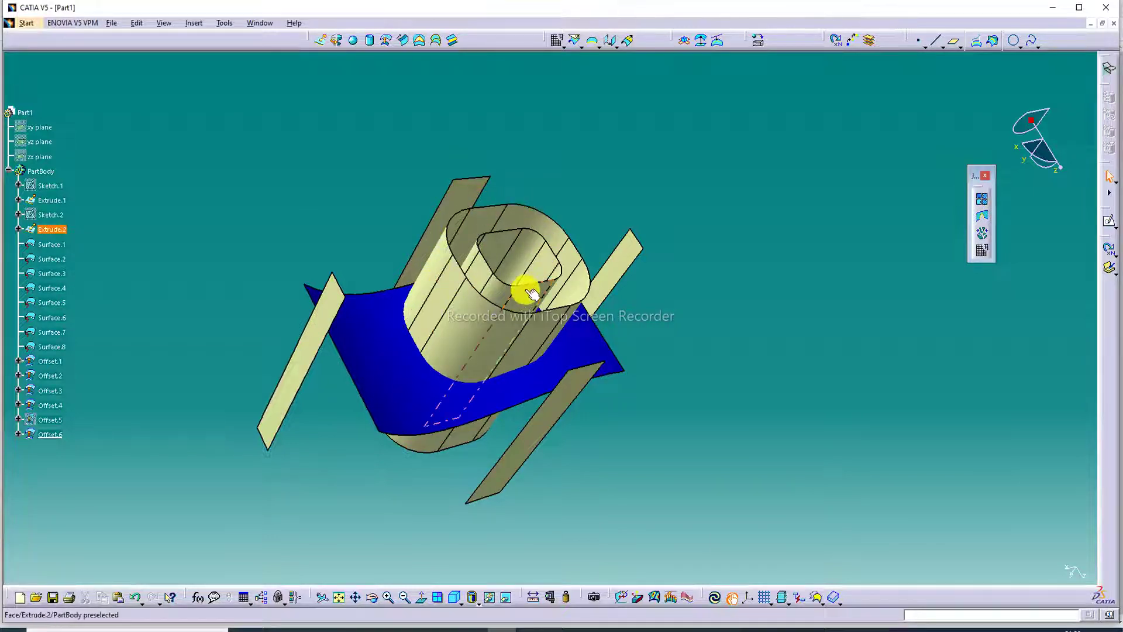
{"action": "mouse_move", "coordinate": [532, 292]}
{"action": "middle_mouse_down"}
{"action": "mouse_move", "coordinate": [433, 283]}
{"action": "mouse_move", "coordinate": [396, 261]}
{"action": "mouse_move", "coordinate": [430, 336]}
{"action": "mouse_move", "coordinate": [521, 306]}
{"action": "middle_mouse_up"}
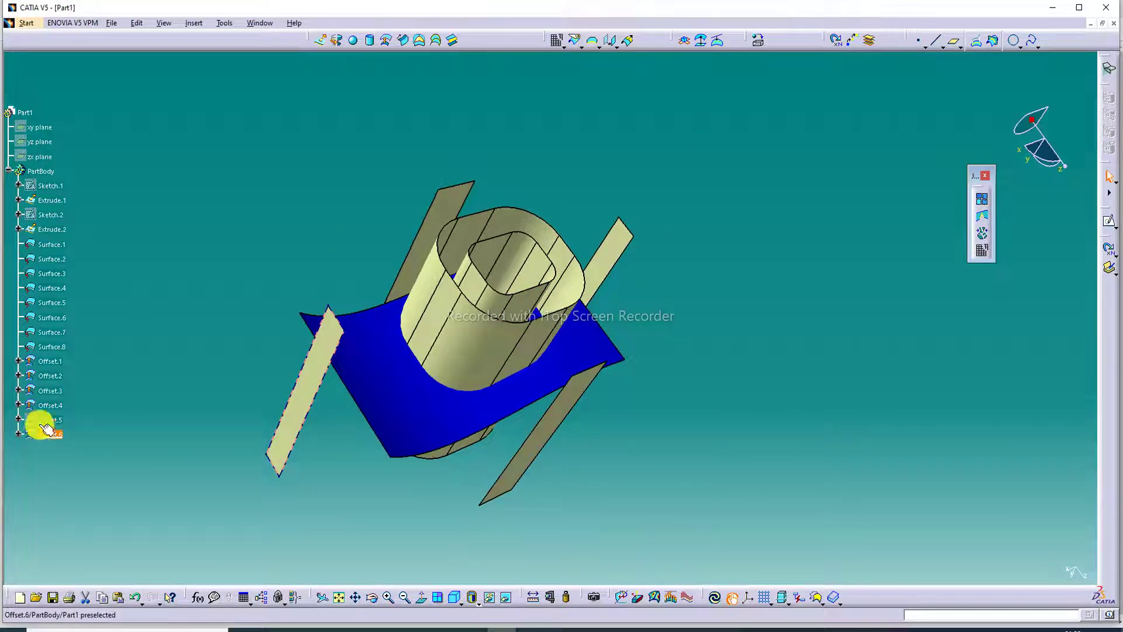
Step: Select Offset.4, Offset.5 and Offset.6 together and set their Fill Color to magenta
{"action": "left_click", "coordinate": [41, 420], "text": "ctrl"}
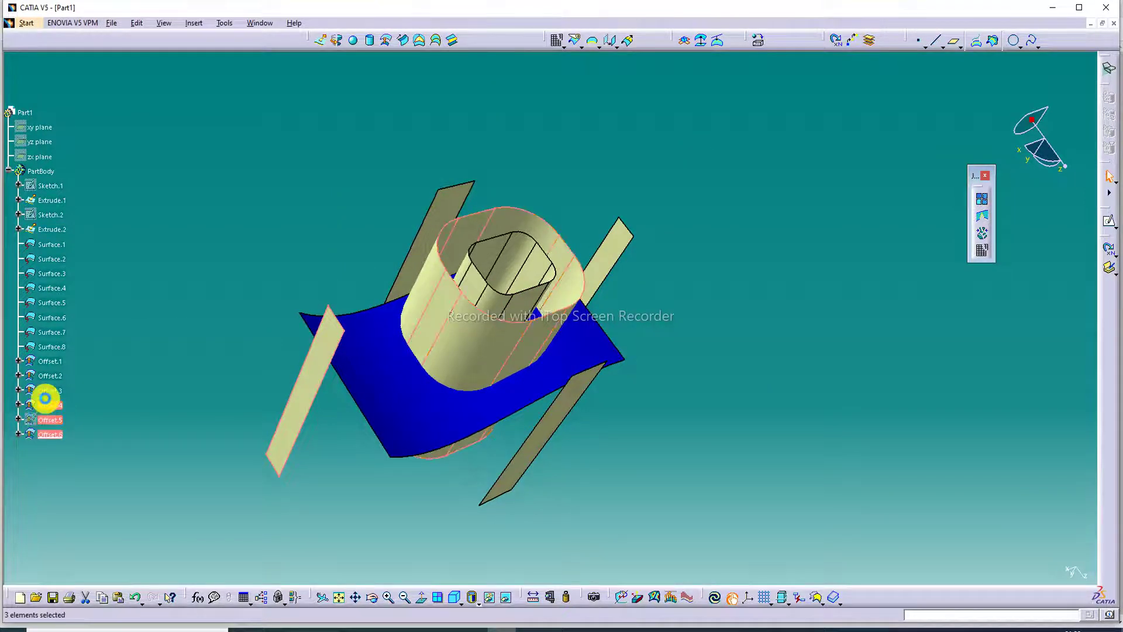
{"action": "left_click", "coordinate": [50, 405], "text": "ctrl"}
{"action": "right_click", "coordinate": [49, 404]}
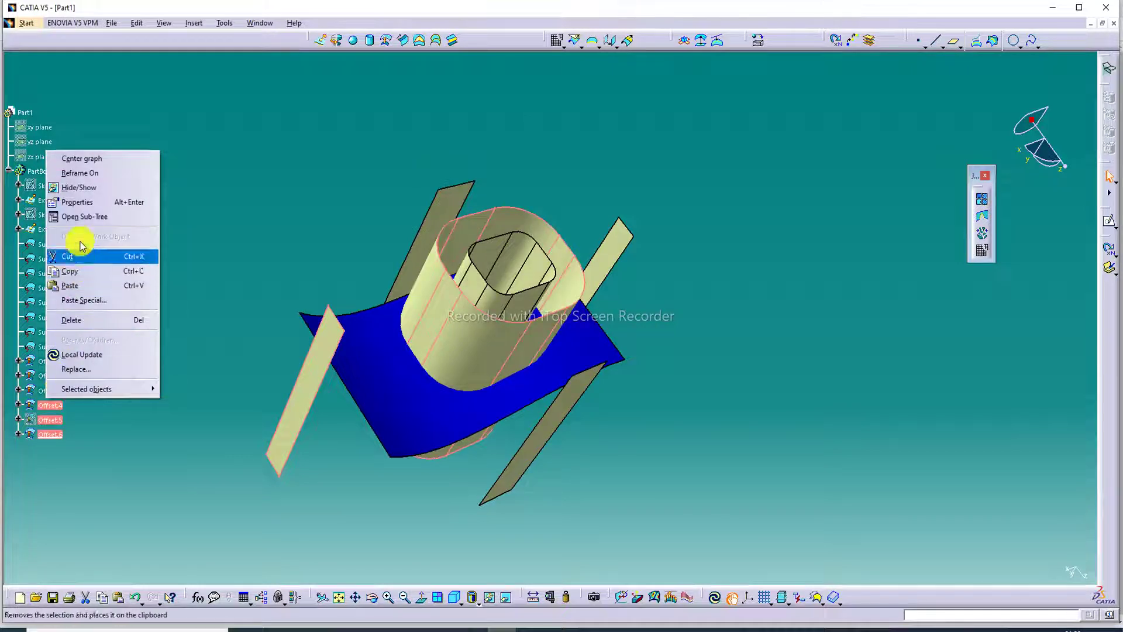
{"action": "left_click", "coordinate": [134, 201]}
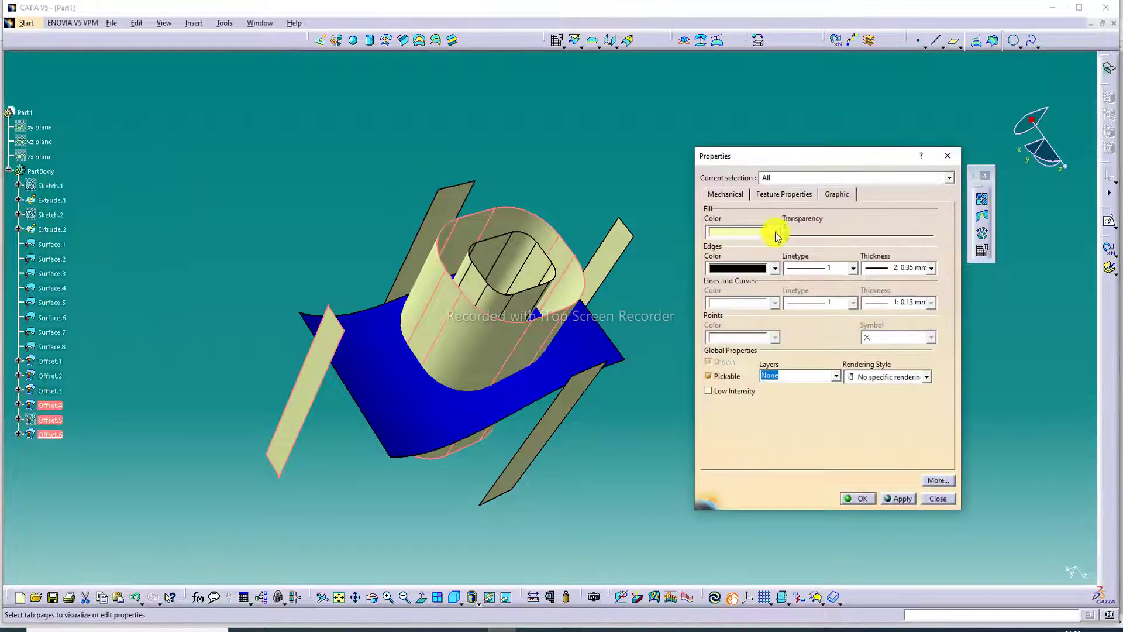
{"action": "left_click", "coordinate": [776, 233]}
{"action": "left_click", "coordinate": [763, 321]}
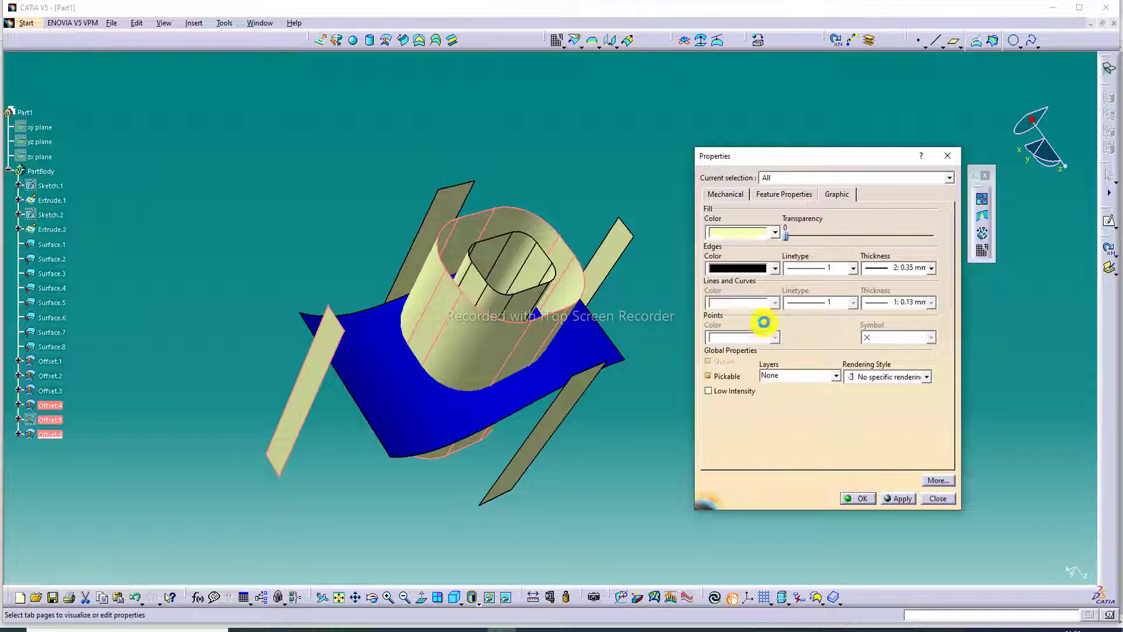
{"action": "left_click", "coordinate": [857, 499]}
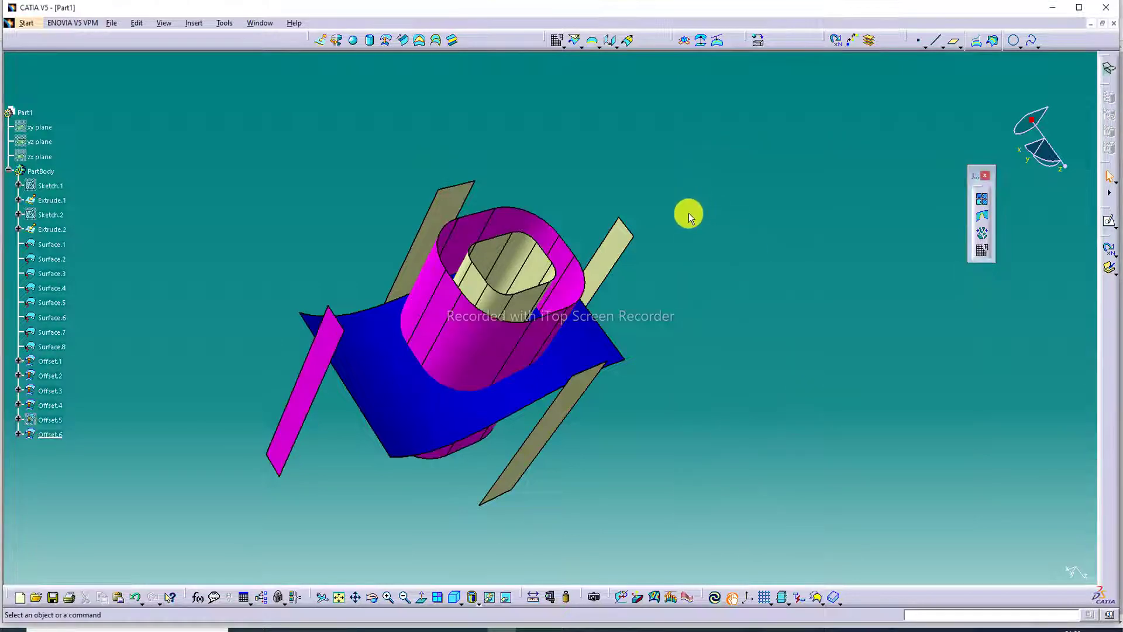
{"action": "middle_click_drag", "start_coordinate": [674, 192], "coordinate": [509, 243]}
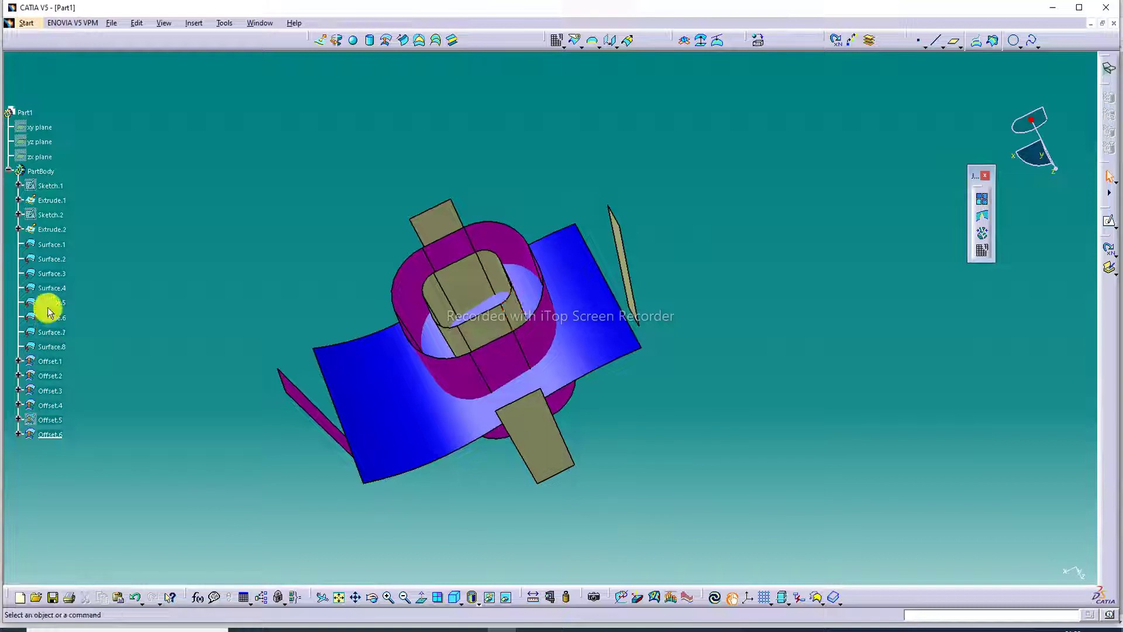
Step: Select the tan Offset.1, Offset.2 and Offset.3 surfaces and give them a bright green fill
{"action": "left_click", "coordinate": [453, 222]}
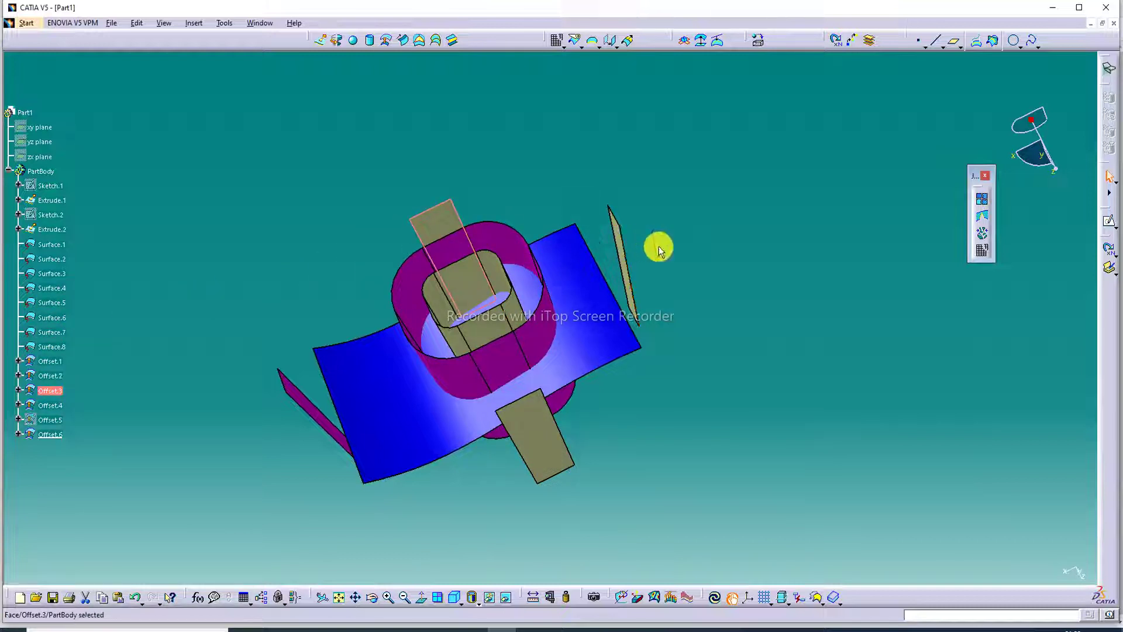
{"action": "middle_click_drag", "start_coordinate": [652, 251], "coordinate": [624, 333]}
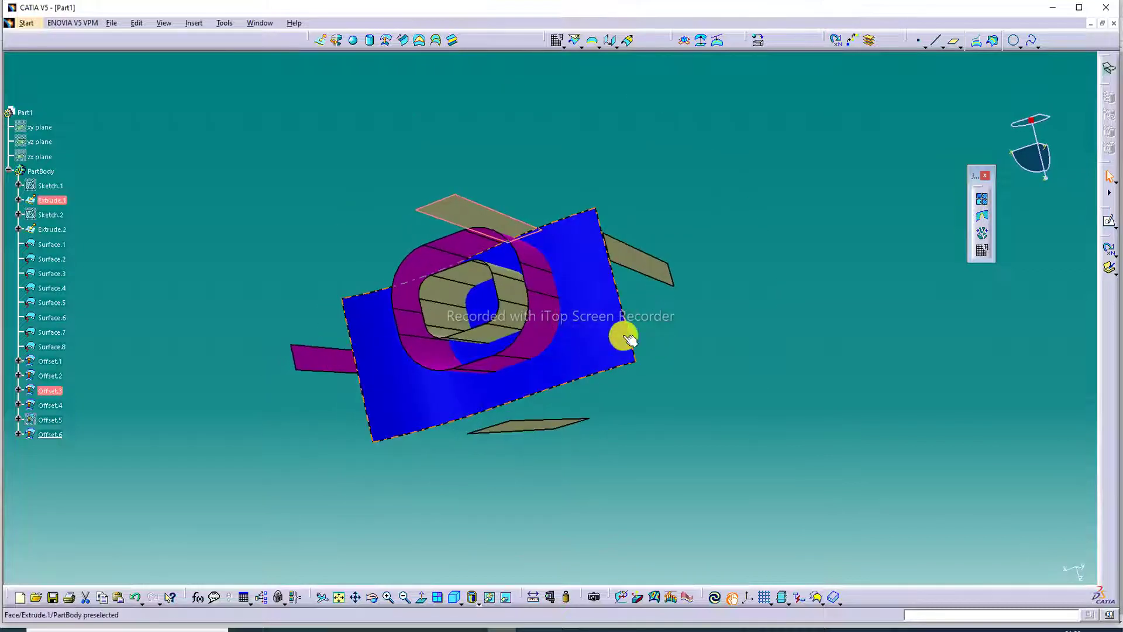
{"action": "left_click", "coordinate": [648, 266], "text": "ctrl"}
{"action": "left_click", "coordinate": [535, 428], "text": "ctrl"}
{"action": "right_click", "coordinate": [536, 428]}
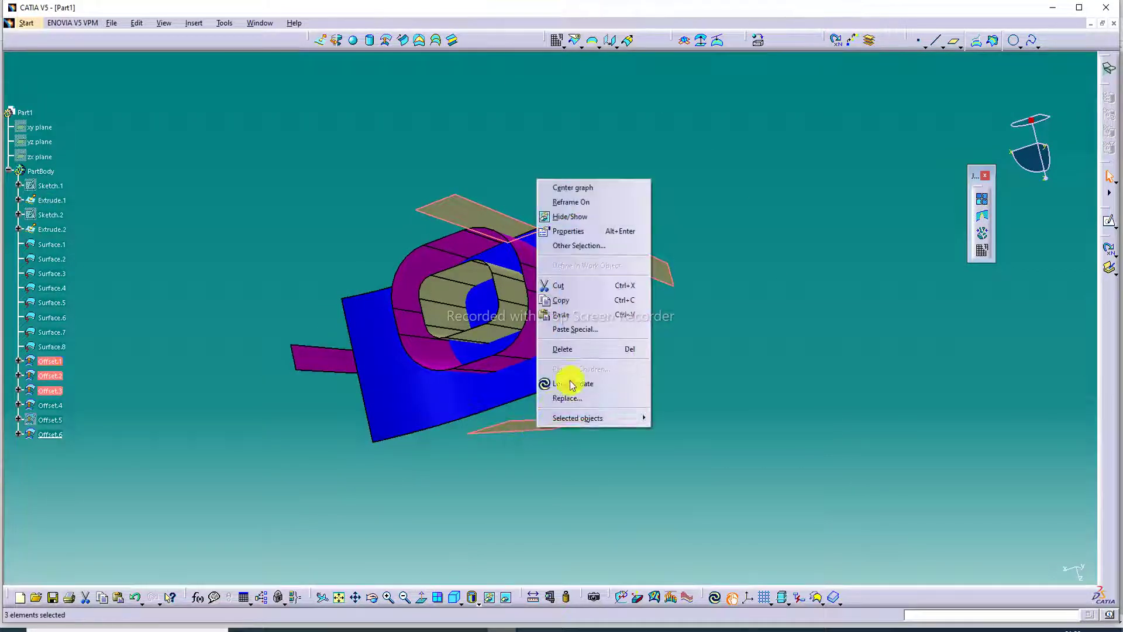
{"action": "left_click", "coordinate": [601, 233]}
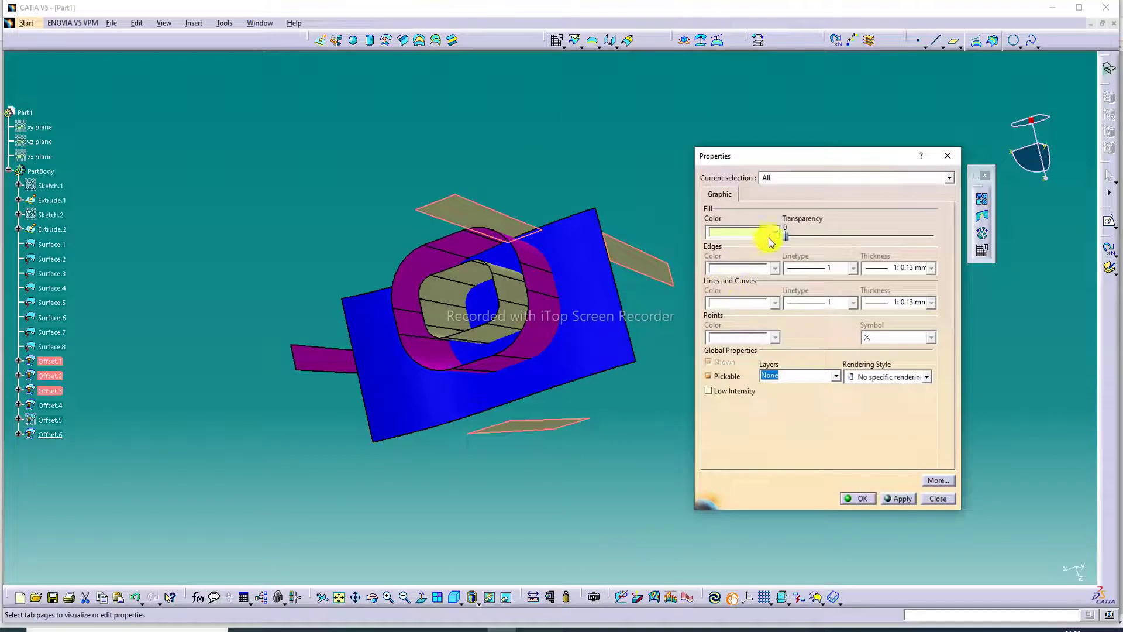
{"action": "left_click", "coordinate": [773, 233]}
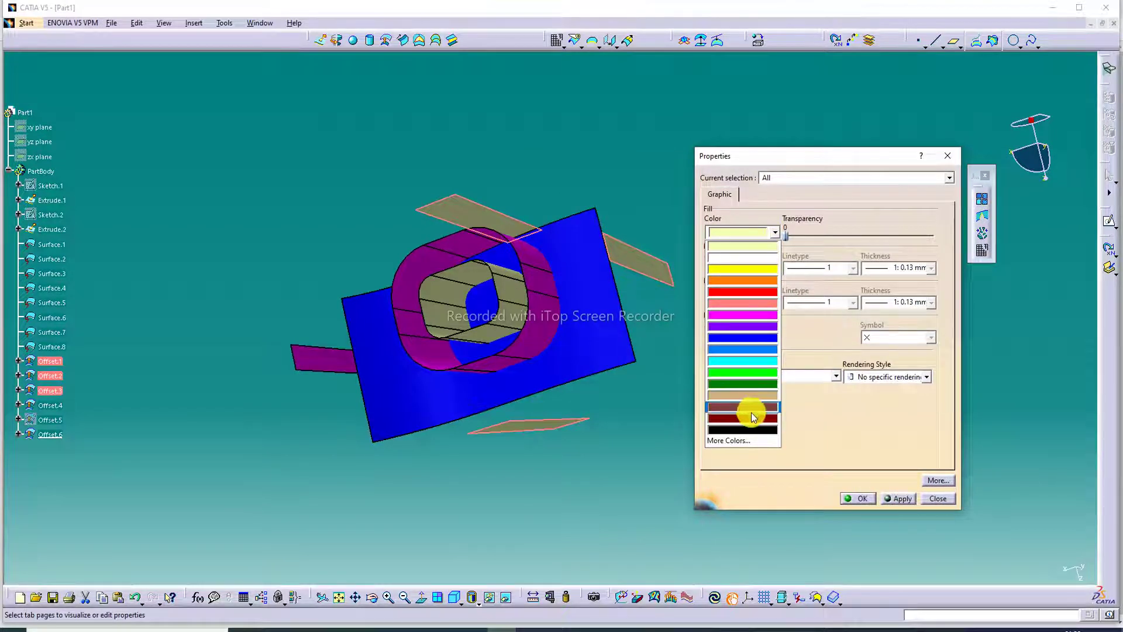
{"action": "left_click", "coordinate": [754, 373]}
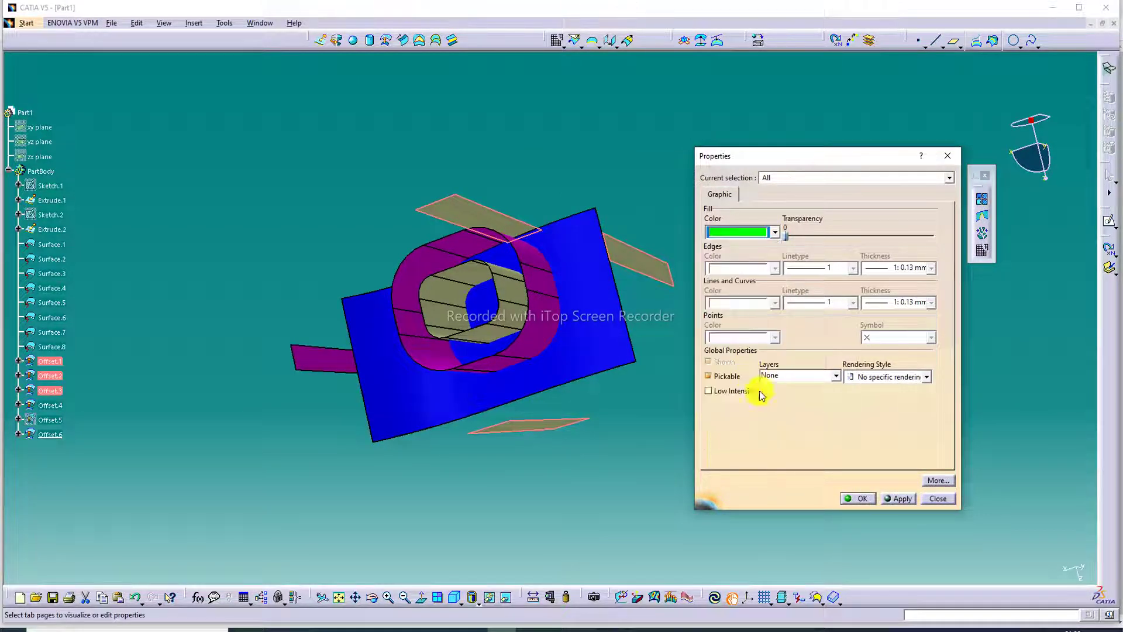
{"action": "left_click", "coordinate": [856, 499]}
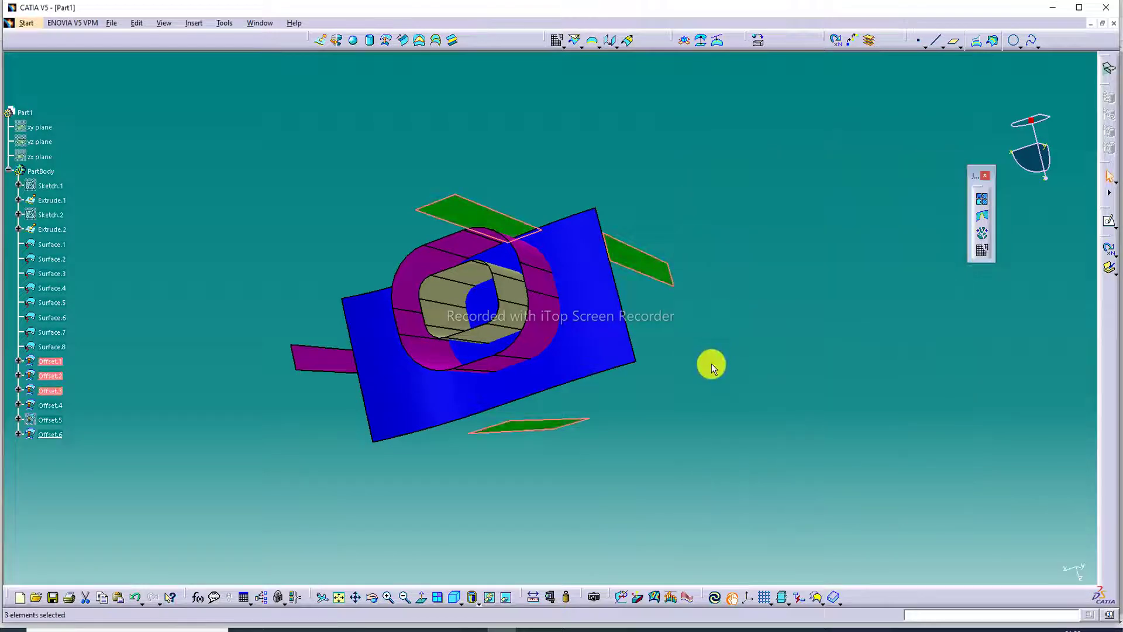
{"action": "left_click", "coordinate": [712, 362]}
{"action": "middle_click_drag", "start_coordinate": [711, 361], "coordinate": [566, 223]}
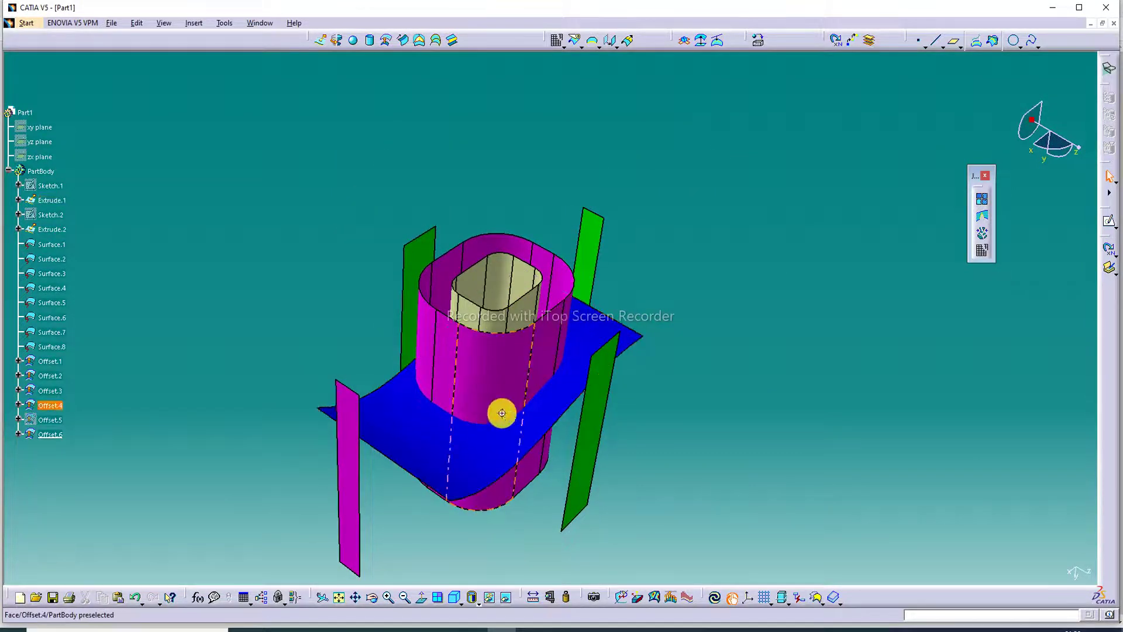
Step: Set the Fill Color of Offset.3 to dark red, leaving Offset.1 and Offset.2 green
{"action": "middle_click_drag", "start_coordinate": [502, 406], "coordinate": [772, 372]}
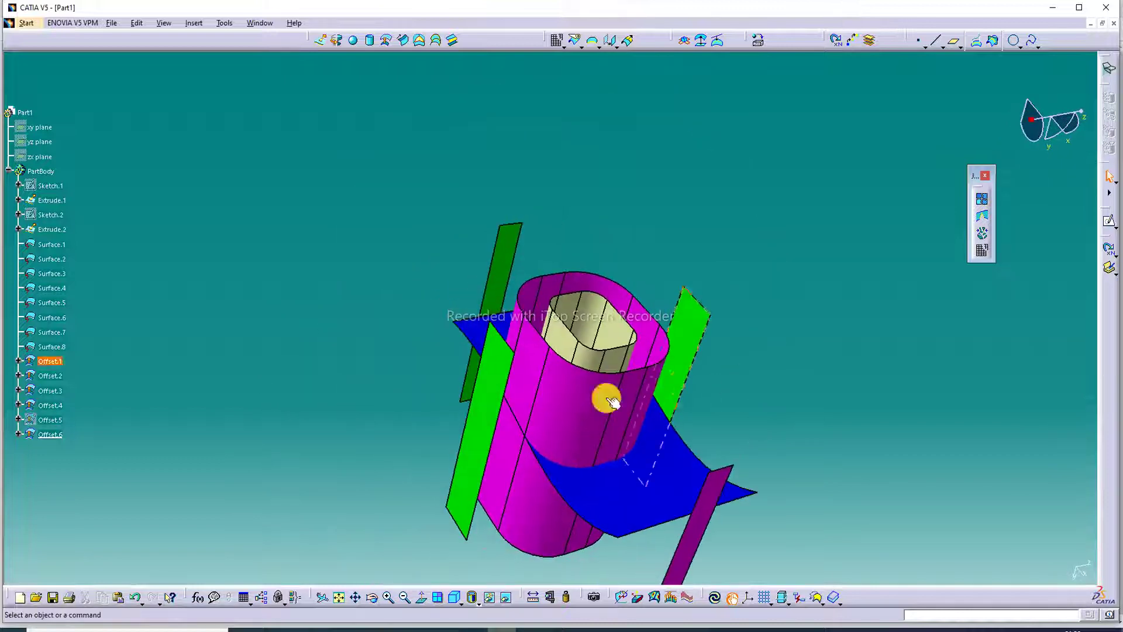
{"action": "right_click", "coordinate": [500, 373]}
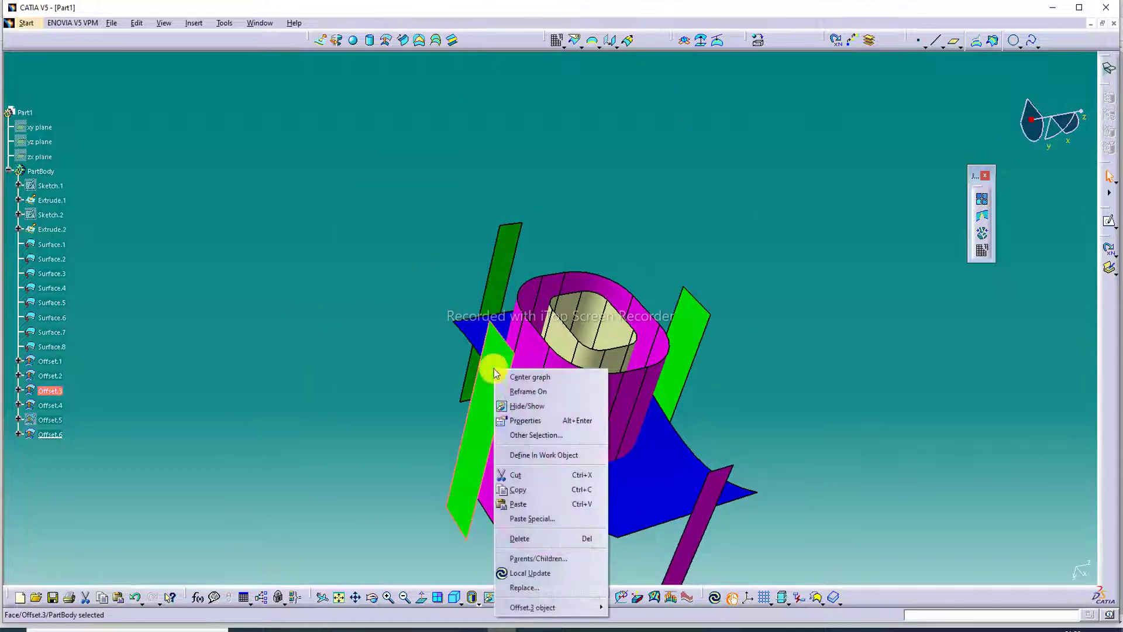
{"action": "left_click", "coordinate": [536, 421]}
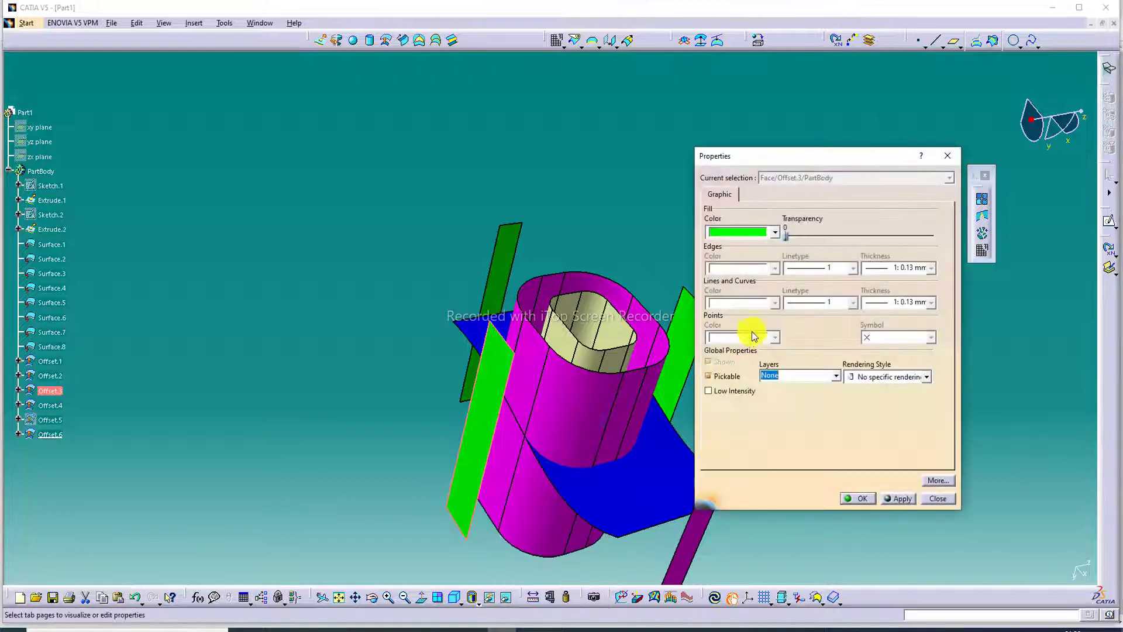
{"action": "left_click", "coordinate": [775, 233]}
{"action": "left_click", "coordinate": [758, 417]}
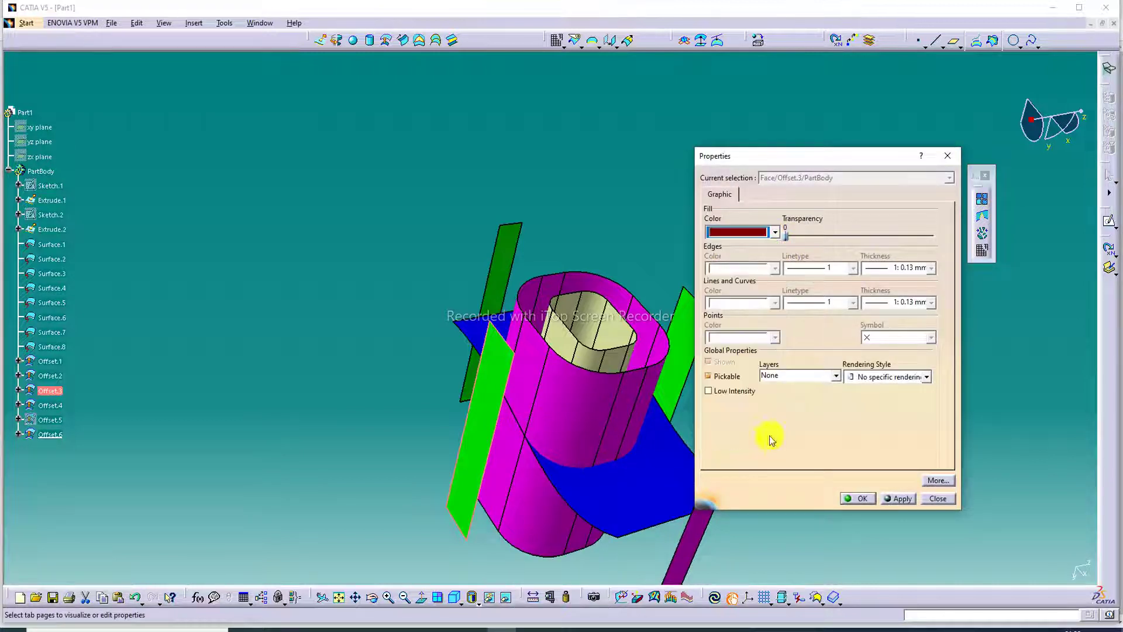
{"action": "left_click", "coordinate": [858, 500]}
{"action": "middle_click_drag", "start_coordinate": [447, 211], "coordinate": [620, 377]}
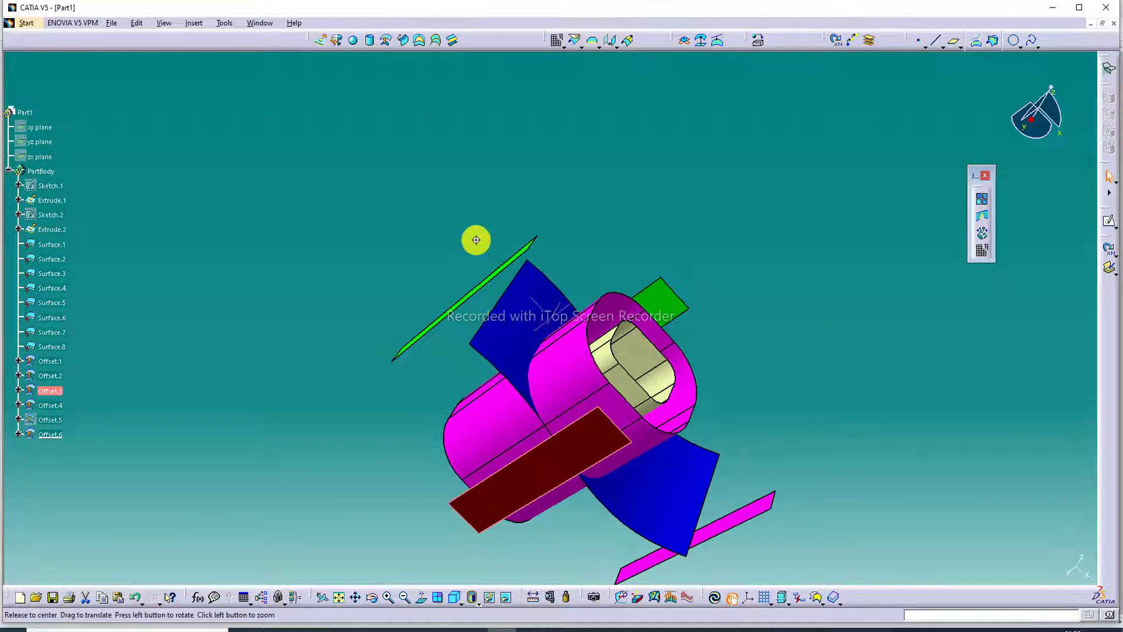
Step: Set the Fill Color of Offset.2 to orange in its properties
{"action": "middle_click_drag", "start_coordinate": [475, 240], "coordinate": [541, 381]}
{"action": "right_click", "coordinate": [534, 302]}
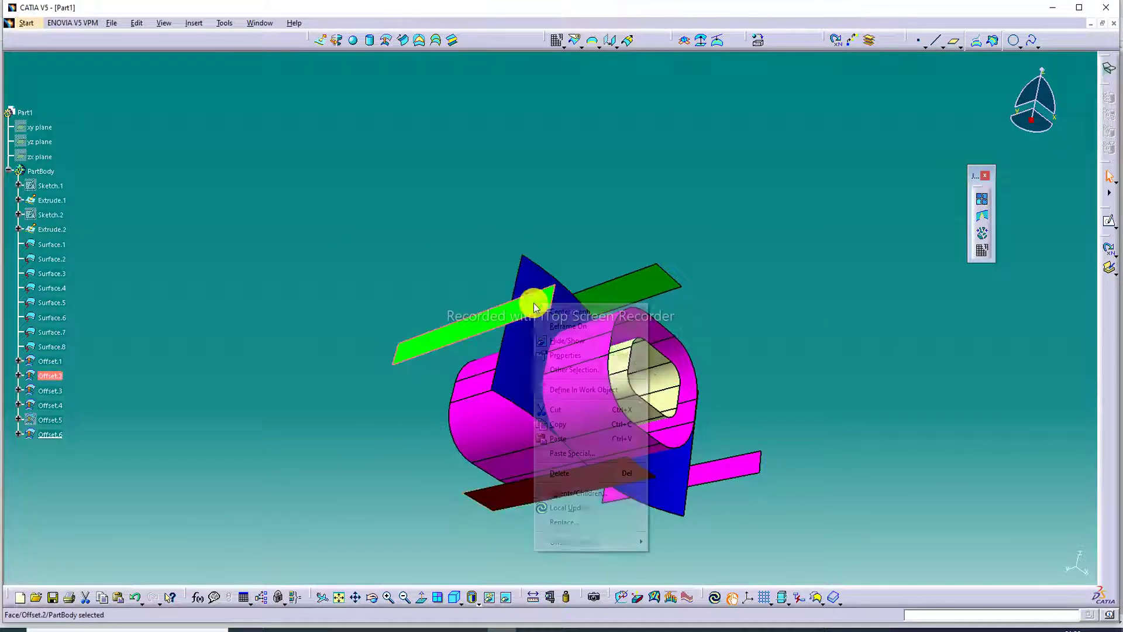
{"action": "left_click", "coordinate": [570, 357]}
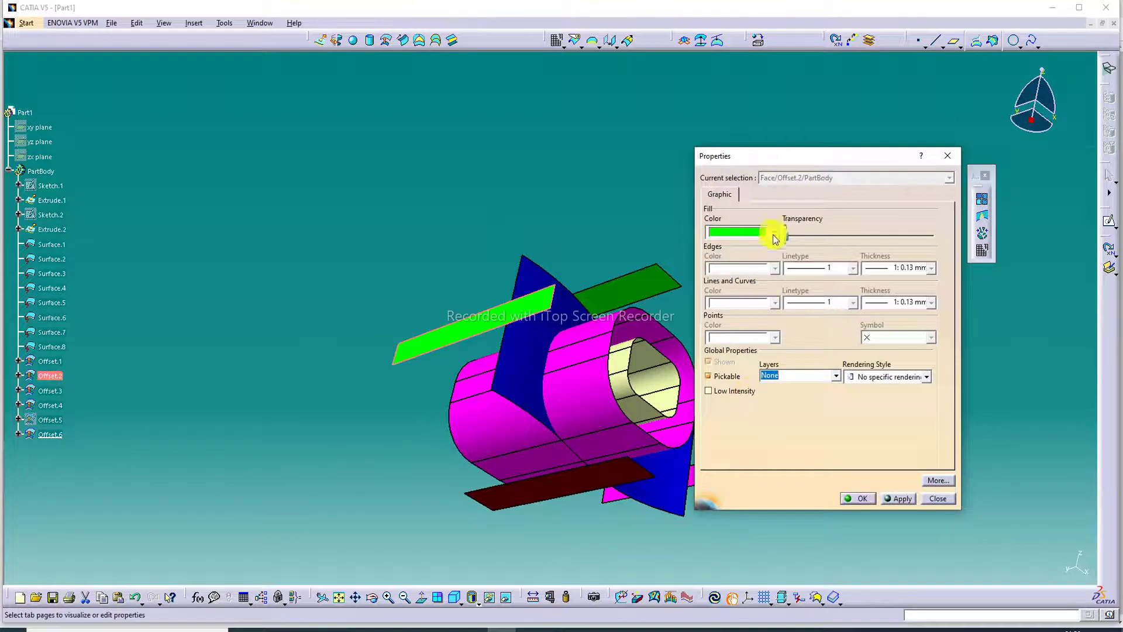
{"action": "left_click", "coordinate": [772, 233]}
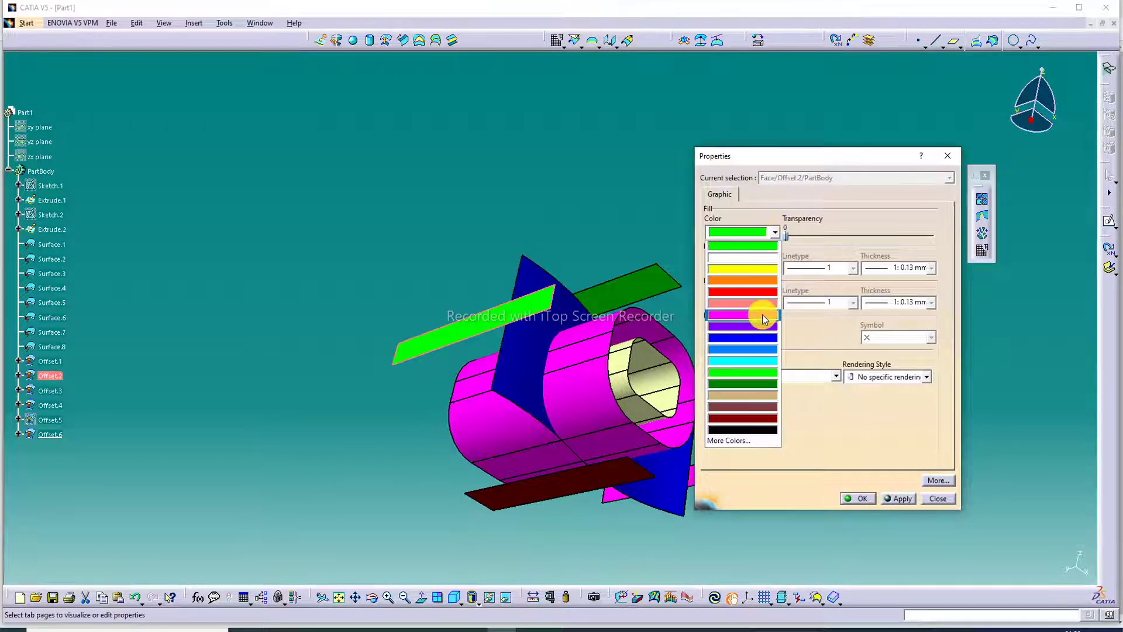
{"action": "left_click", "coordinate": [764, 285]}
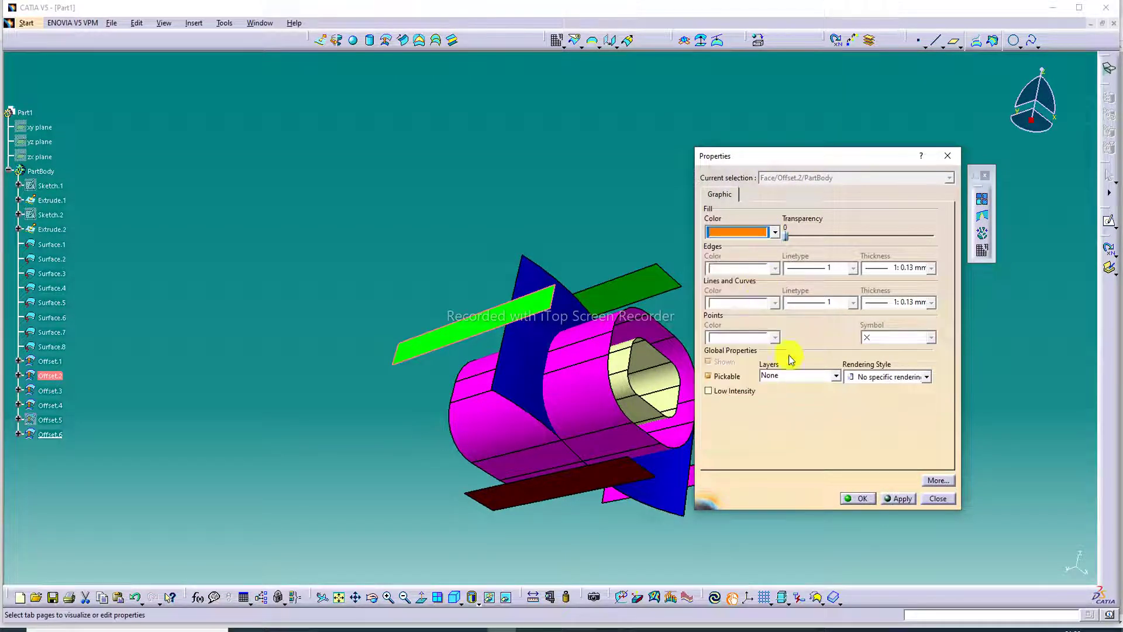
{"action": "left_click", "coordinate": [857, 498]}
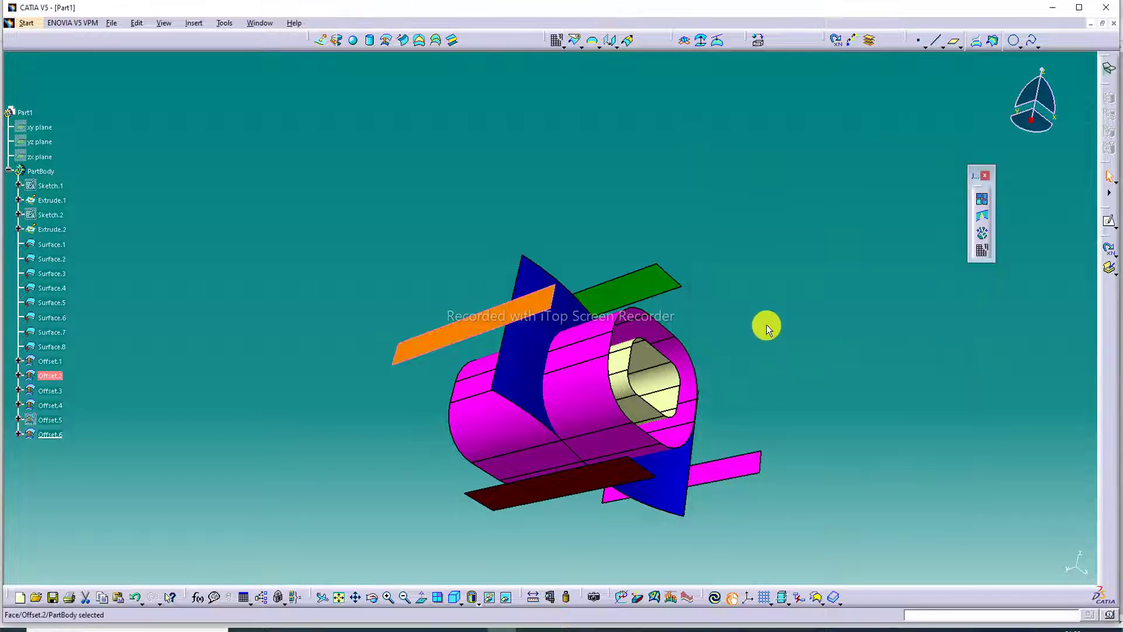
{"action": "mouse_move", "coordinate": [766, 327]}
{"action": "middle_mouse_down"}
{"action": "mouse_move", "coordinate": [722, 298]}
{"action": "mouse_move", "coordinate": [604, 133]}
{"action": "mouse_move", "coordinate": [756, 271]}
{"action": "mouse_move", "coordinate": [774, 325]}
{"action": "mouse_move", "coordinate": [687, 241]}
{"action": "mouse_move", "coordinate": [695, 333]}
{"action": "mouse_move", "coordinate": [685, 361]}
{"action": "mouse_move", "coordinate": [763, 302]}
{"action": "mouse_move", "coordinate": [827, 283]}
{"action": "mouse_move", "coordinate": [834, 300]}
{"action": "mouse_move", "coordinate": [778, 320]}
{"action": "middle_mouse_up"}
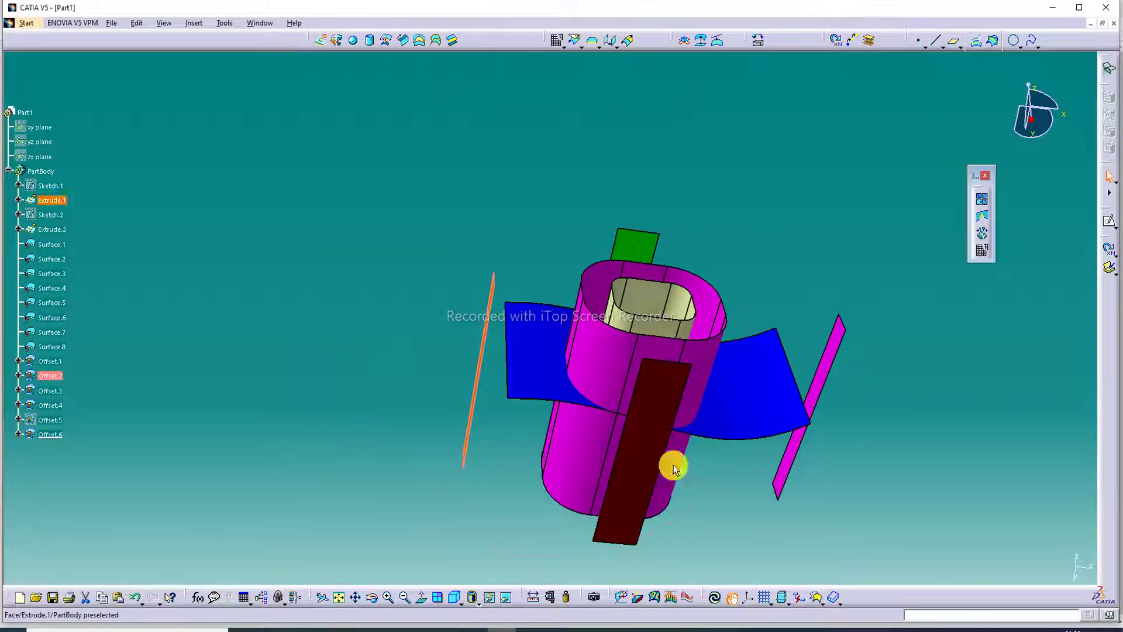
Step: Inspect the recoloured model from the isometric view, fitting and zooming in
{"action": "left_click", "coordinate": [460, 596]}
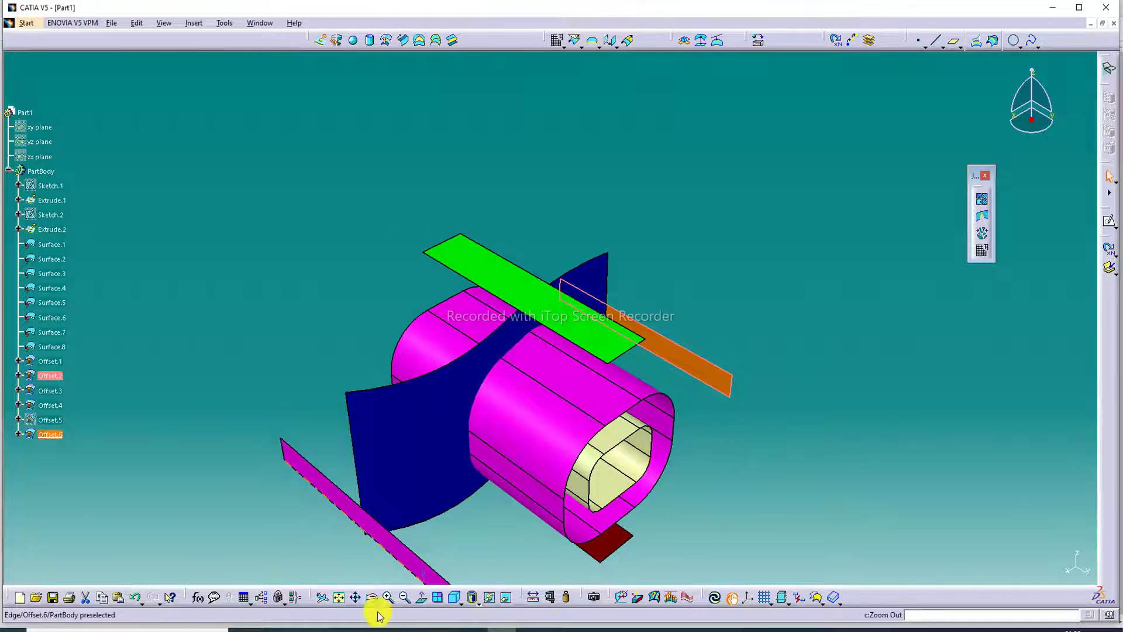
{"action": "middle_click_drag", "start_coordinate": [421, 502], "coordinate": [730, 165]}
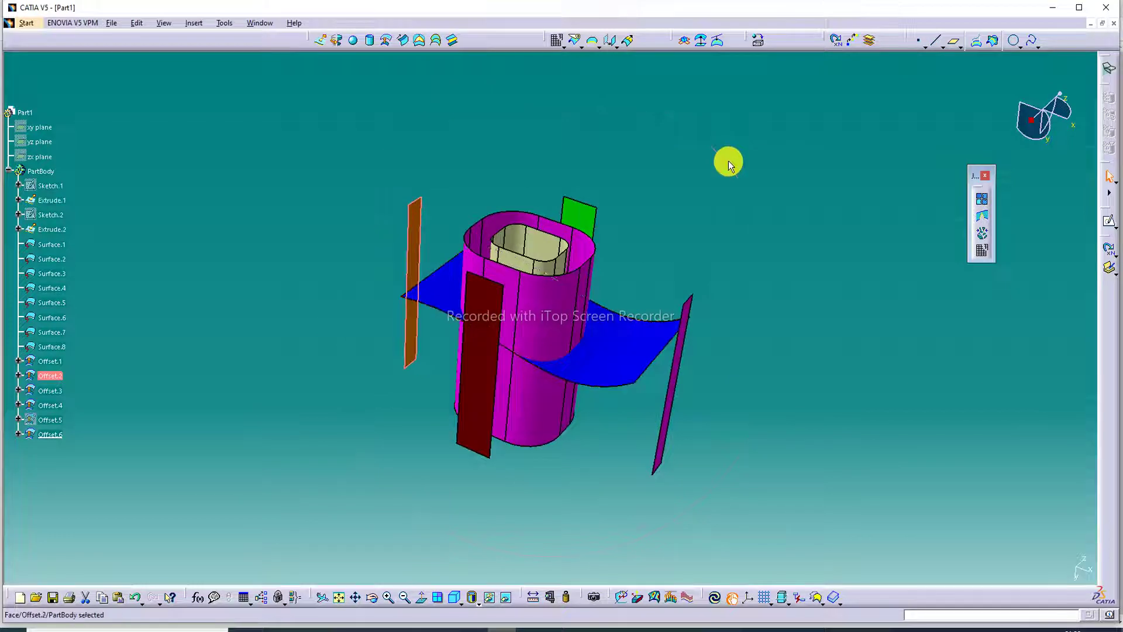
{"action": "left_click", "coordinate": [340, 595]}
{"action": "left_click", "coordinate": [391, 595]}
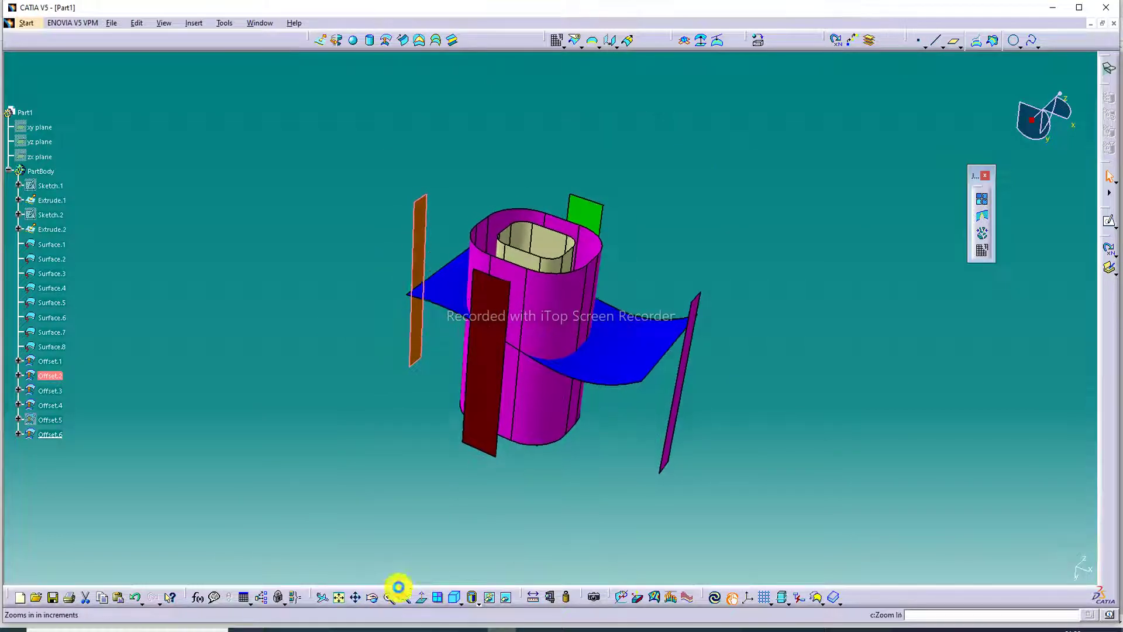
{"action": "middle_click_drag", "start_coordinate": [654, 253], "coordinate": [647, 281]}
{"action": "left_click", "coordinate": [339, 598]}
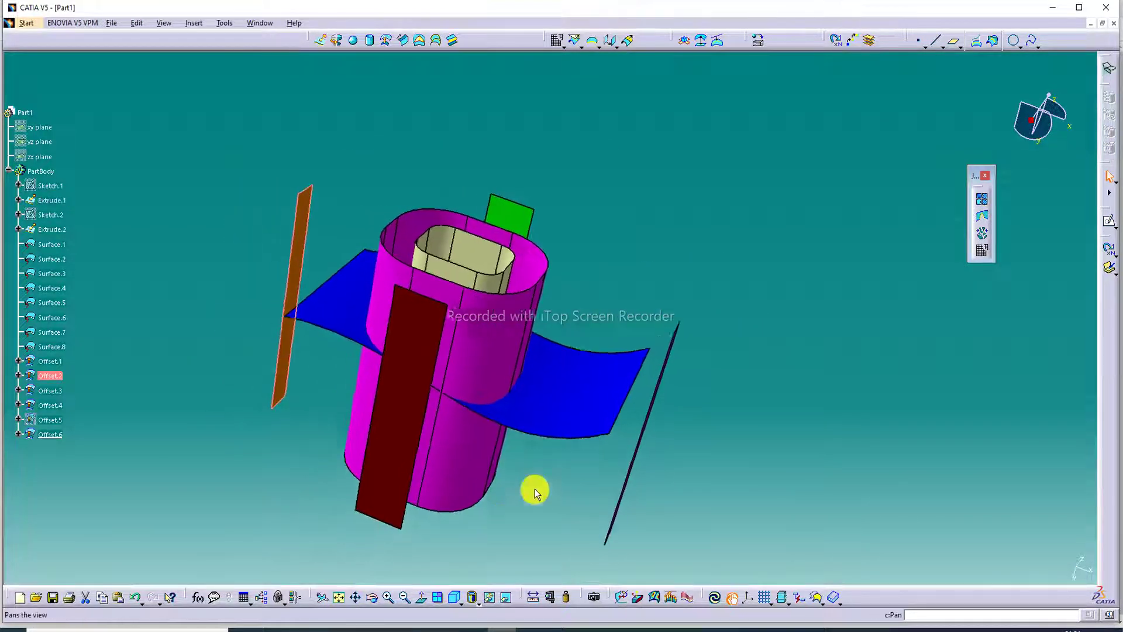
{"action": "left_click", "coordinate": [392, 598]}
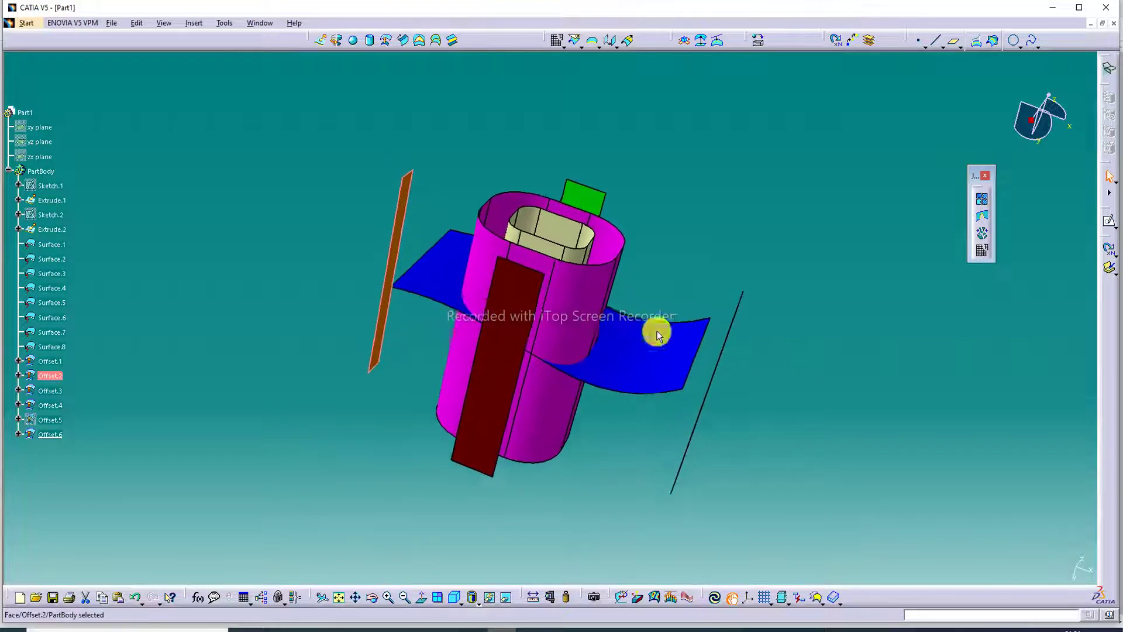
Step: Switch to the Lecture-75 Untrim and Disassemble PDF in Microsoft Edge
{"action": "middle_click_drag", "start_coordinate": [654, 328], "coordinate": [593, 267]}
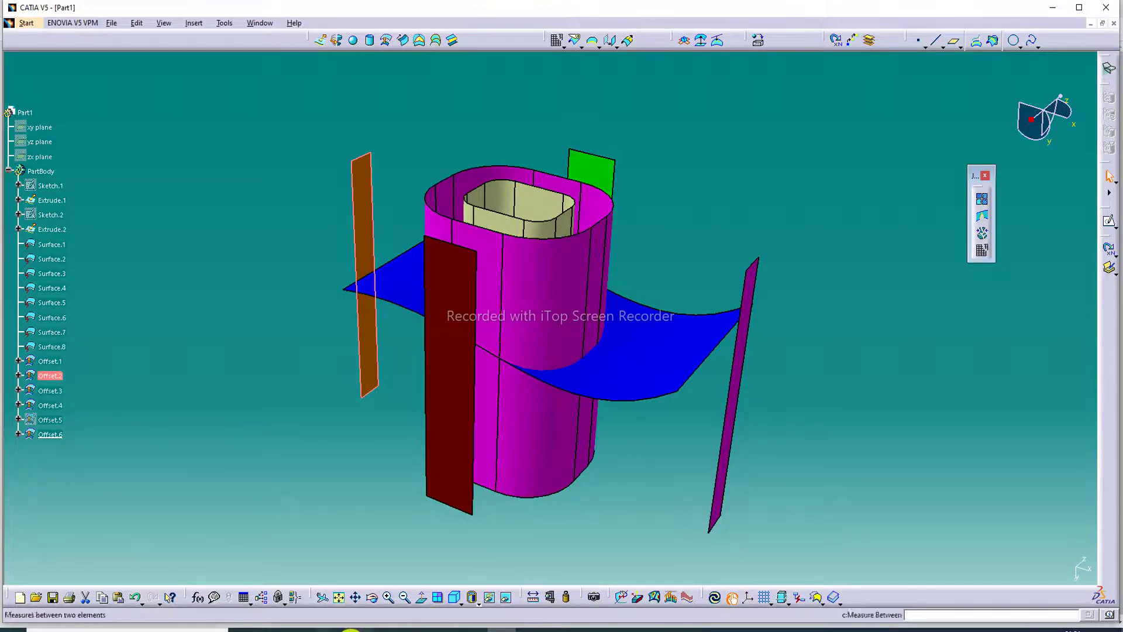
{"action": "mouse_move", "coordinate": [334, 629]}
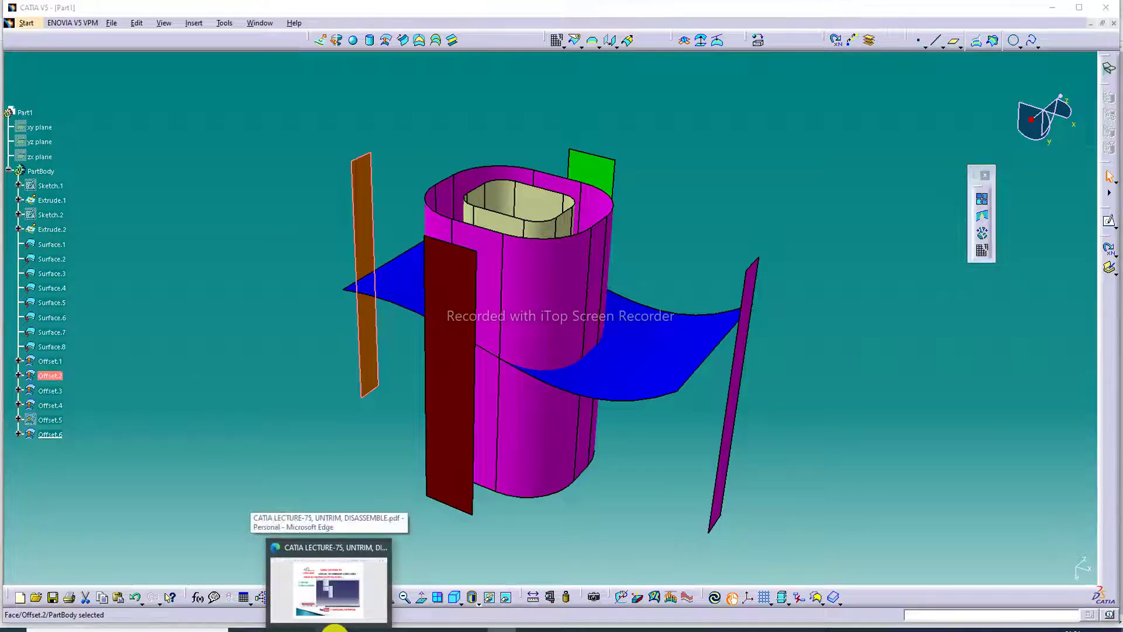
{"action": "left_click", "coordinate": [362, 562]}
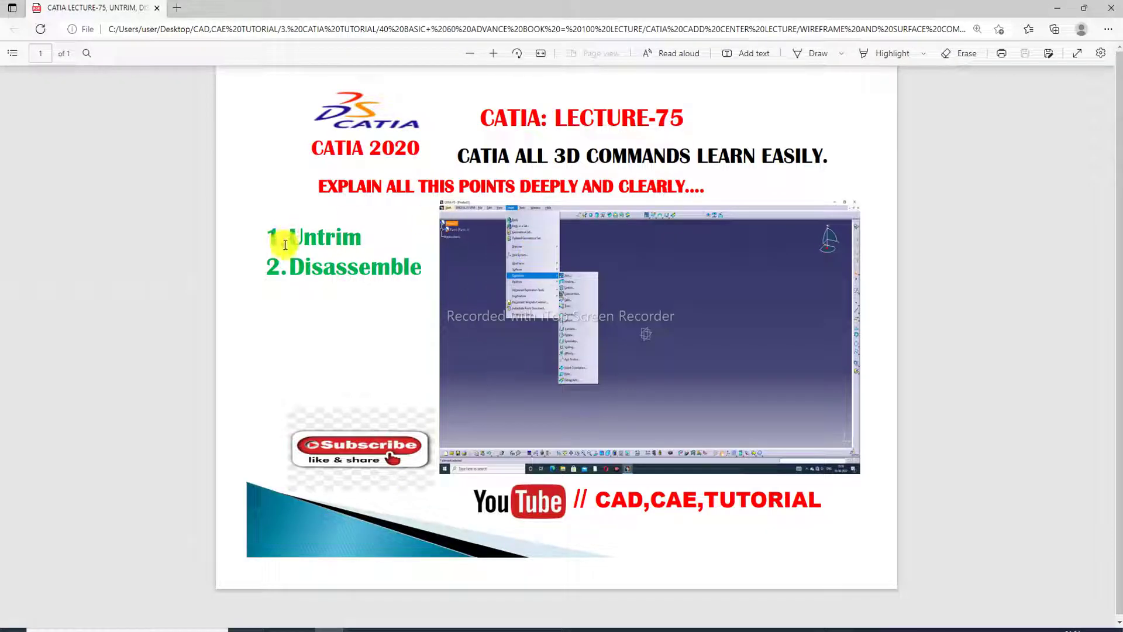